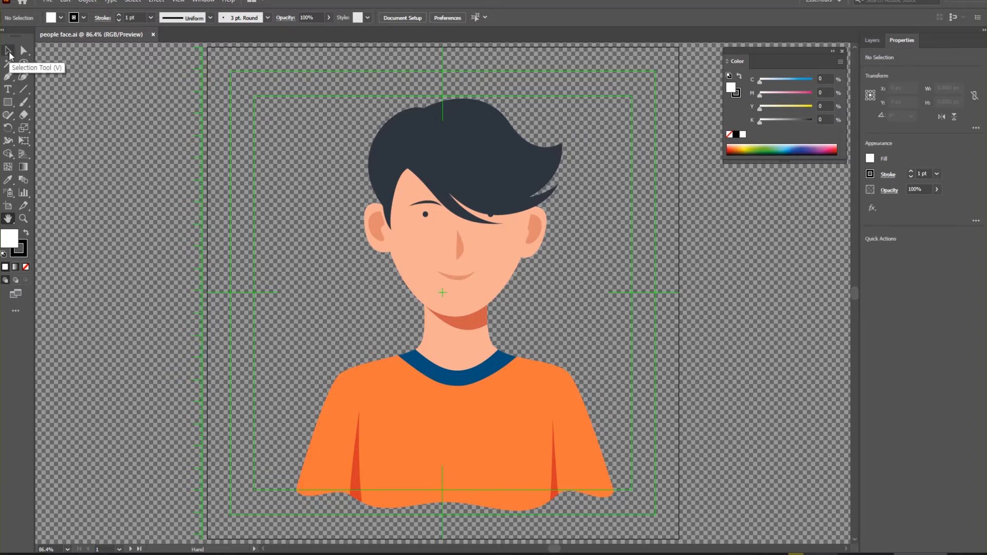
# Step: Show the artwork's layers and check what the hair layers 머리카락1 and 머리카락2 hold by hiding and reshowing each one
pyautogui.click(9, 51)
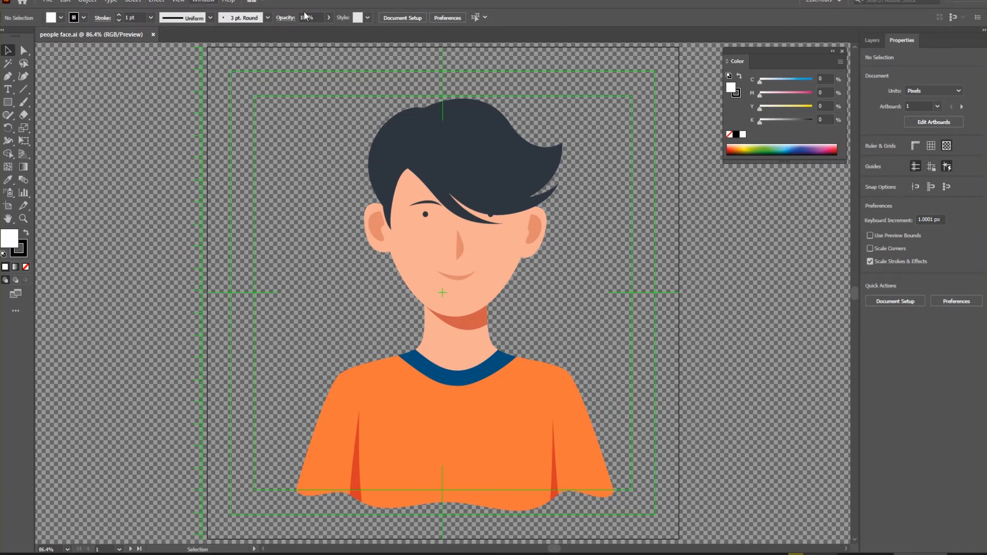
pyautogui.click(872, 40)
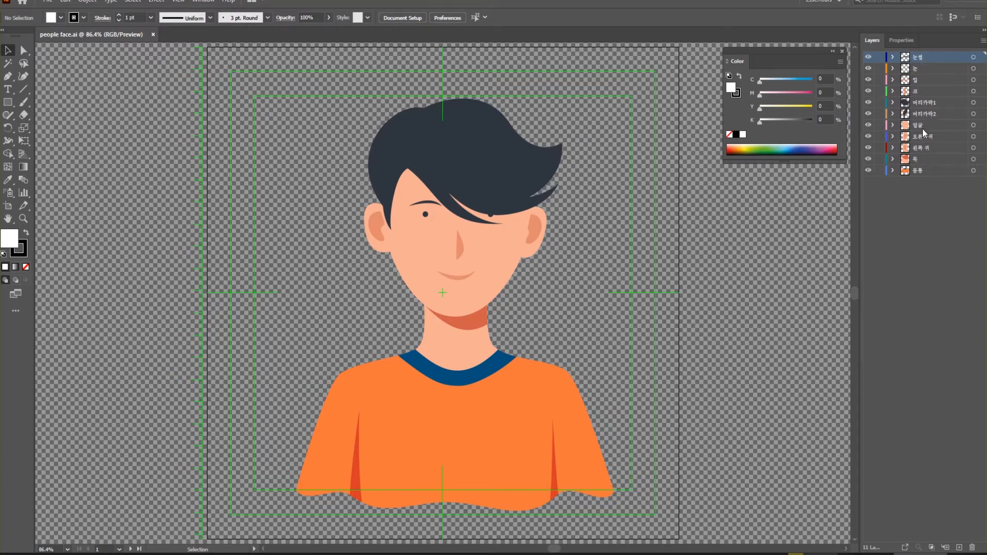
pyautogui.click(926, 106)
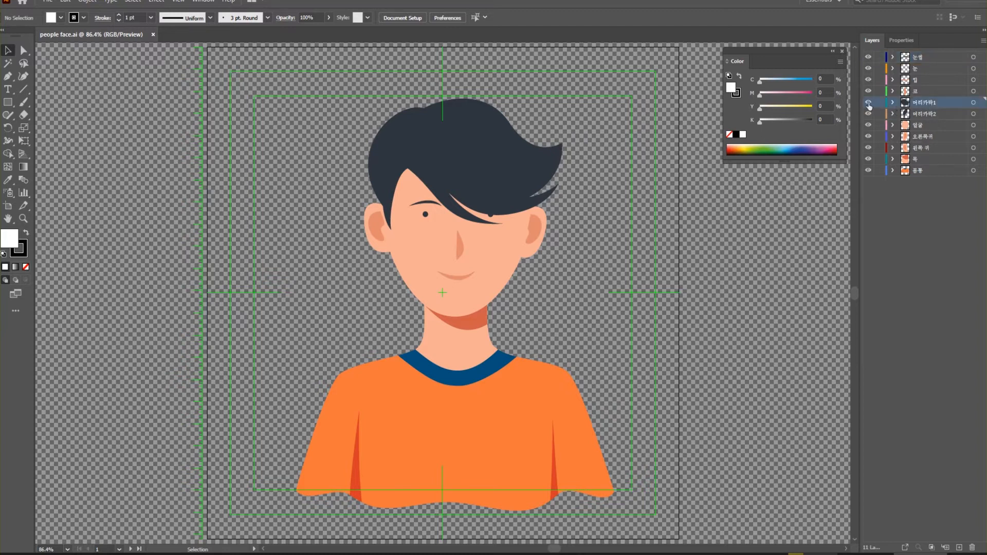
pyautogui.click(868, 102)
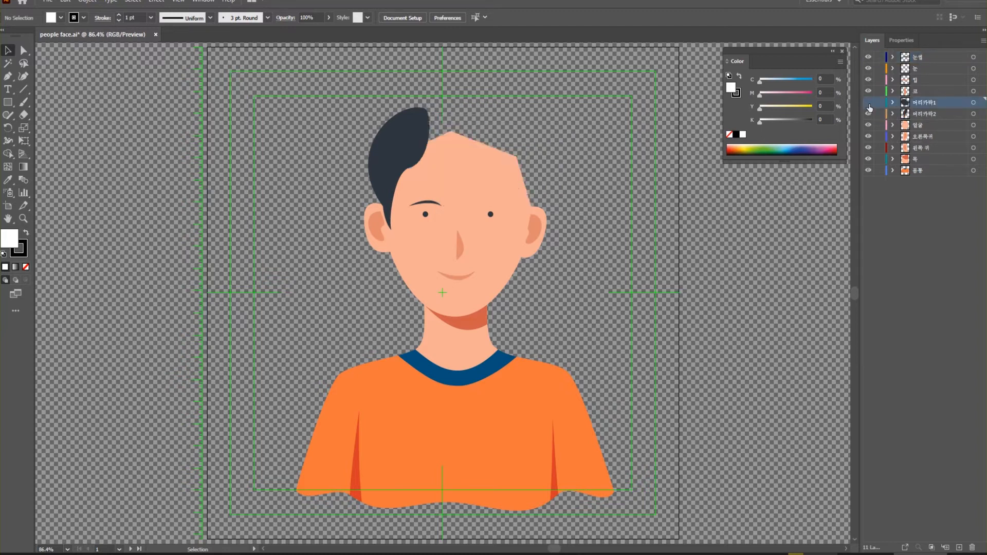
pyautogui.click(868, 114)
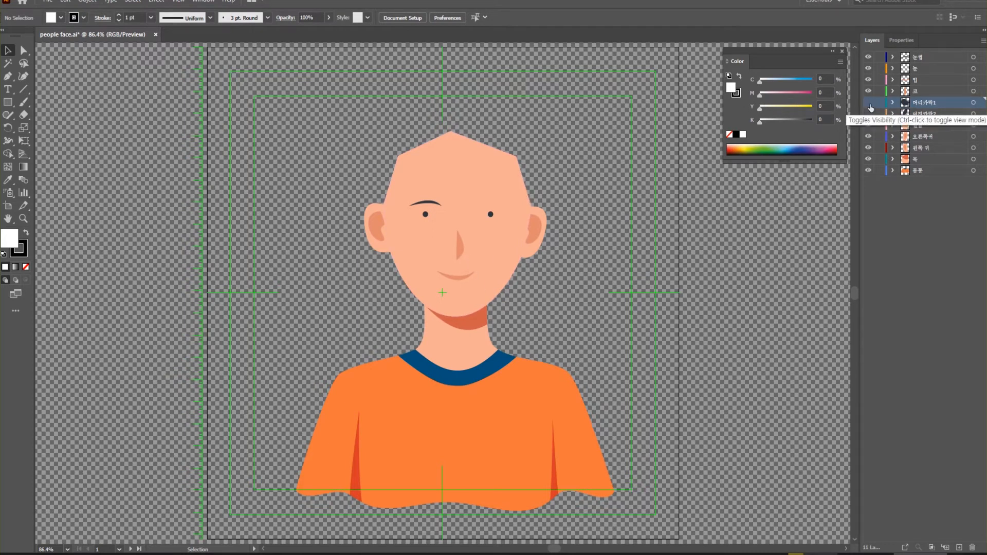
pyautogui.click(869, 105)
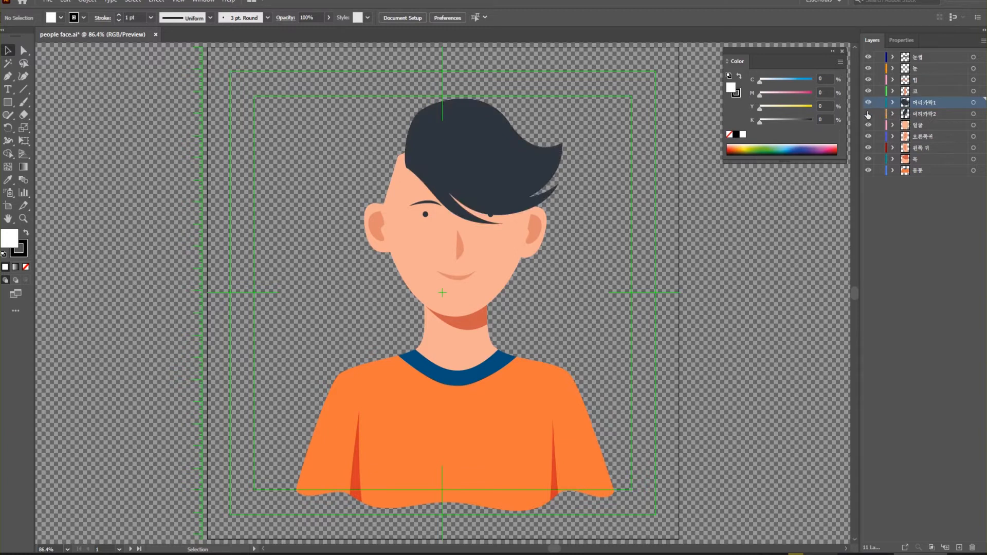
pyautogui.click(868, 114)
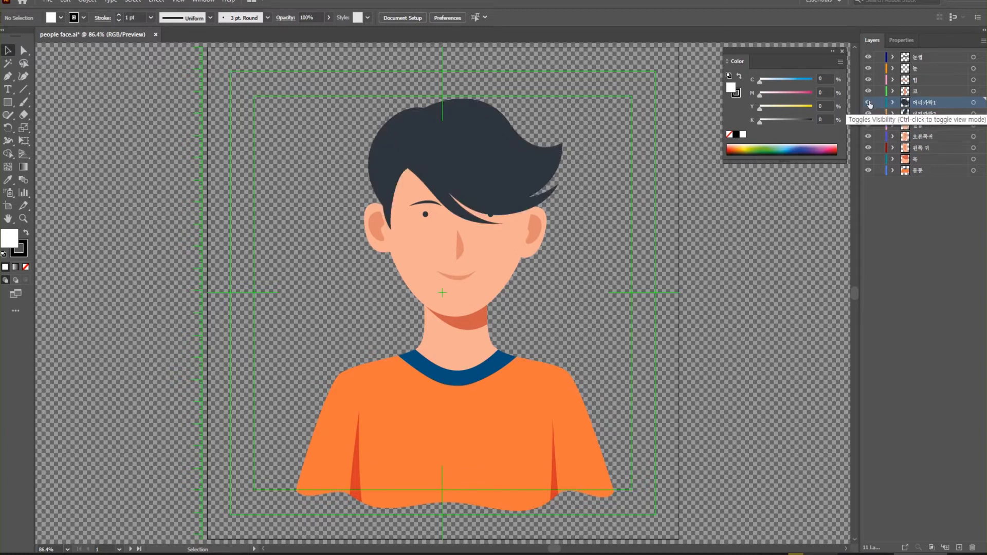
# Step: Hide both hair layers, check the ear layers 오른쪽귀 and 왼쪽 귀 by toggling their visibility, and restore the hair
pyautogui.click(868, 103)
pyautogui.click(869, 113)
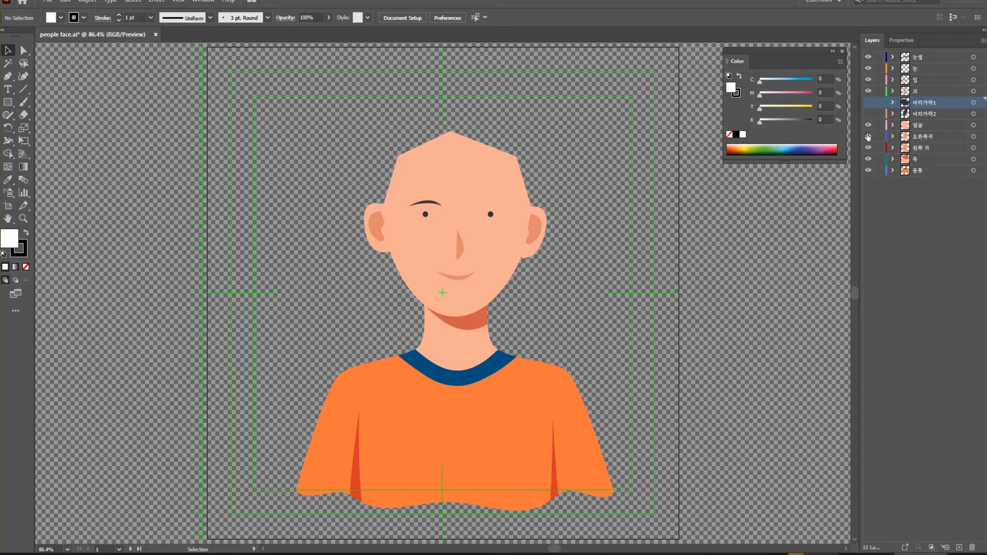
pyautogui.click(868, 137)
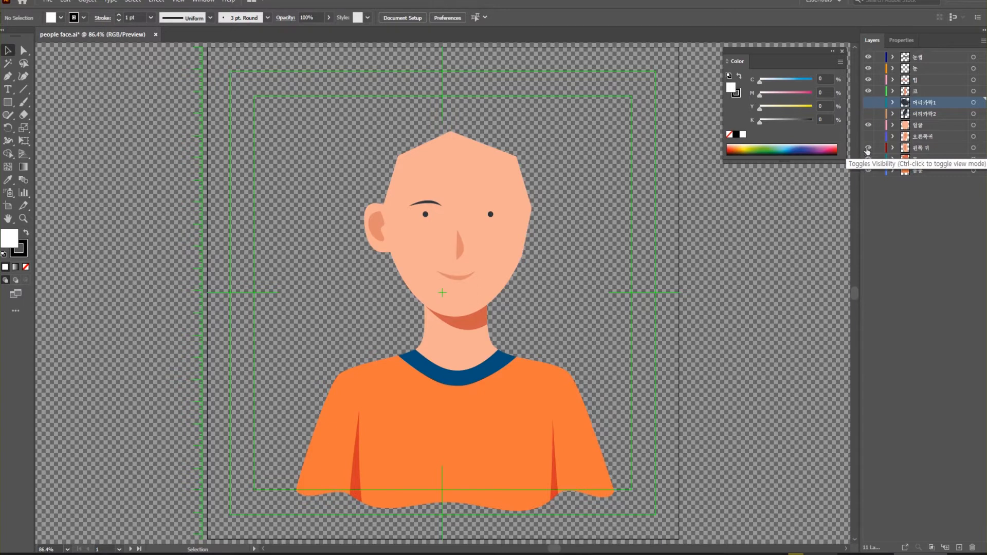
pyautogui.click(868, 148)
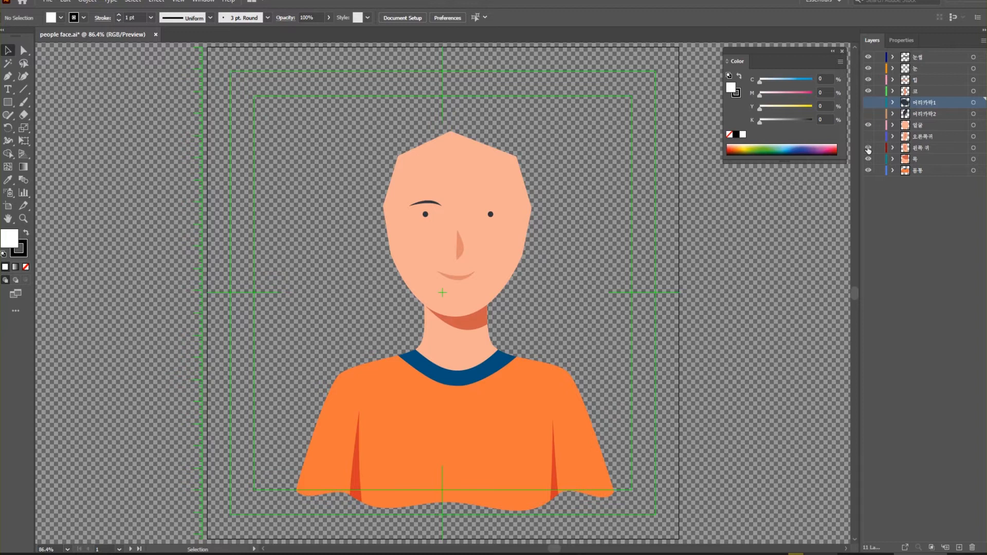
pyautogui.click(868, 148)
pyautogui.click(868, 136)
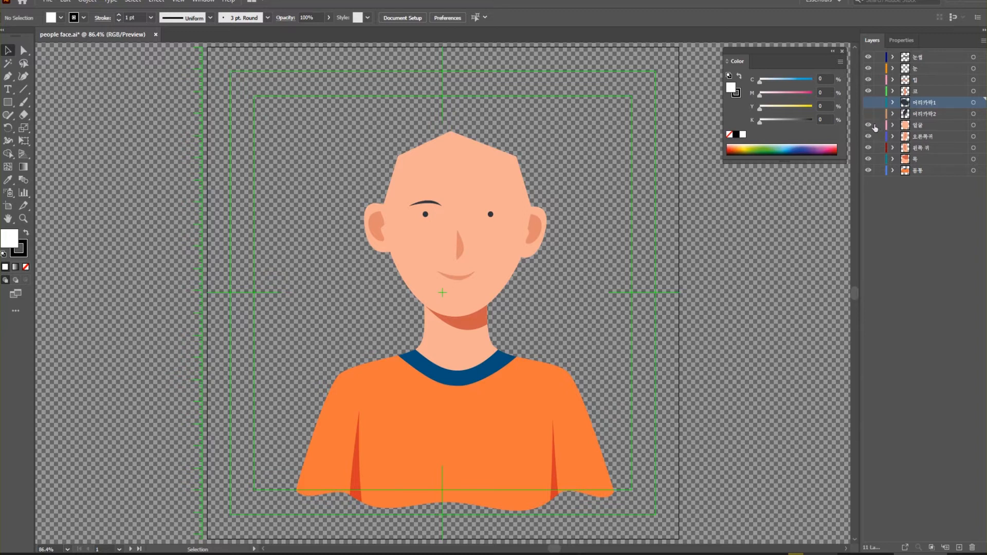
pyautogui.hotkey('ctrl', 'z')
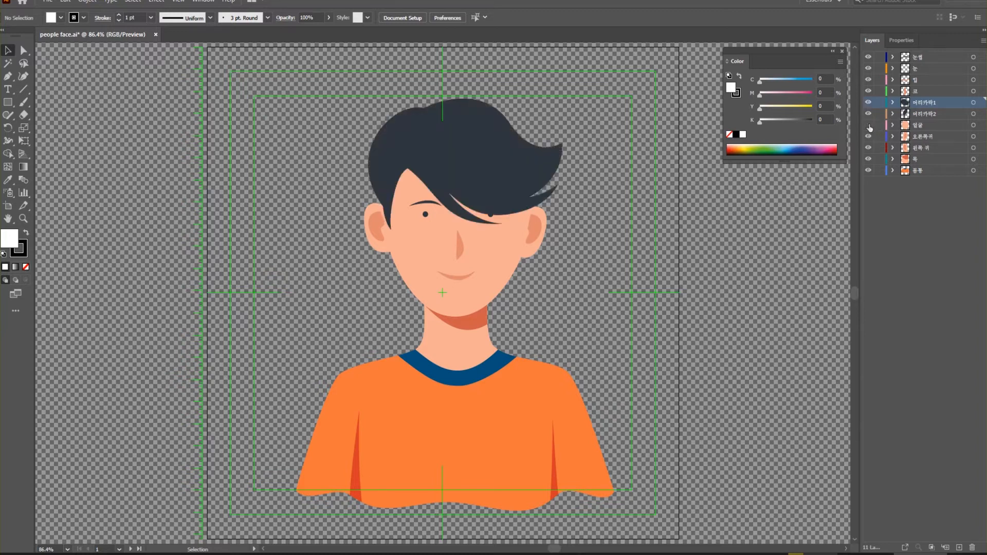
# Step: Toggle the visibility of the face layer 얼굴 repeatedly to examine the ears, neck and facial features around and behind it
pyautogui.click(869, 126)
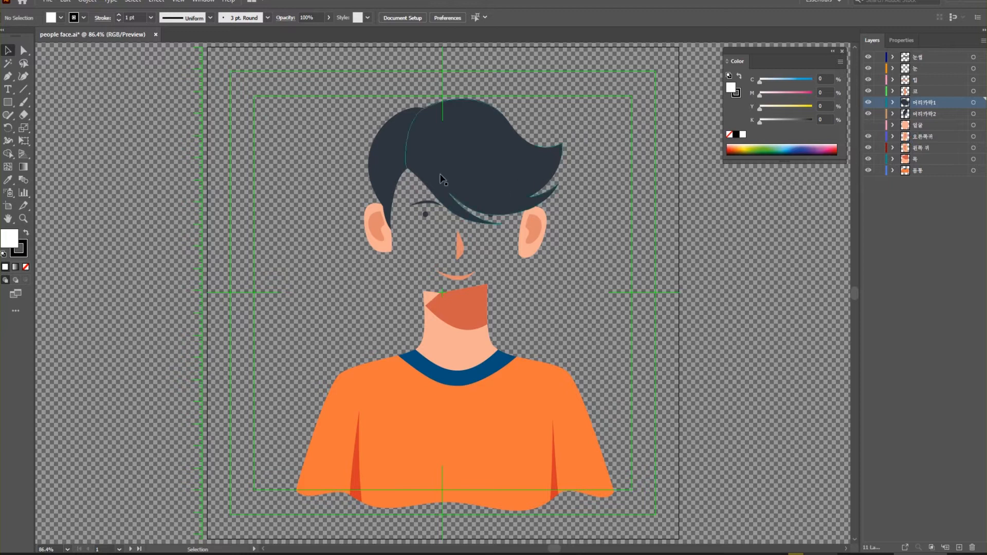
pyautogui.click(869, 125)
pyautogui.click(868, 126)
pyautogui.click(869, 126)
pyautogui.click(868, 126)
pyautogui.click(868, 126)
pyautogui.click(869, 127)
pyautogui.click(868, 126)
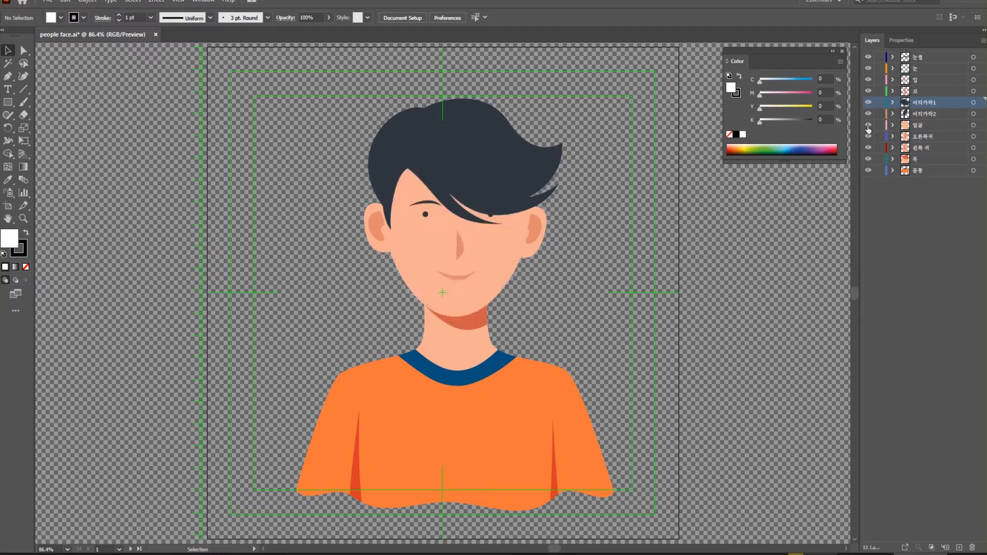
pyautogui.click(868, 128)
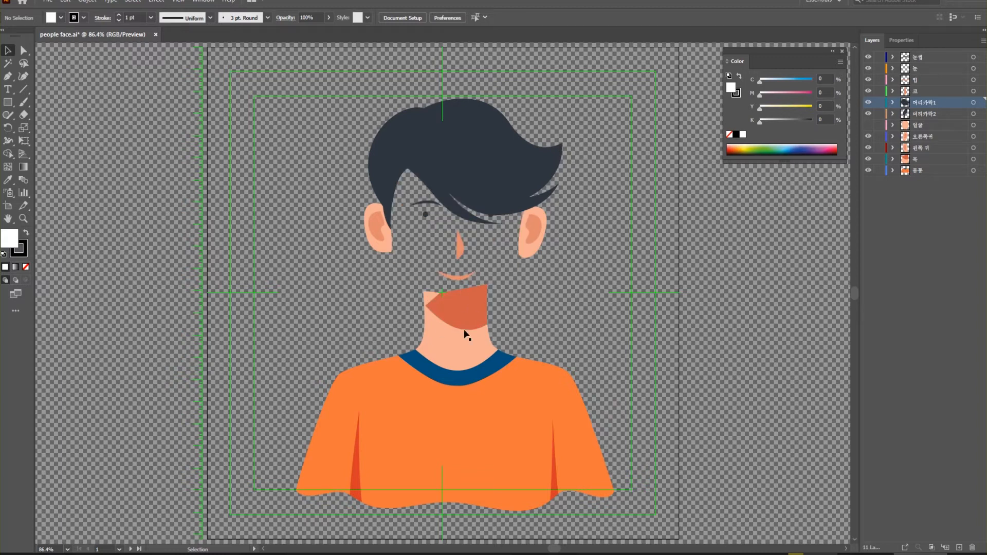
pyautogui.click(868, 128)
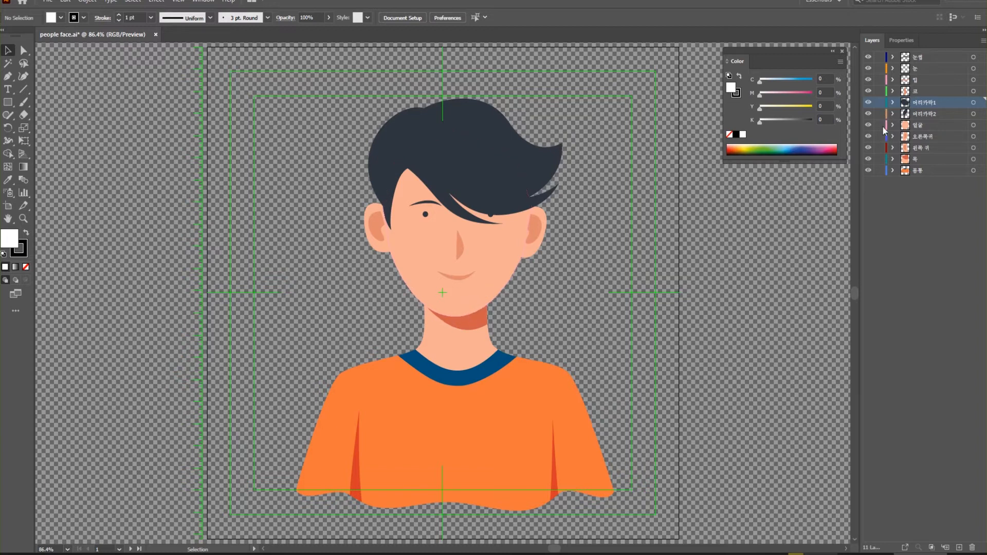
pyautogui.click(868, 126)
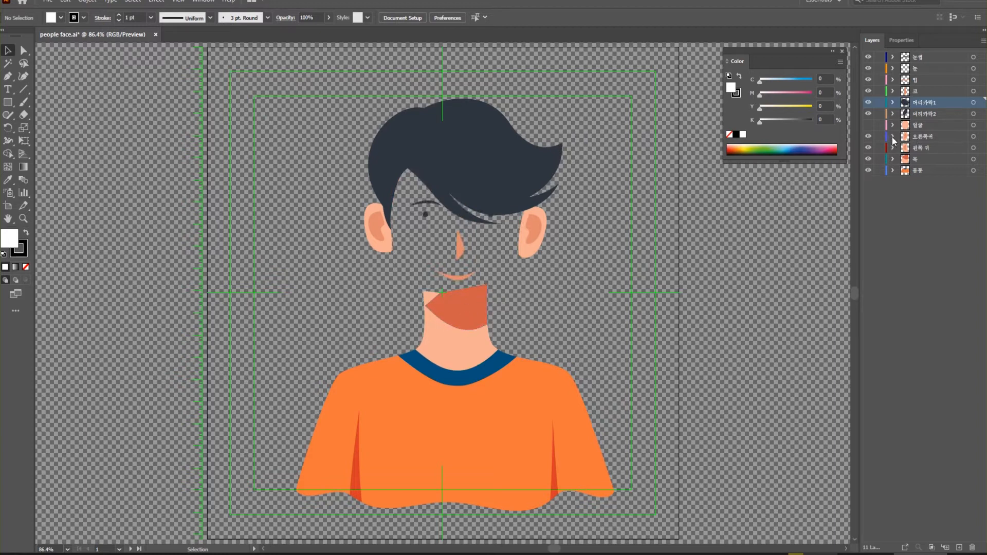
pyautogui.click(868, 126)
pyautogui.click(868, 126)
pyautogui.click(867, 126)
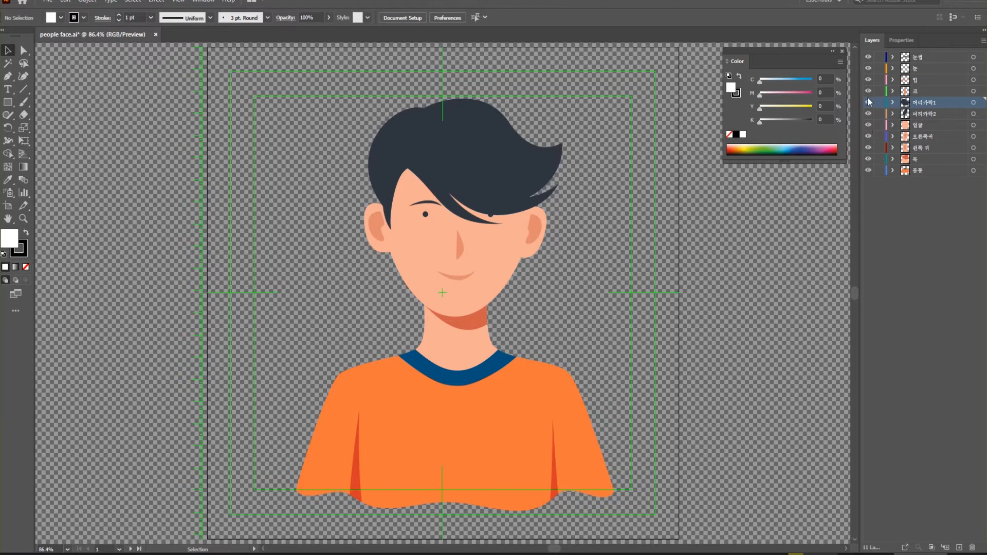
# Step: Check the extent of the front hair layer 머리카락1 and the torso layer 몸통 by hiding and reshowing each
pyautogui.click(868, 103)
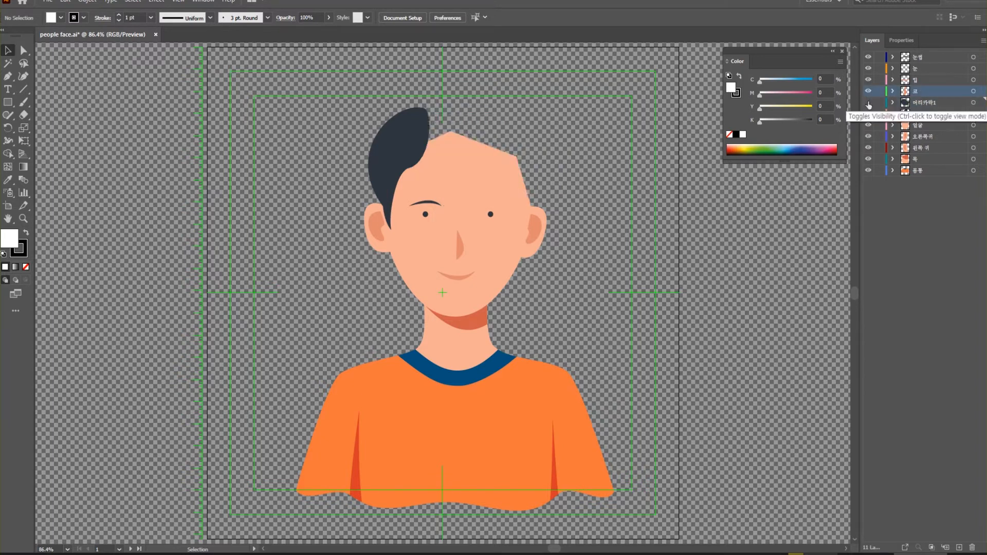
pyautogui.click(868, 103)
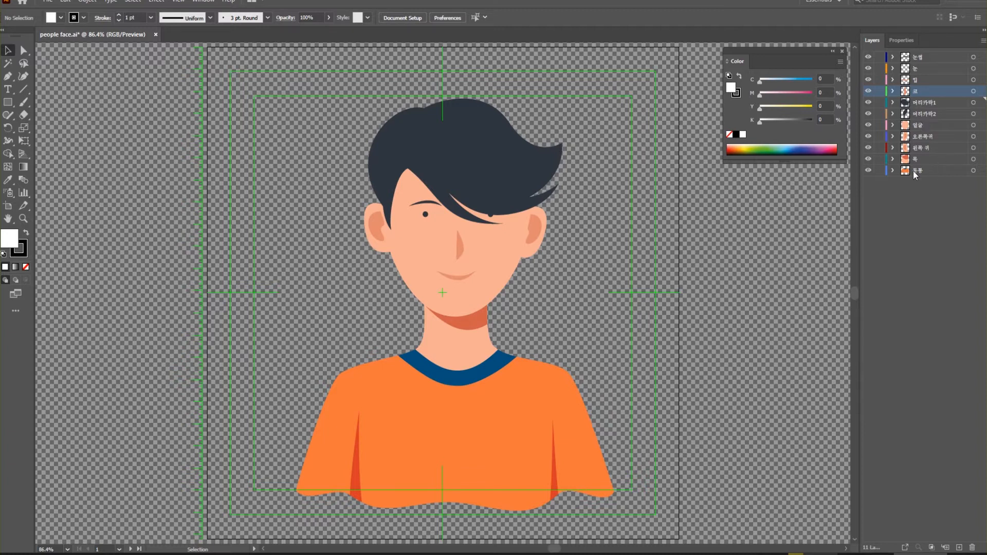
pyautogui.click(868, 170)
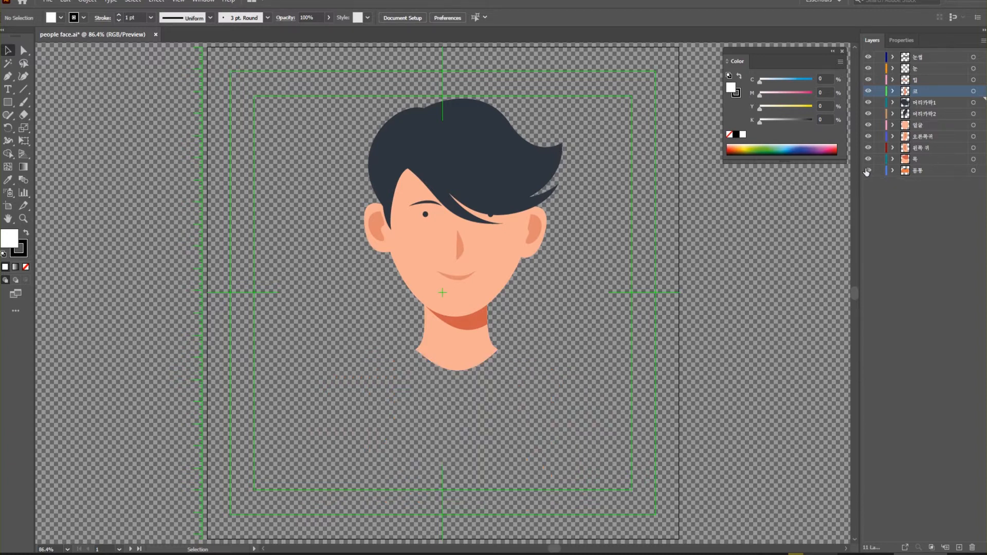
pyautogui.click(868, 170)
pyautogui.click(867, 172)
pyautogui.click(866, 172)
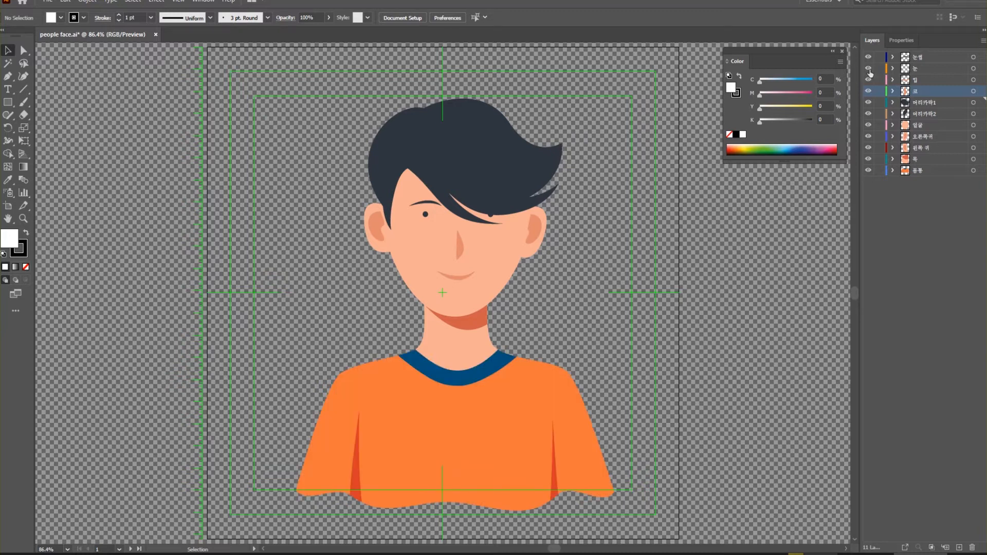
# Step: Check the separate eye, eyebrow, nose and mouth layers by toggling their visibility, leaving them all shown
pyautogui.click(869, 70)
pyautogui.click(869, 58)
pyautogui.click(868, 58)
pyautogui.click(868, 93)
pyautogui.click(868, 92)
pyautogui.click(869, 80)
pyautogui.click(869, 80)
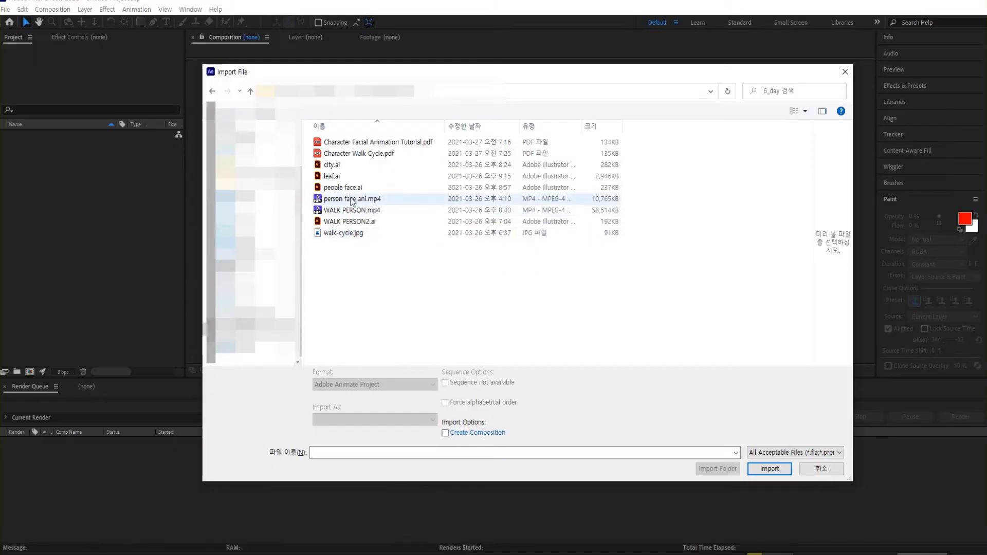
# Step: In After Effects, import people face.ai as Composition - Retain Layer Sizes and open the people face composition
pyautogui.click(342, 188)
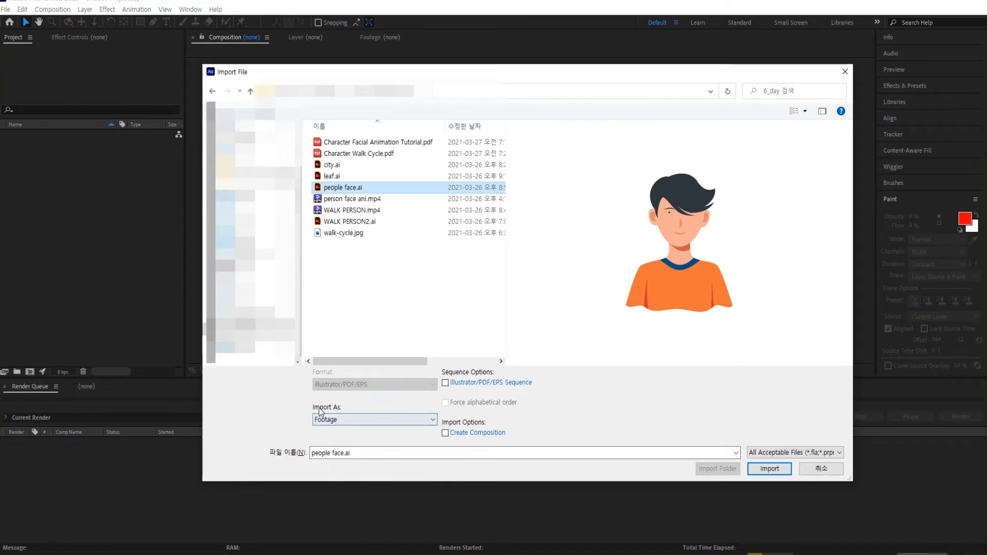
pyautogui.click(357, 419)
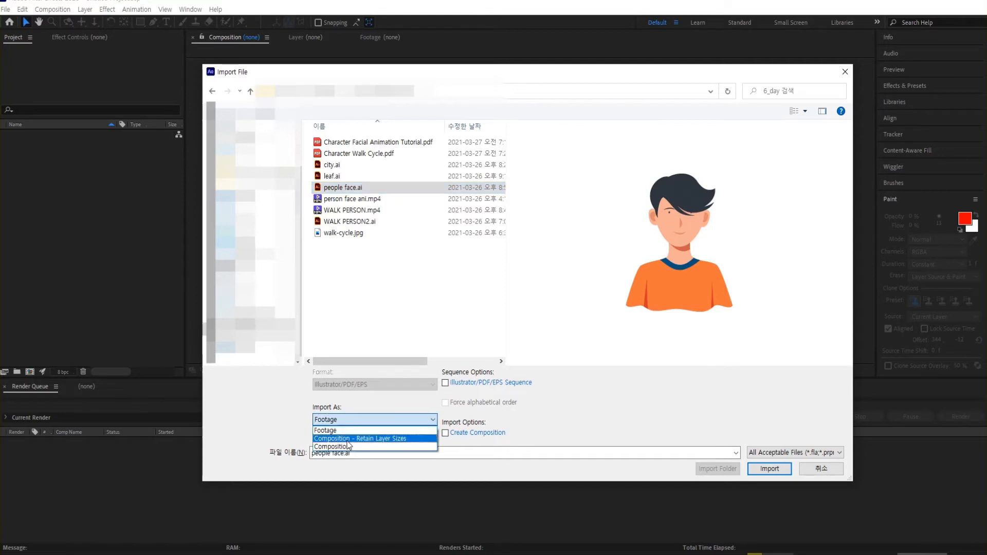
pyautogui.click(390, 439)
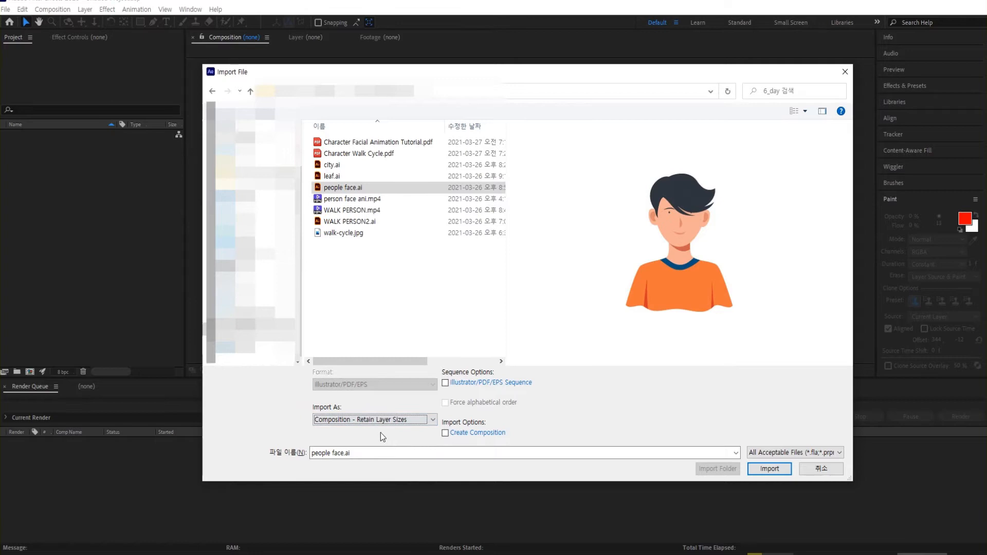
pyautogui.click(769, 469)
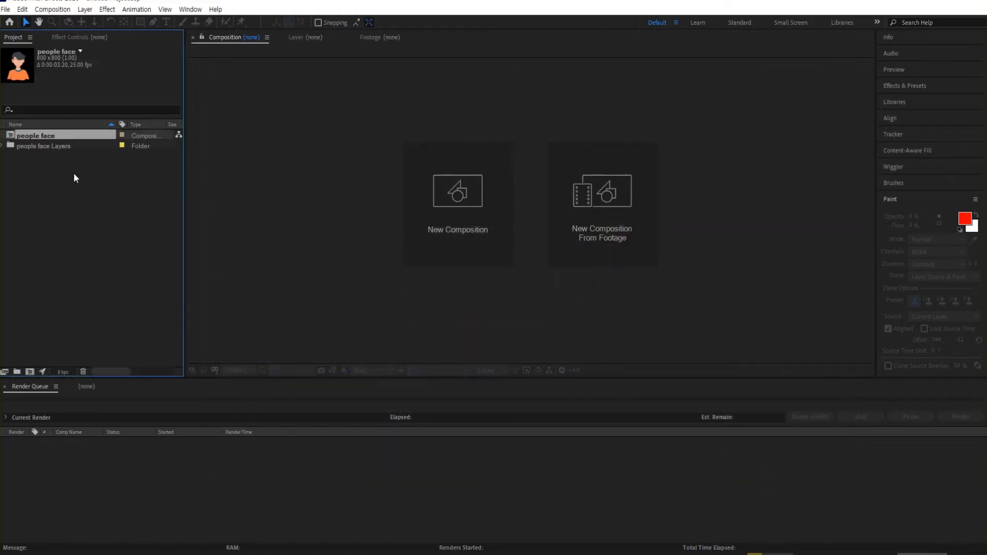
pyautogui.doubleClick(11, 136)
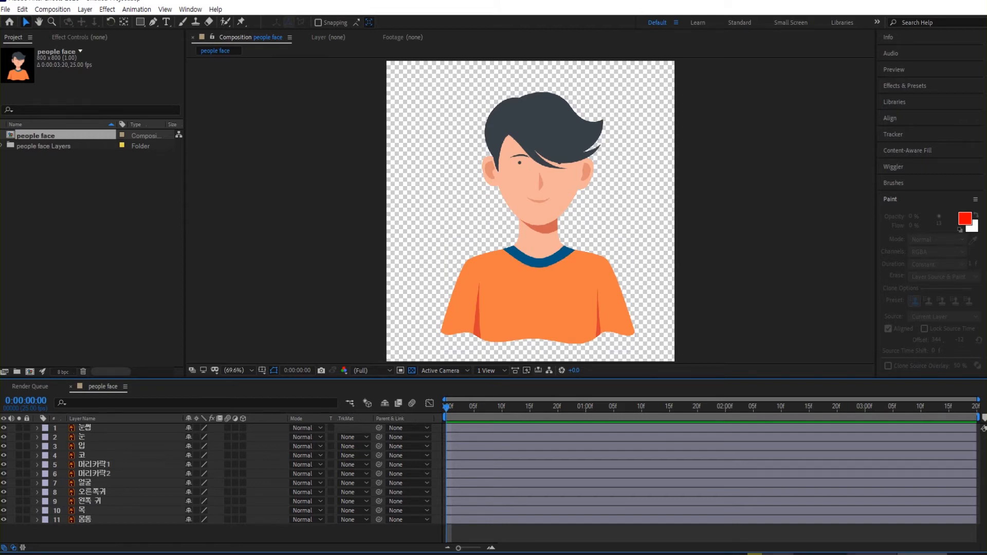
pyautogui.click(821, 554)
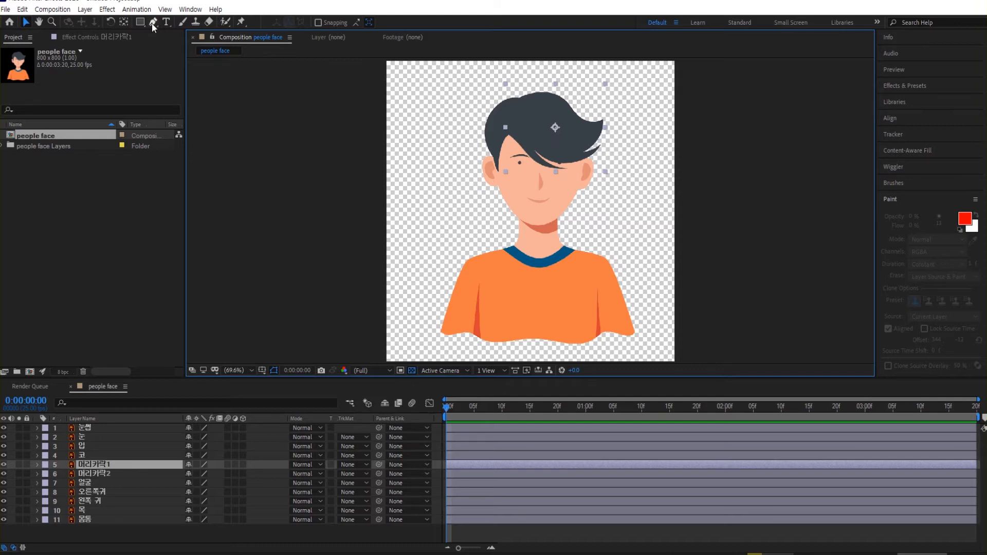
# Step: Move the anchor point of the hair layer 머리카락1 to the hair parting above the forehead with the Pan Behind tool
pyautogui.click(124, 23)
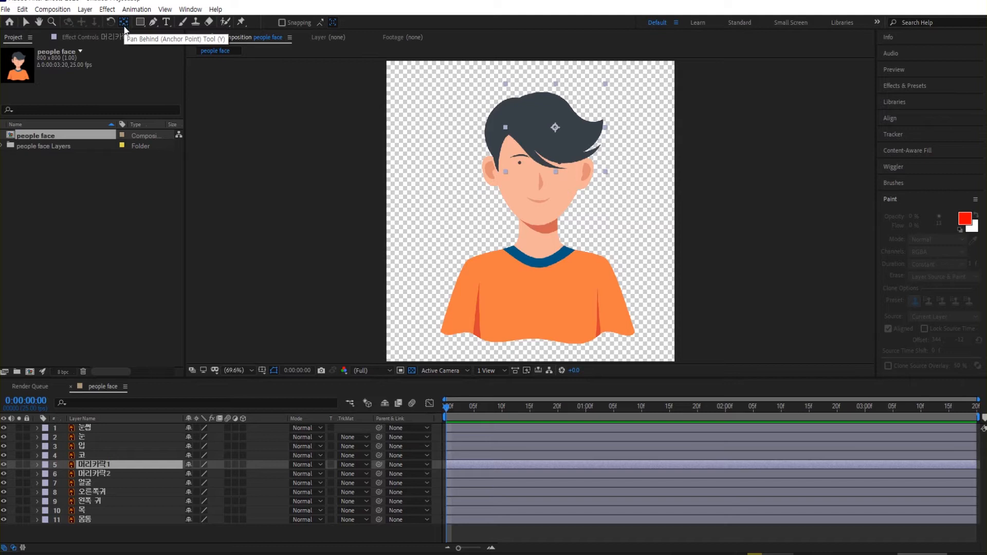
pyautogui.click(551, 124)
pyautogui.moveTo(549, 120); pyautogui.dragTo(508, 115)
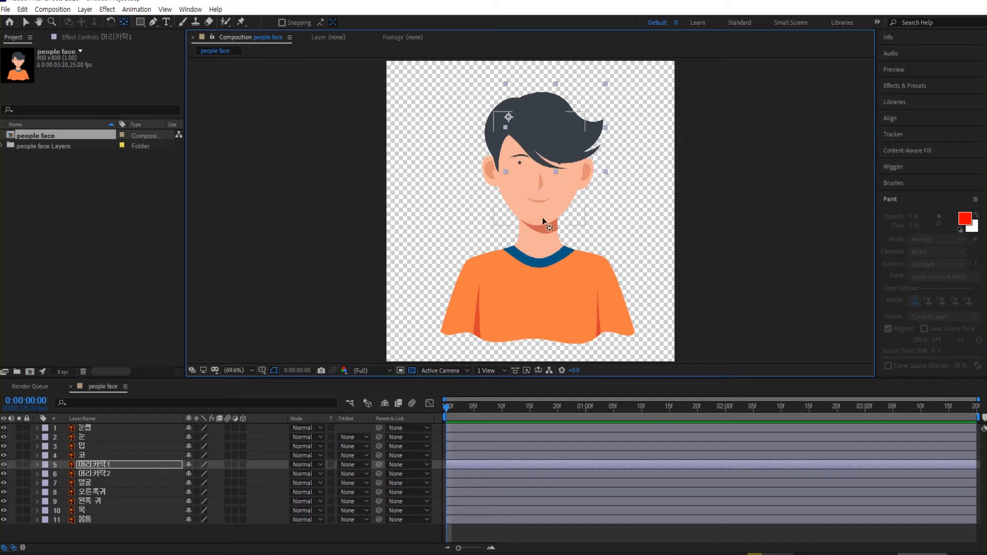
# Step: Move the anchor point of the face layer 얼굴 to the chin and that of the neck layer 목 to the neck's base
pyautogui.click(102, 484)
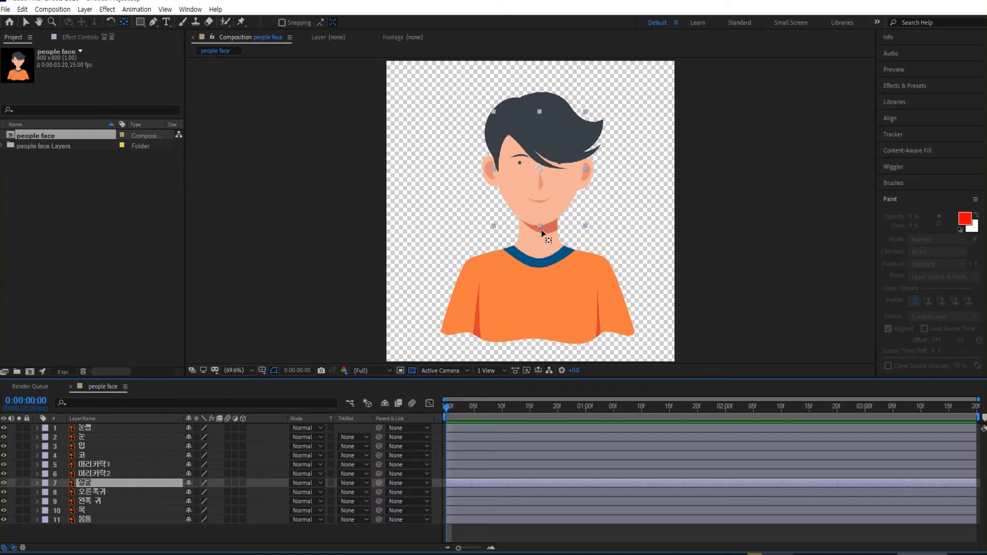
pyautogui.moveTo(539, 170); pyautogui.dragTo(538, 226)
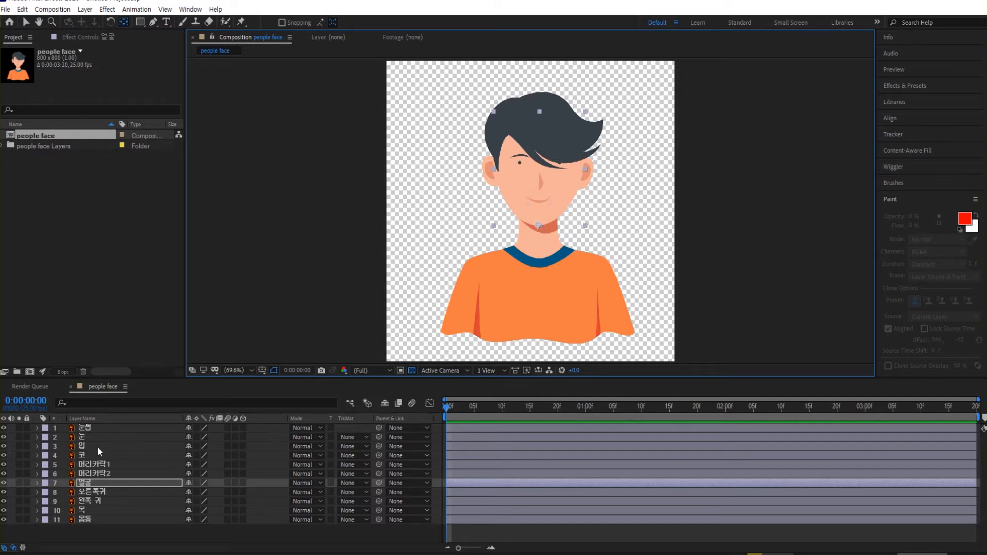
pyautogui.click(85, 513)
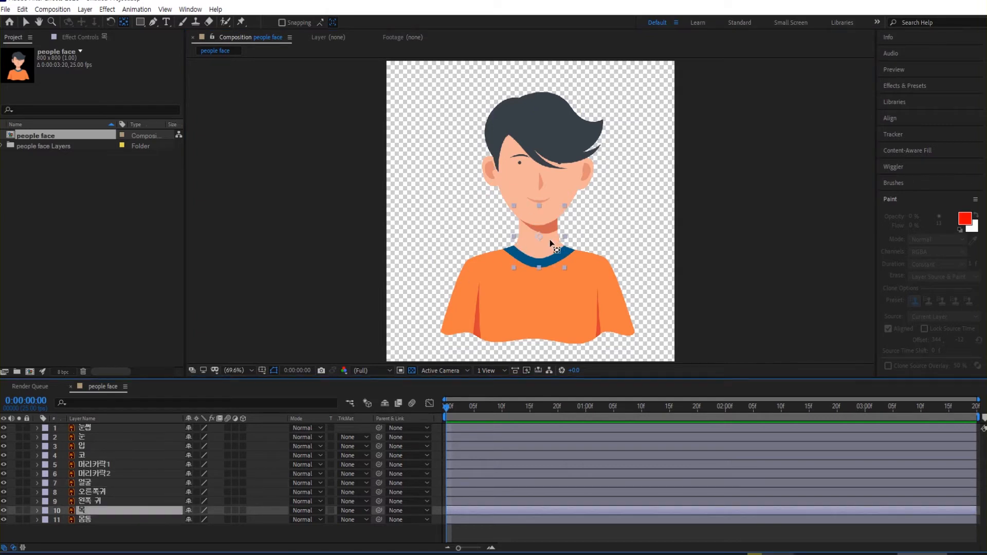
pyautogui.moveTo(539, 239); pyautogui.dragTo(538, 261)
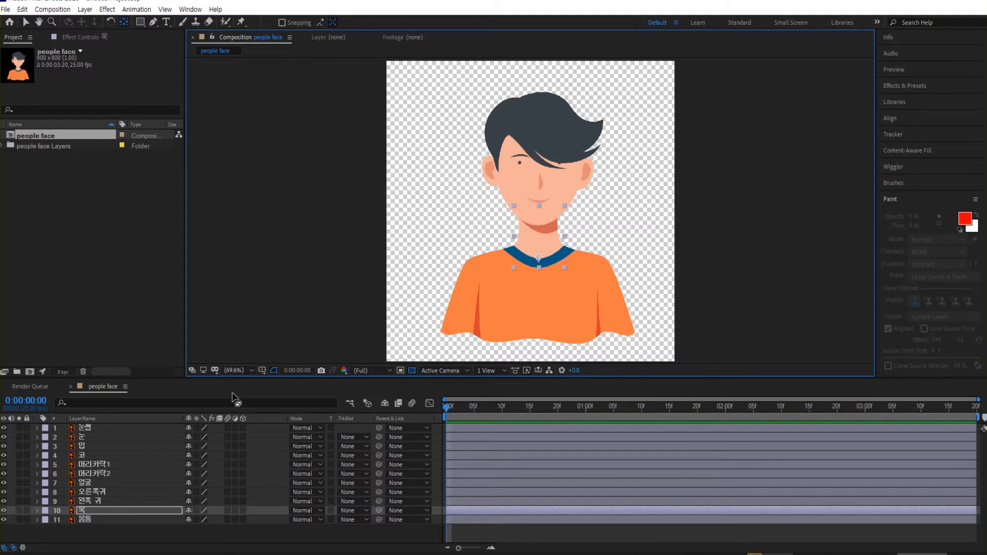
# Step: Move the anchor point of the body layer 몸통 down to the lower middle of the shirt
pyautogui.click(86, 519)
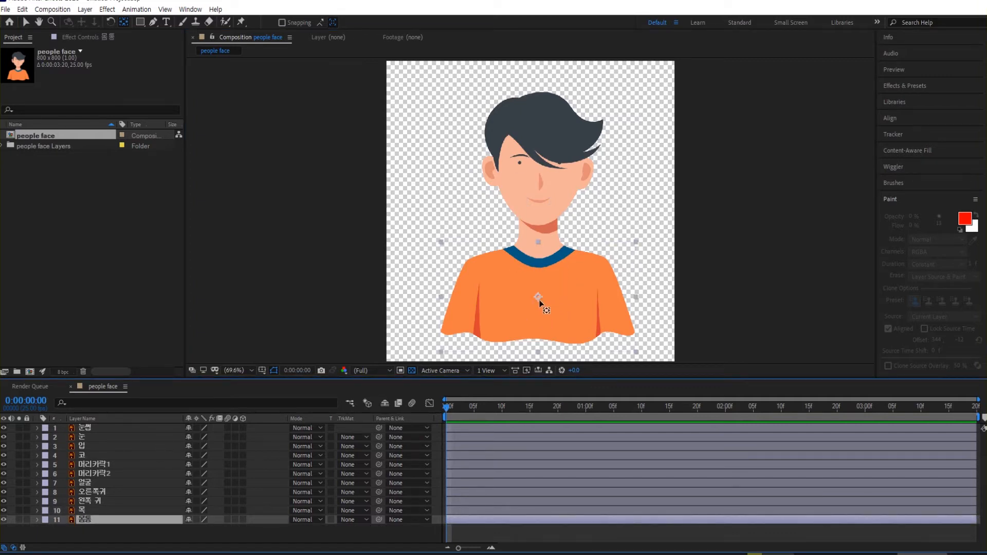
pyautogui.moveTo(538, 297); pyautogui.dragTo(541, 324)
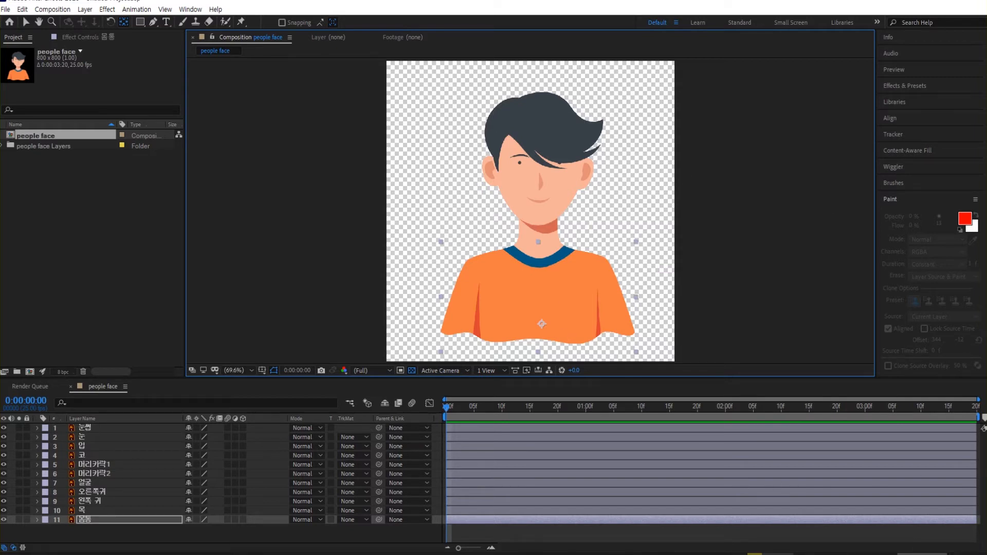
pyautogui.click(346, 553)
# Step: Assign the Red label to the eyebrow, eye, mouth and nose layers 눈썹, 눈, 입 and 코
pyautogui.click(87, 428)
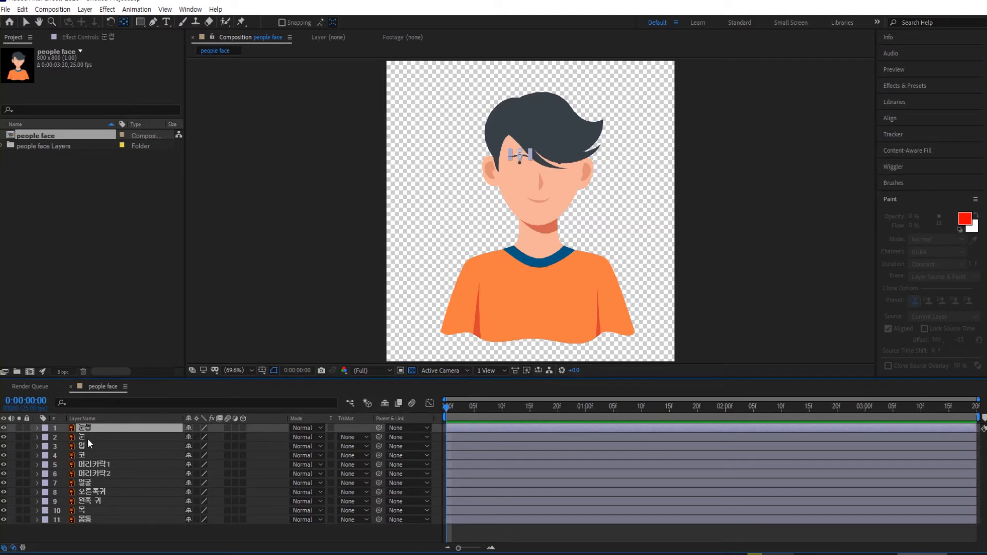
pyautogui.keyDown('ctrl'); pyautogui.click(88, 437); pyautogui.keyUp('ctrl')
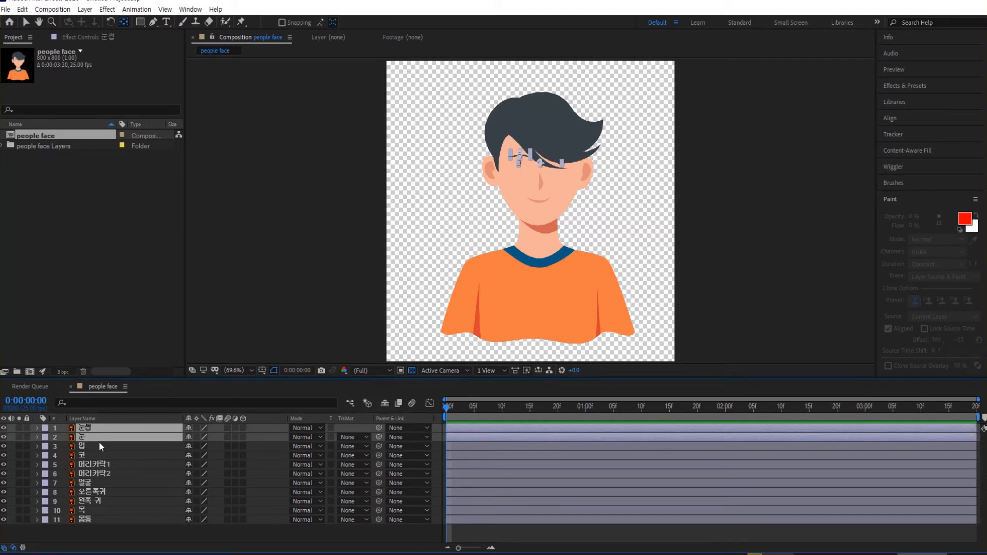
pyautogui.keyDown('ctrl'); pyautogui.click(86, 445); pyautogui.keyUp('ctrl')
pyautogui.keyDown('ctrl'); pyautogui.click(87, 455); pyautogui.keyUp('ctrl')
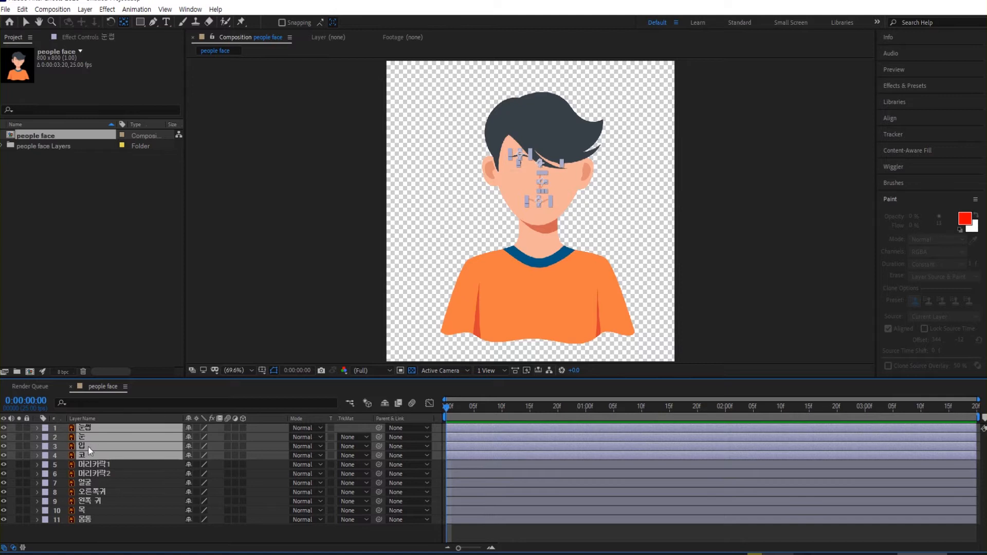
pyautogui.click(45, 434)
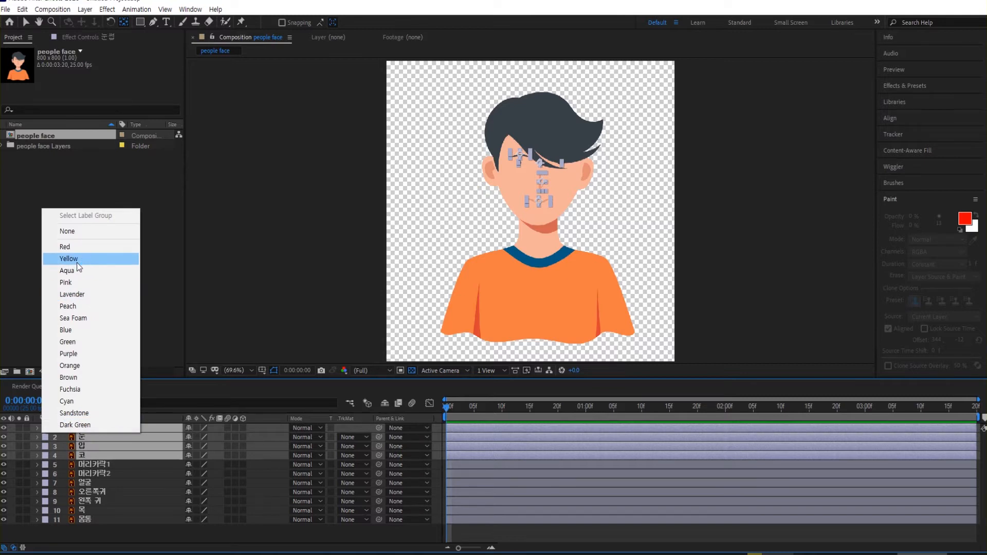
pyautogui.click(77, 247)
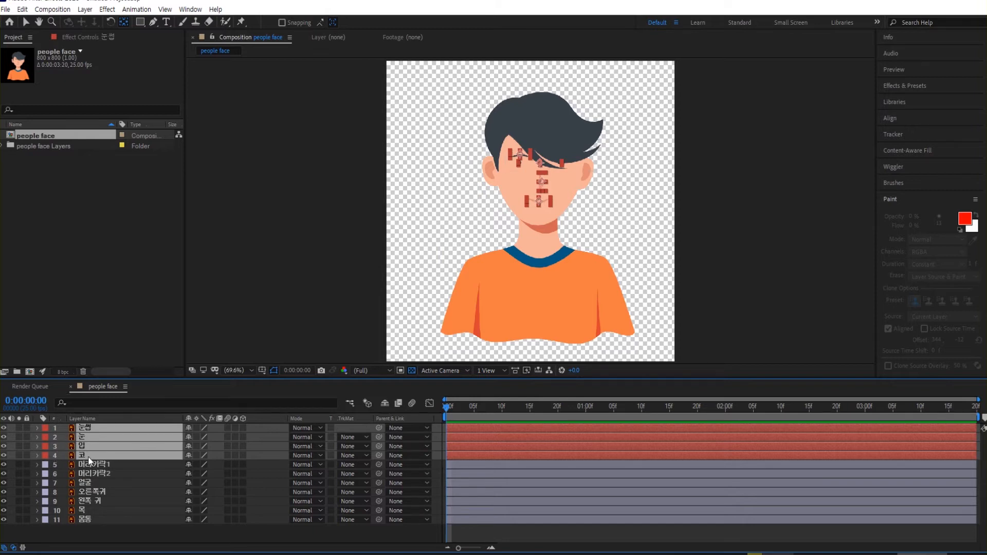
pyautogui.click(139, 538)
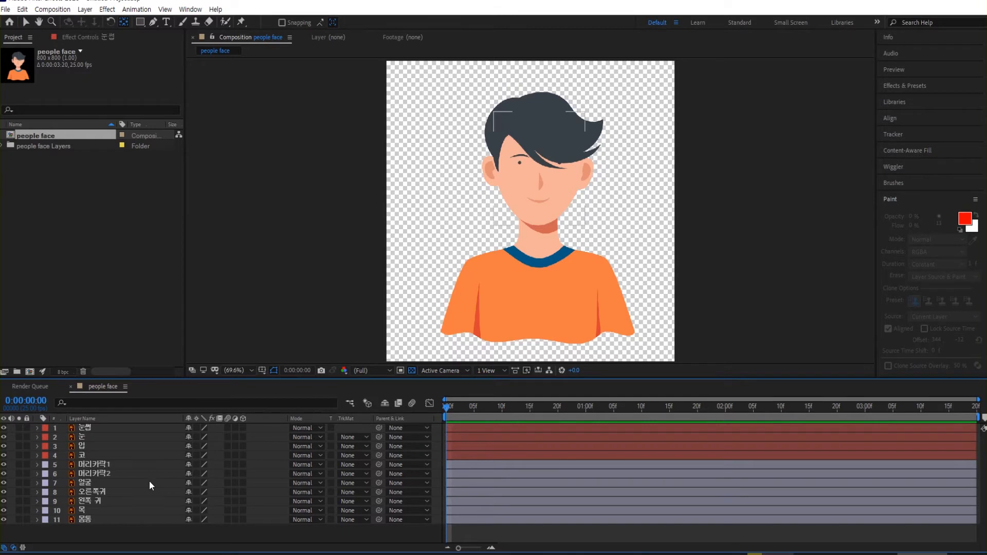
# Step: Create a null object named facial controller and return to the people face composition view
pyautogui.click(85, 9)
pyautogui.moveTo(95, 22)
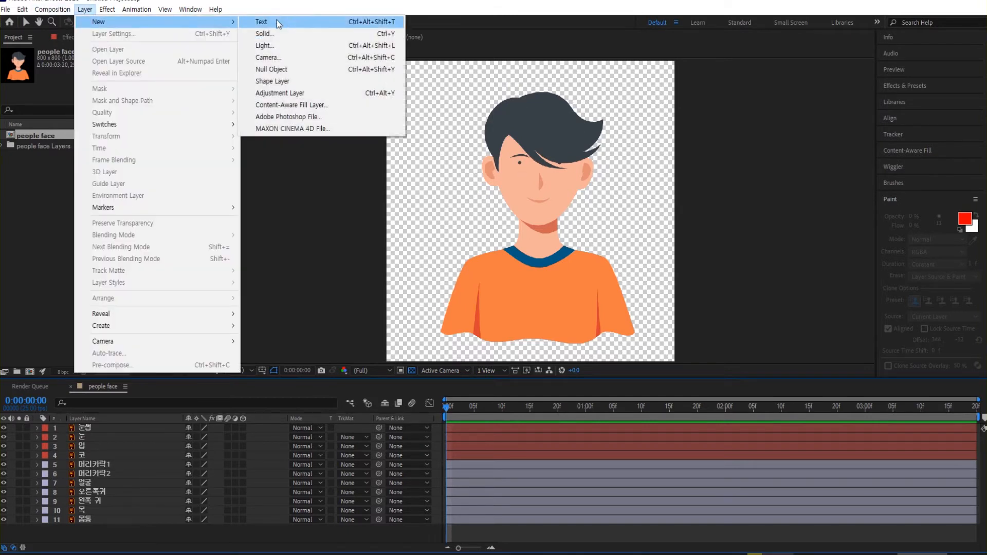
pyautogui.click(284, 70)
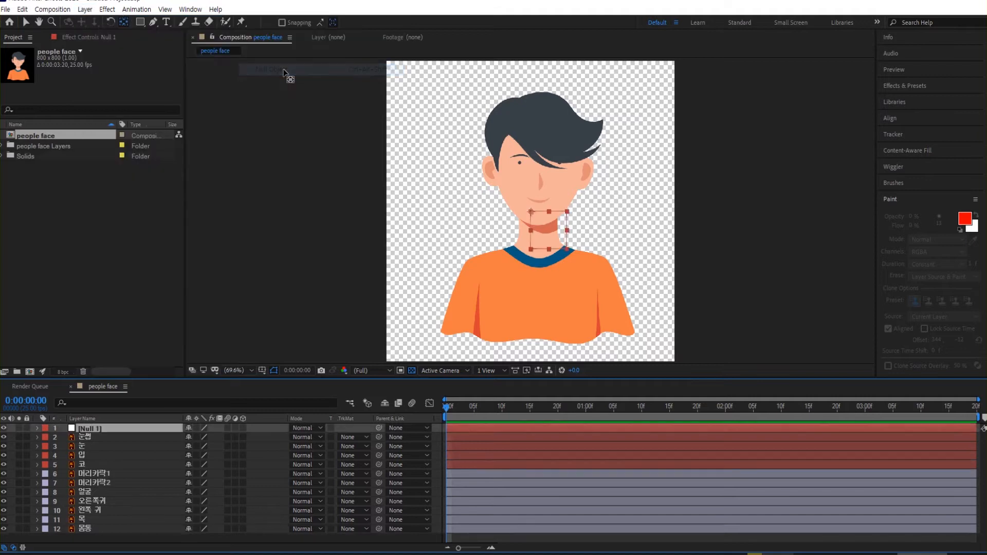
pyautogui.doubleClick(107, 431)
pyautogui.click(91, 428)
pyautogui.press('Return')
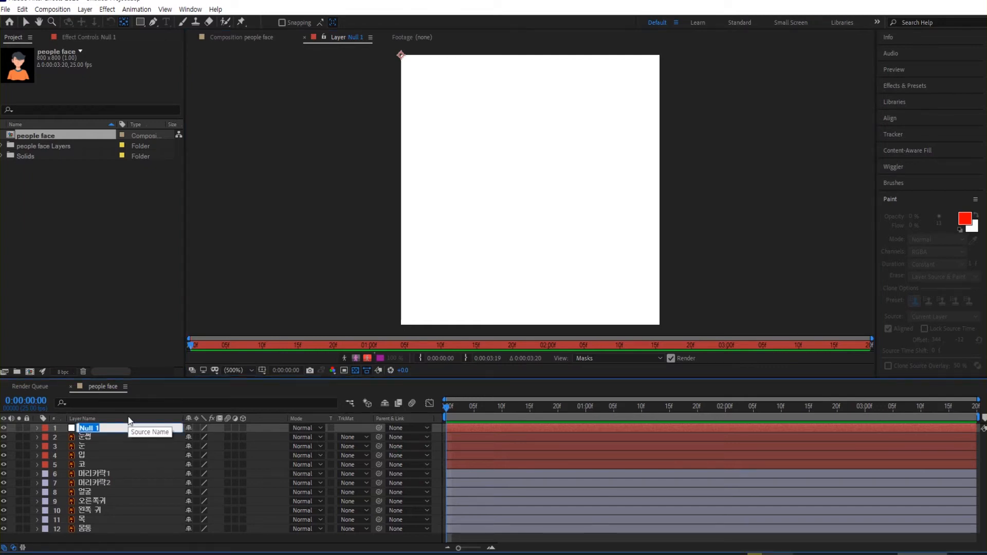
pyautogui.write('facial cont')
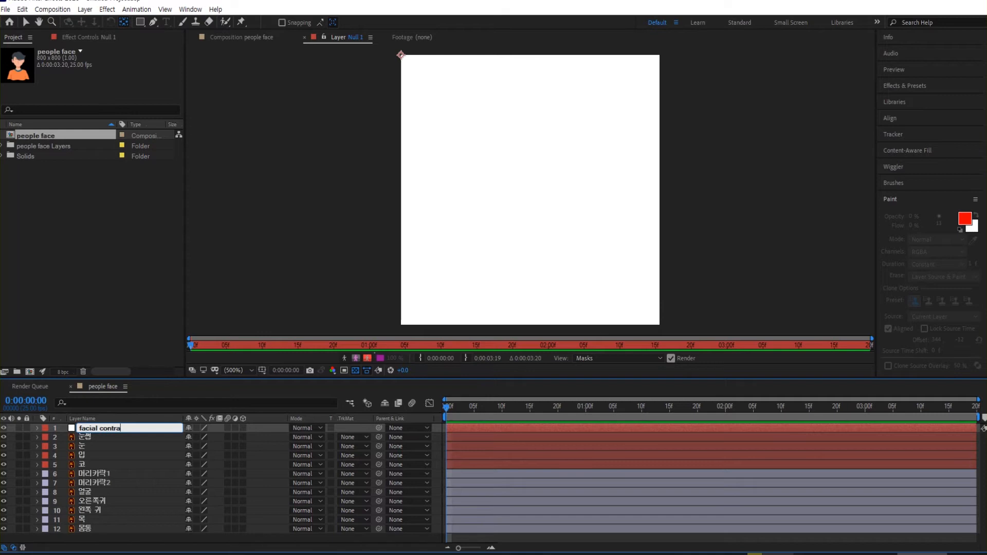
pyautogui.write('roller')
pyautogui.click(251, 37)
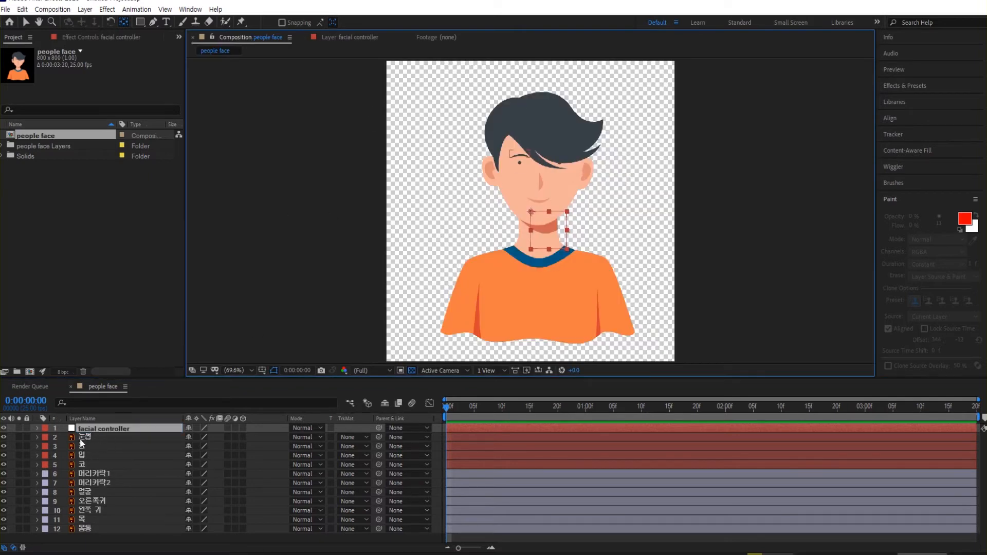
# Step: Move the facial controller null so its anchor point sits at the top of the nose between the eyes
pyautogui.press('v')
pyautogui.moveTo(531, 212); pyautogui.dragTo(541, 171)
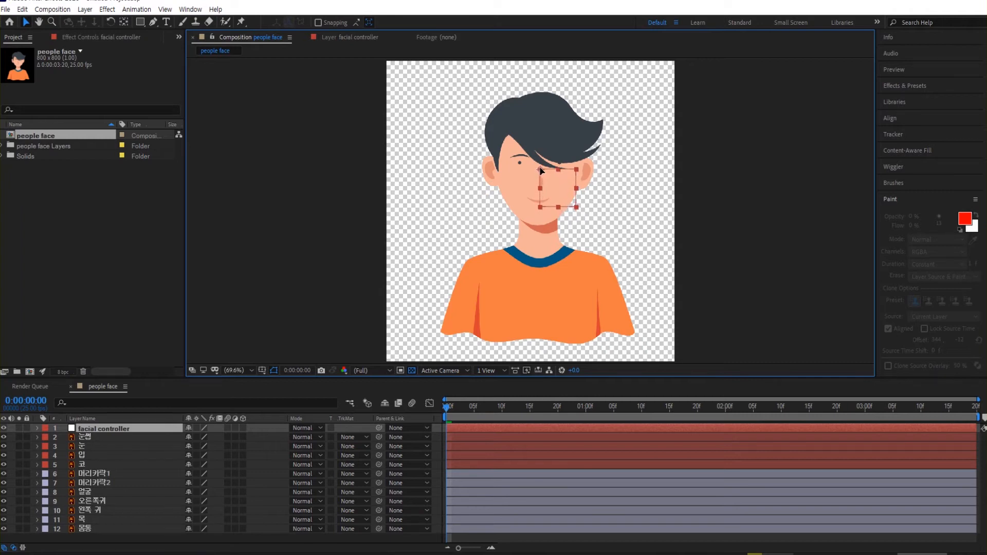
pyautogui.moveTo(541, 171); pyautogui.dragTo(542, 173)
pyautogui.press('Return')
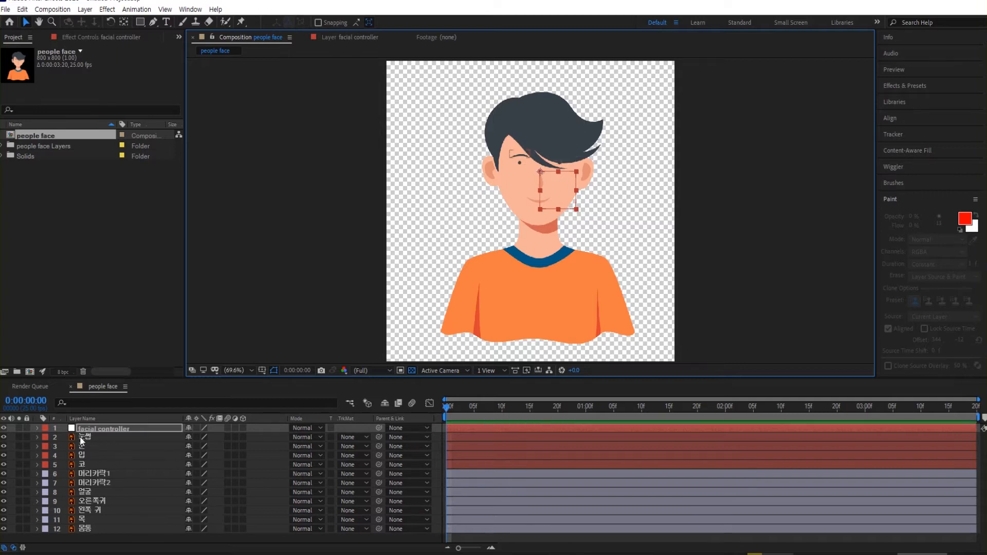
# Step: Parent the layers 눈썹, 눈, 입 and 코 to the facial controller null
pyautogui.click(80, 437)
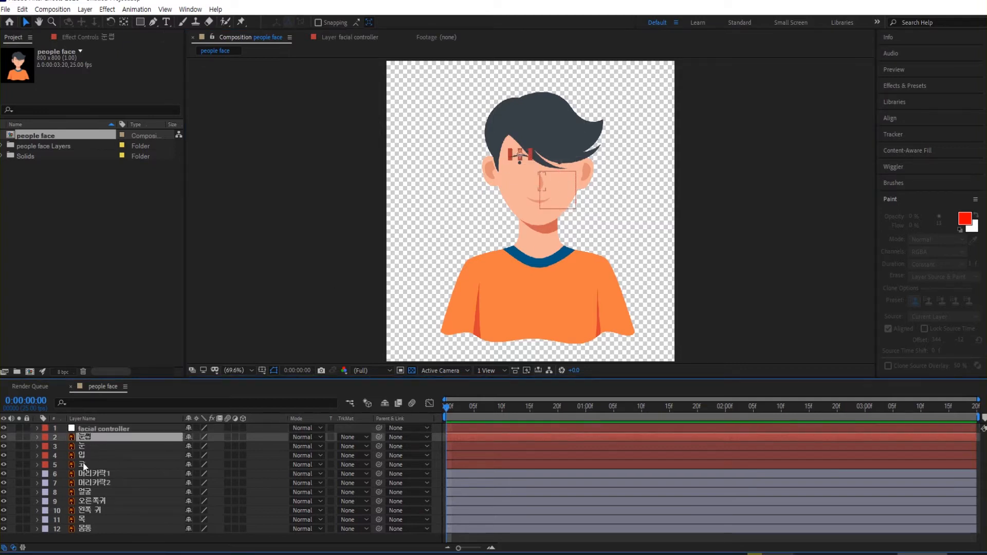
pyautogui.keyDown('shift'); pyautogui.click(83, 465); pyautogui.keyUp('shift')
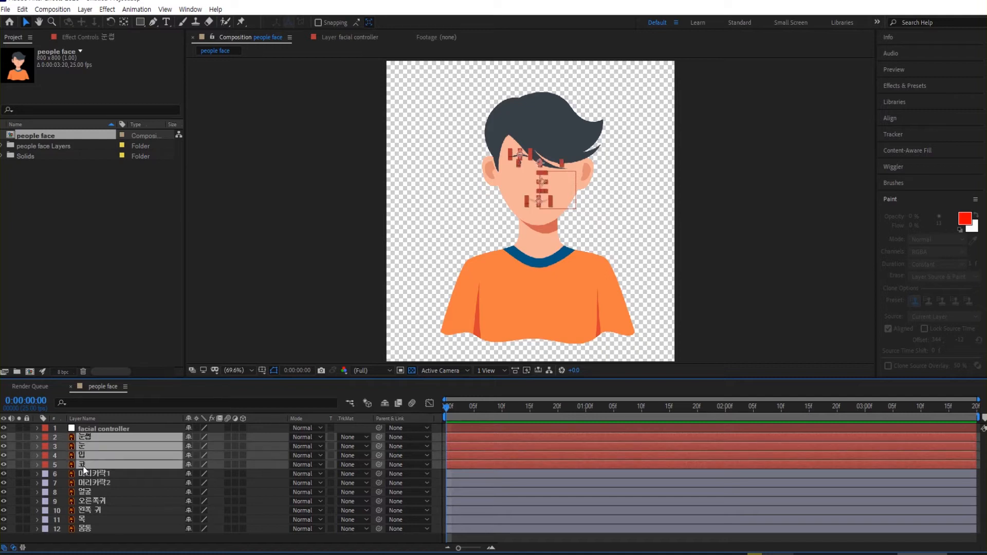
pyautogui.moveTo(378, 436); pyautogui.dragTo(119, 428)
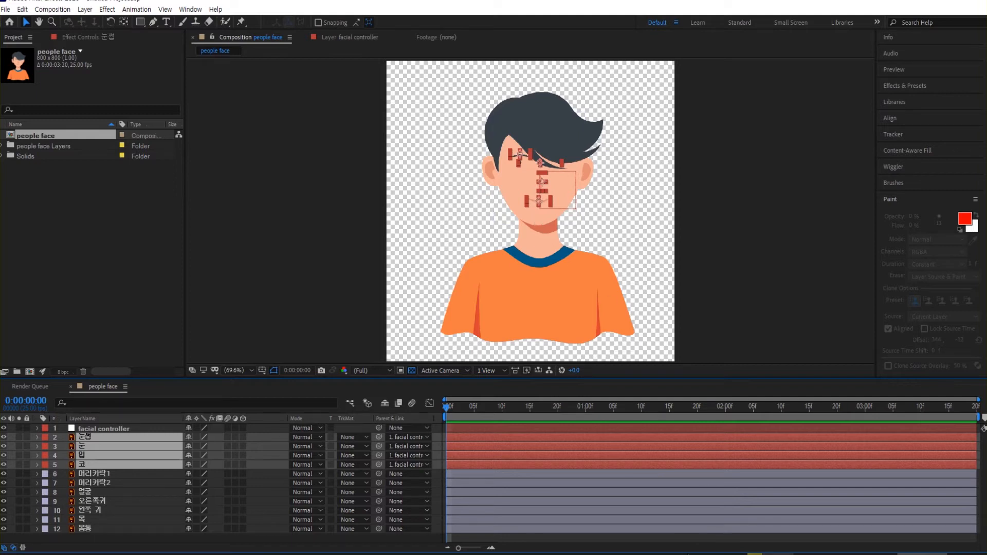
pyautogui.moveTo(821, 554)
# Step: Parent the facial controller null and the hair layers 머리카락1 and 머리카락2 to the face layer 얼굴
pyautogui.click(822, 529)
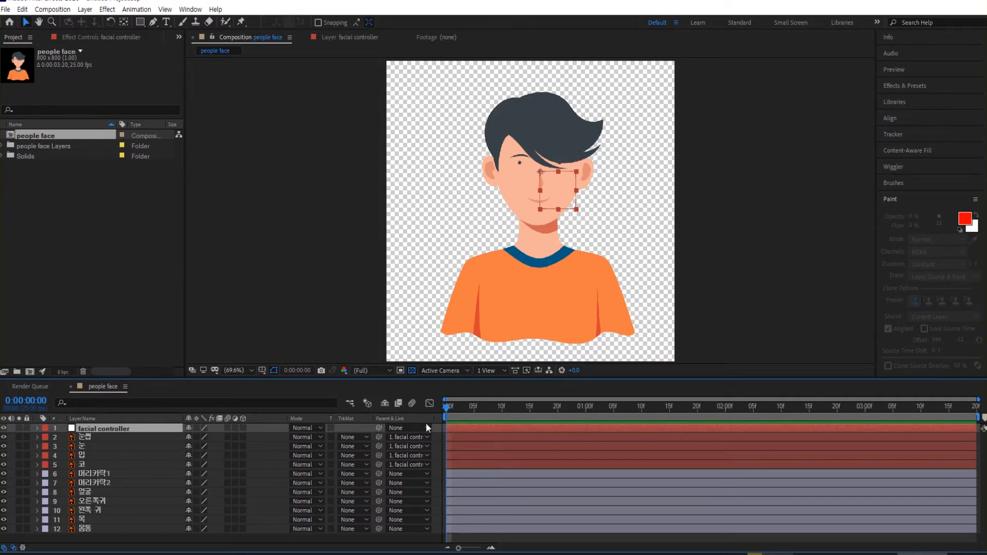
pyautogui.moveTo(378, 428); pyautogui.dragTo(121, 492)
pyautogui.click(94, 471)
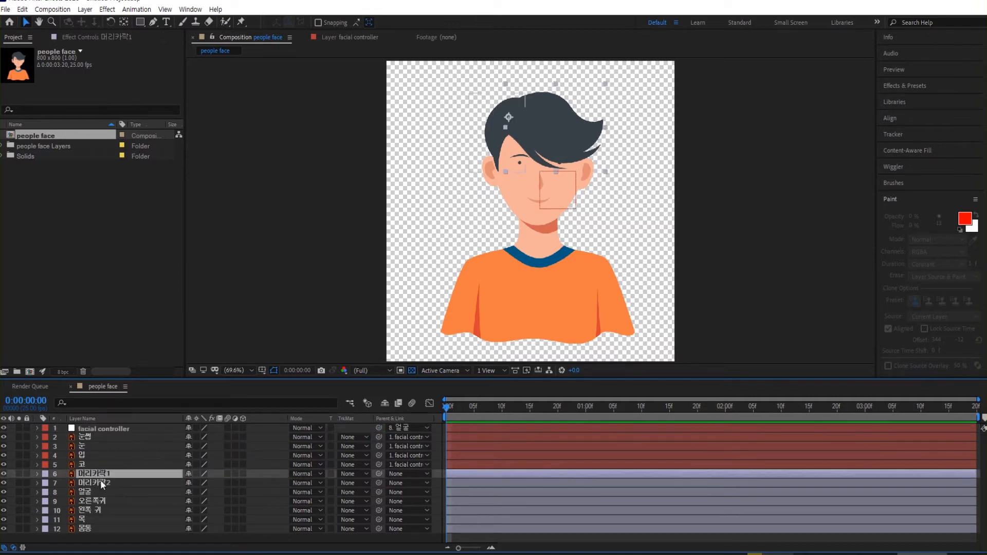
pyautogui.keyDown('shift'); pyautogui.click(100, 480); pyautogui.keyUp('shift')
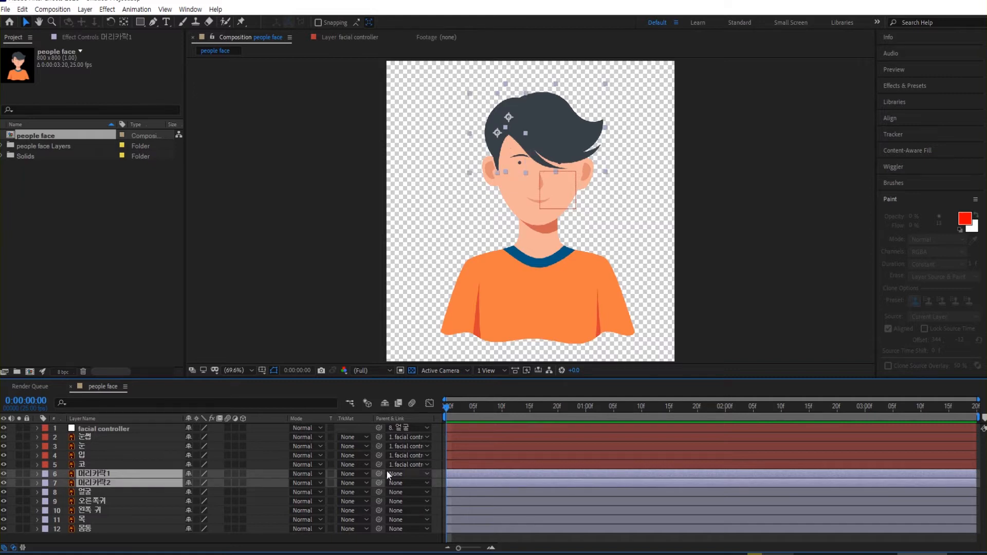
pyautogui.moveTo(378, 475); pyautogui.dragTo(157, 496)
# Step: Parent the ear layers 오른쪽귀 and 왼쪽 귀 to the face layer 얼굴
pyautogui.click(104, 501)
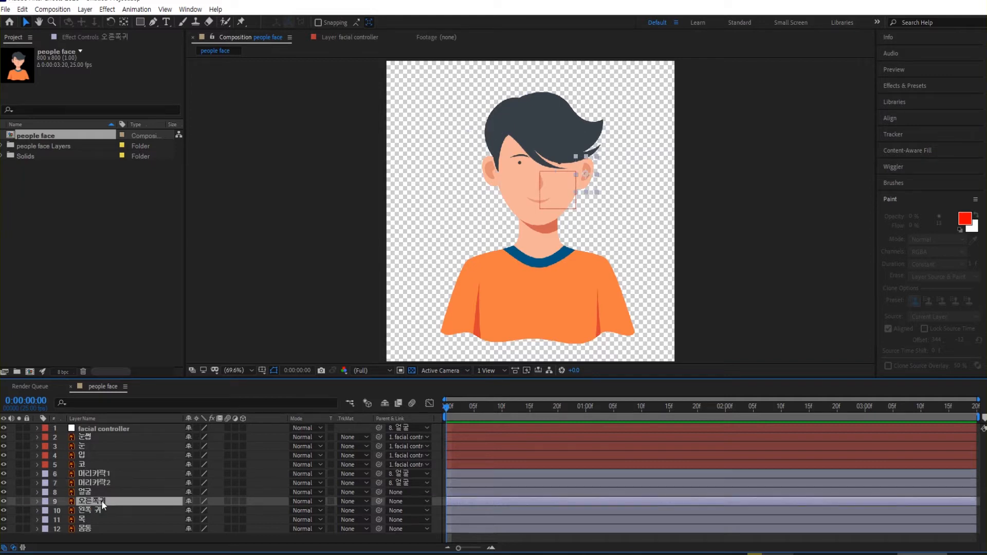
pyautogui.keyDown('shift'); pyautogui.click(101, 509); pyautogui.keyUp('shift')
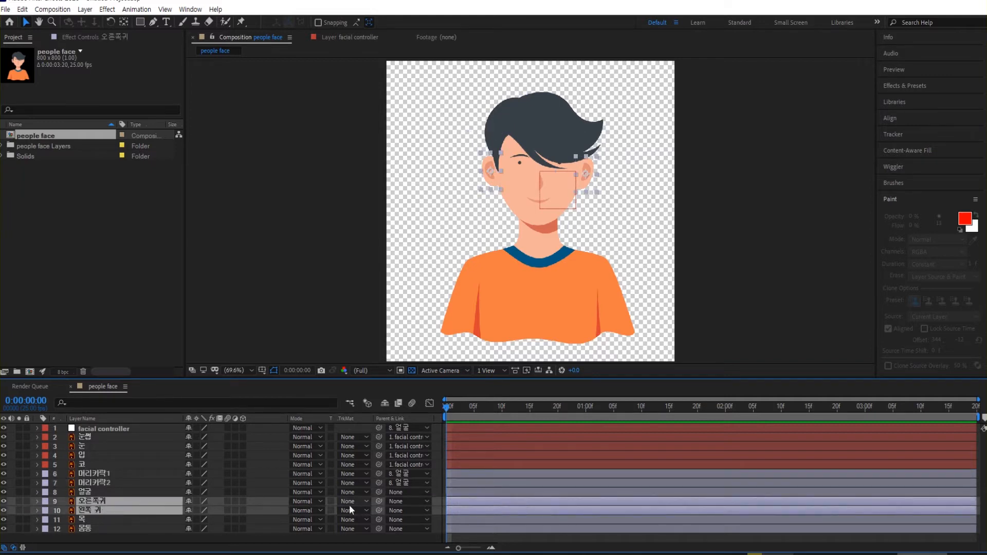
pyautogui.moveTo(378, 501); pyautogui.dragTo(119, 494)
# Step: Parent the face layer 얼굴 to the neck layer 목, and 목 to the body layer 몸통
pyautogui.click(85, 492)
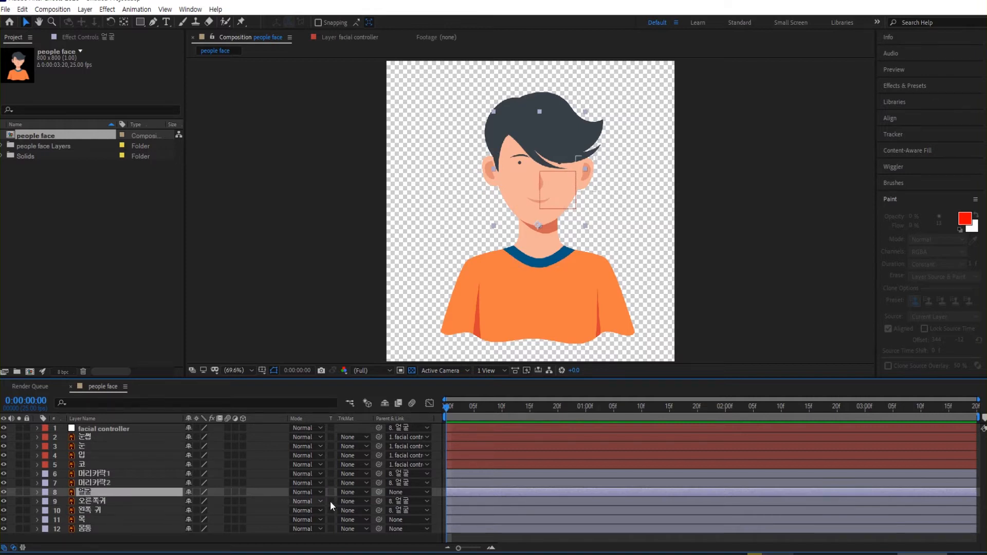
pyautogui.moveTo(378, 491); pyautogui.dragTo(117, 519)
pyautogui.moveTo(319, 377); pyautogui.dragTo(319, 299)
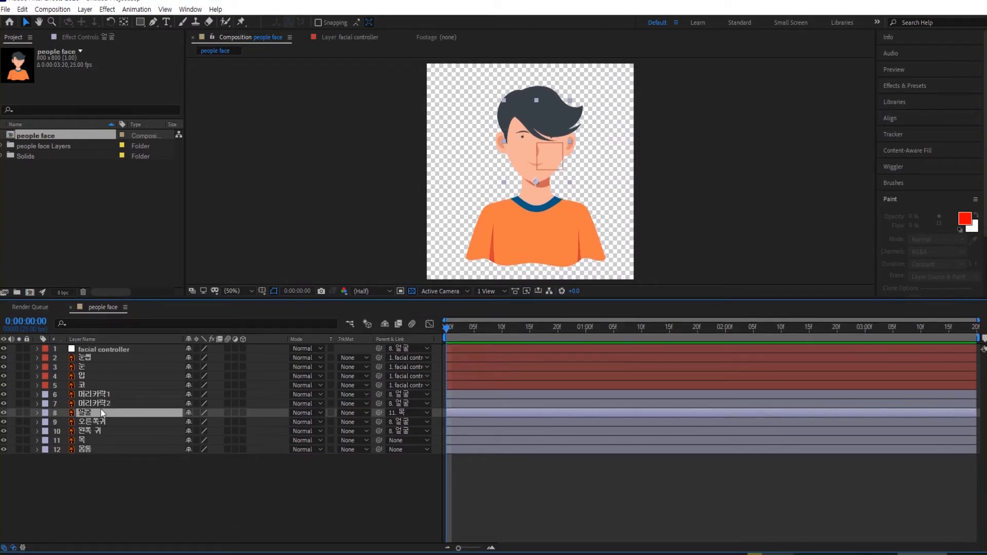
pyautogui.click(94, 442)
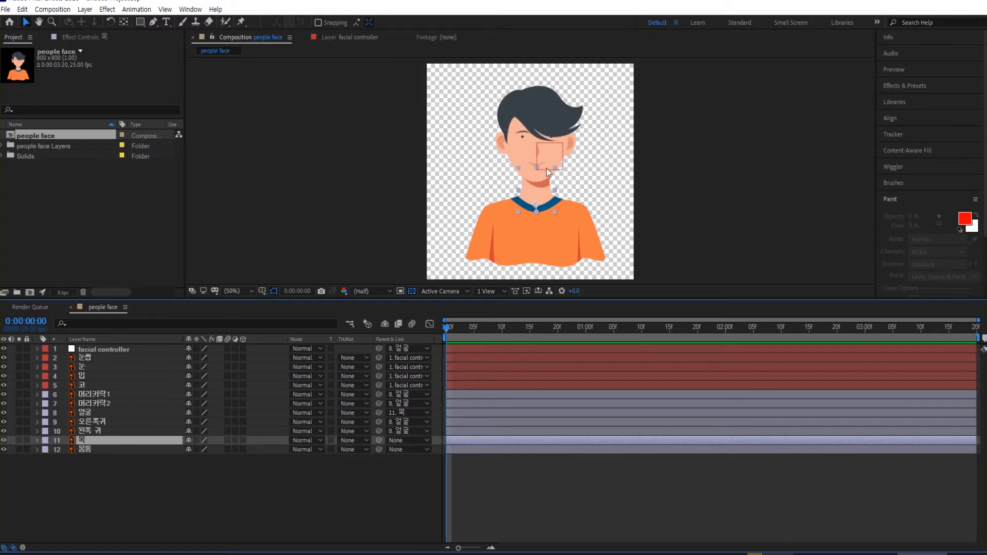
pyautogui.moveTo(379, 440); pyautogui.dragTo(114, 449)
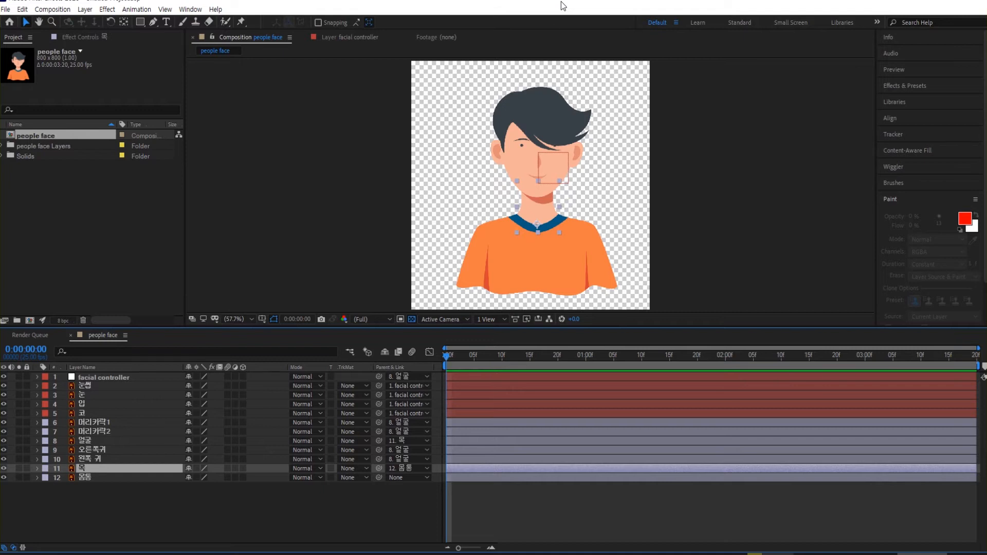
# Step: Assign the Cyan label to the face, neck and body layers 얼굴, 목 and 몸통
pyautogui.click(449, 358)
pyautogui.moveTo(450, 362); pyautogui.dragTo(445, 361)
pyautogui.click(90, 443)
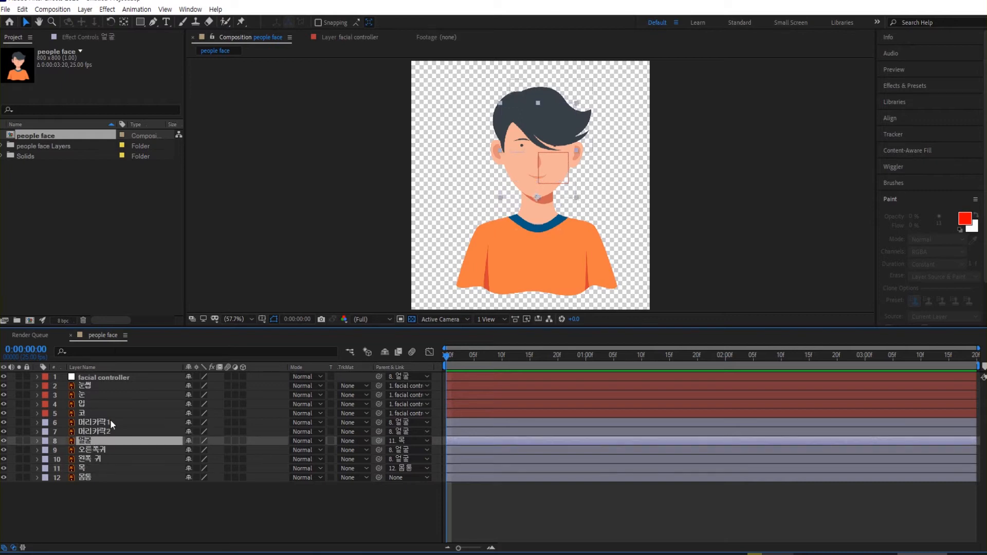
pyautogui.keyDown('ctrl'); pyautogui.click(85, 468); pyautogui.keyUp('ctrl')
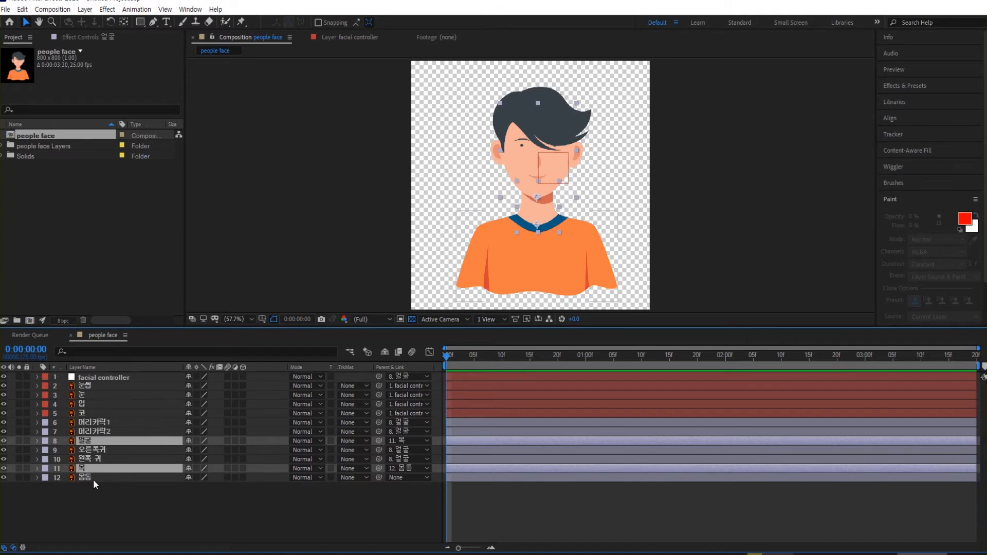
pyautogui.keyDown('ctrl'); pyautogui.click(94, 478); pyautogui.keyUp('ctrl')
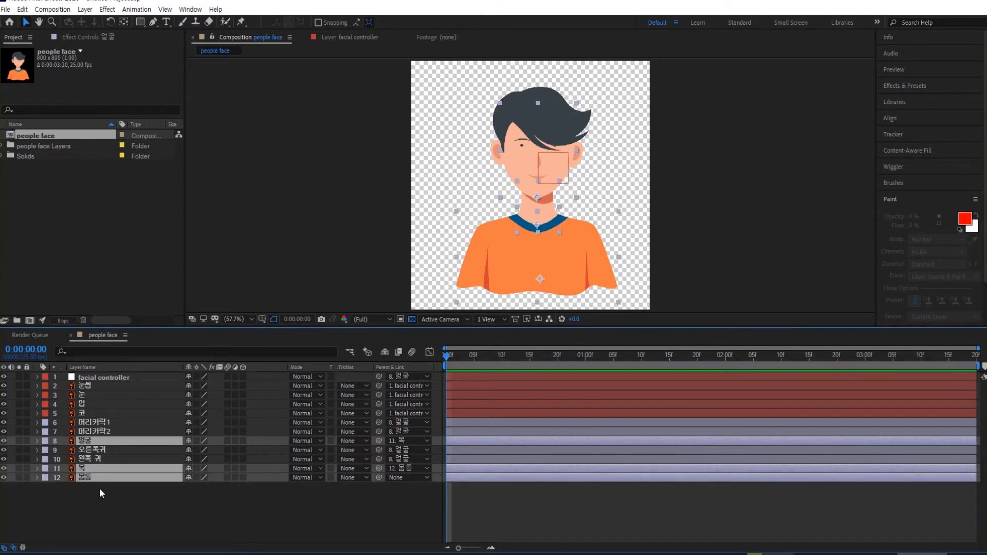
pyautogui.click(45, 441)
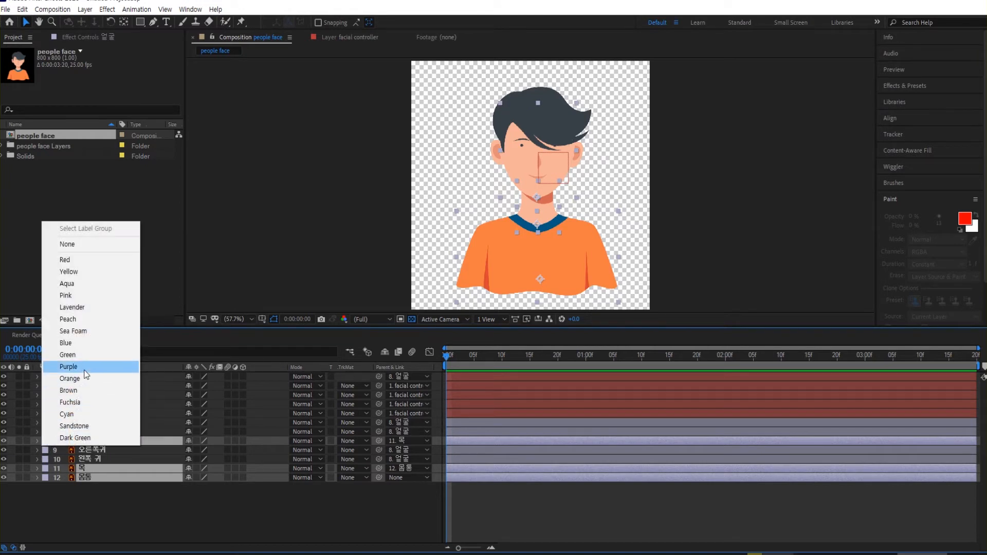
pyautogui.click(85, 413)
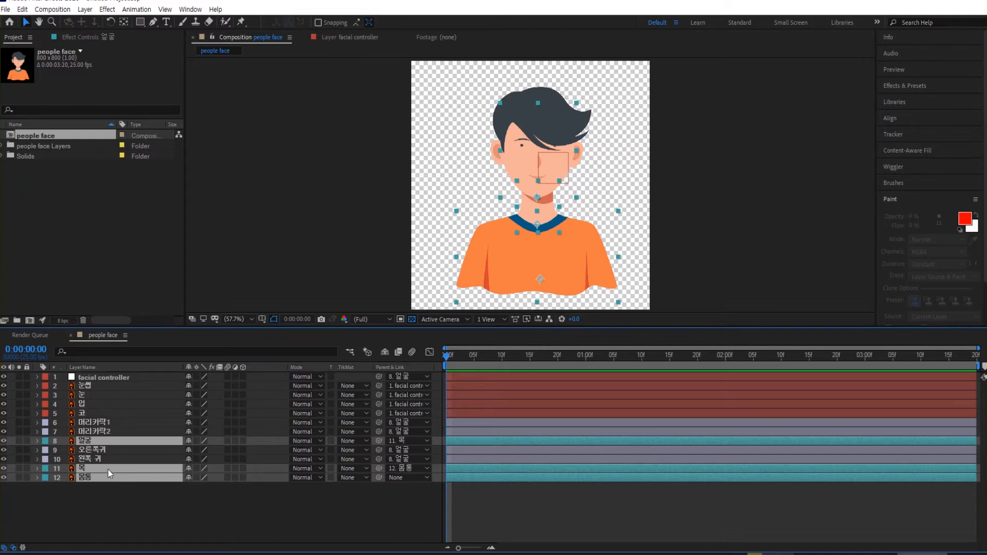
# Step: Add Rotation keyframes to 얼굴, 목 and 몸통 at 0:00:00:00 and move the current time to 0:00:00:15
pyautogui.press('r')
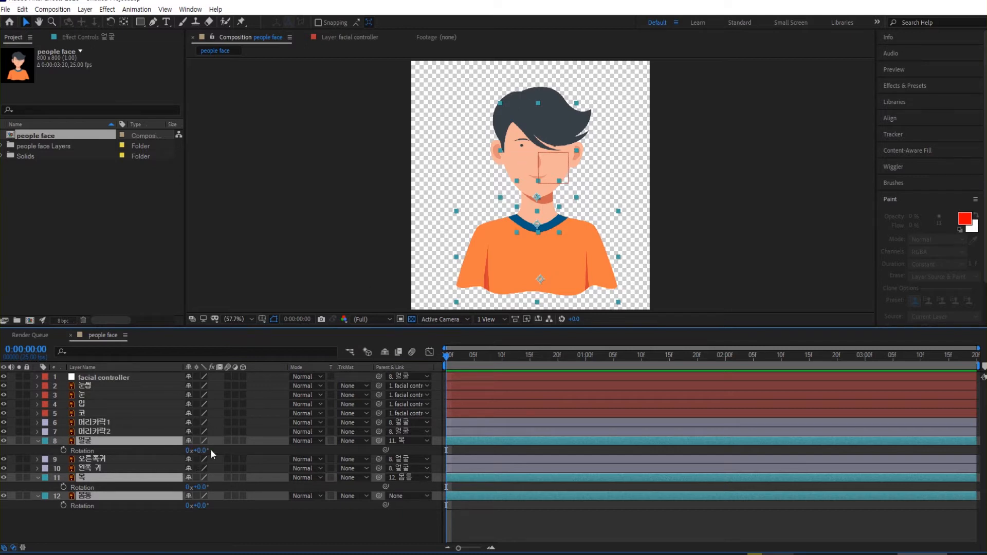
pyautogui.click(63, 450)
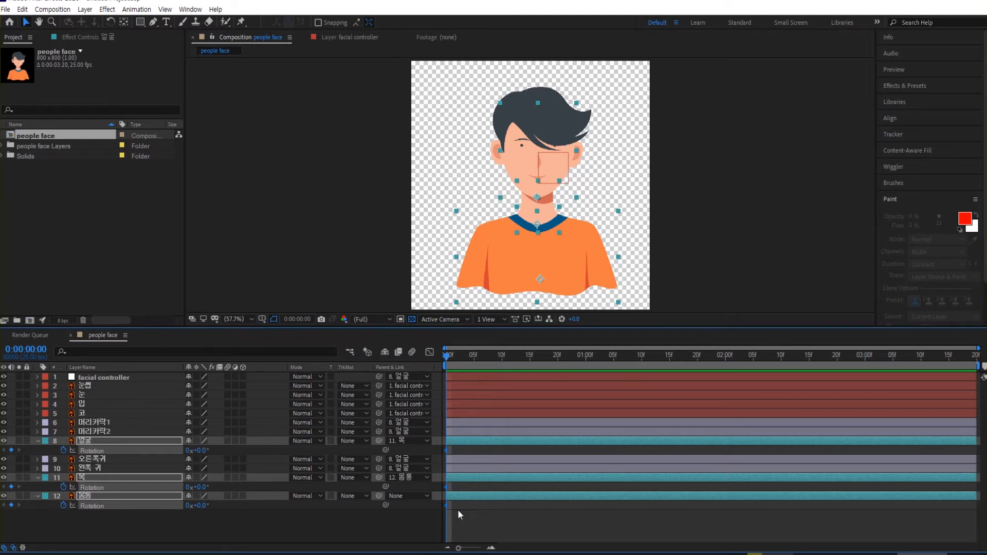
pyautogui.moveTo(529, 359); pyautogui.dragTo(531, 369)
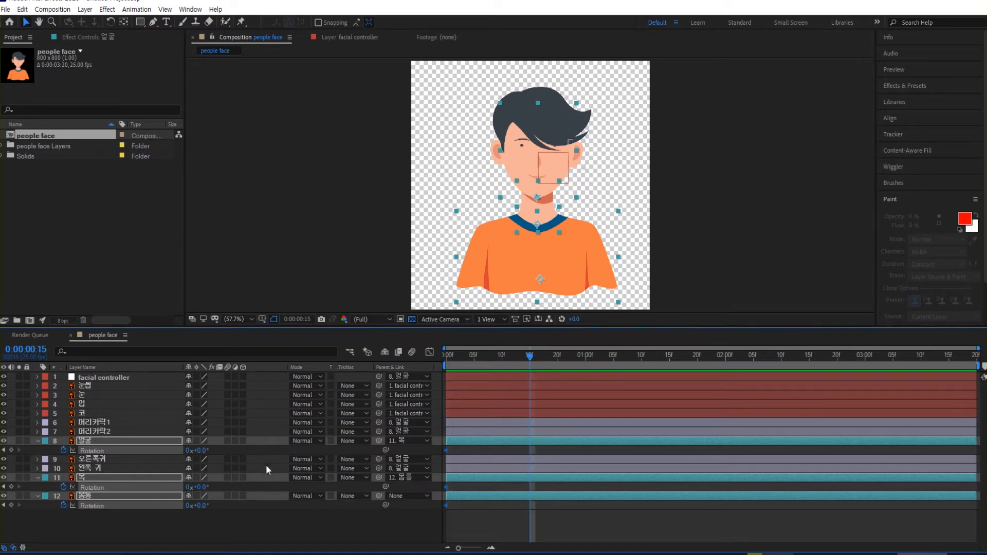
# Step: Set the Rotation of the face, neck and body layers 얼굴, 목 and 몸통 to -3° at 0:00:00:15
pyautogui.moveTo(200, 455)
pyautogui.mouseDown()
pyautogui.moveTo(192, 454)
pyautogui.moveTo(214, 454)
pyautogui.moveTo(199, 455)
pyautogui.moveTo(214, 456)
pyautogui.moveTo(198, 457)
pyautogui.moveTo(210, 464)
pyautogui.mouseUp()
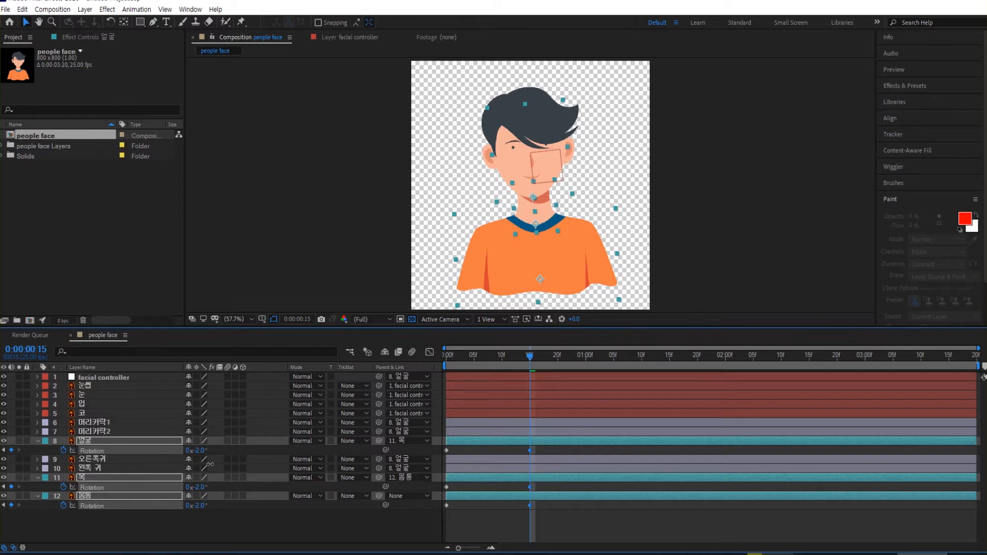
pyautogui.moveTo(210, 464); pyautogui.dragTo(208, 464)
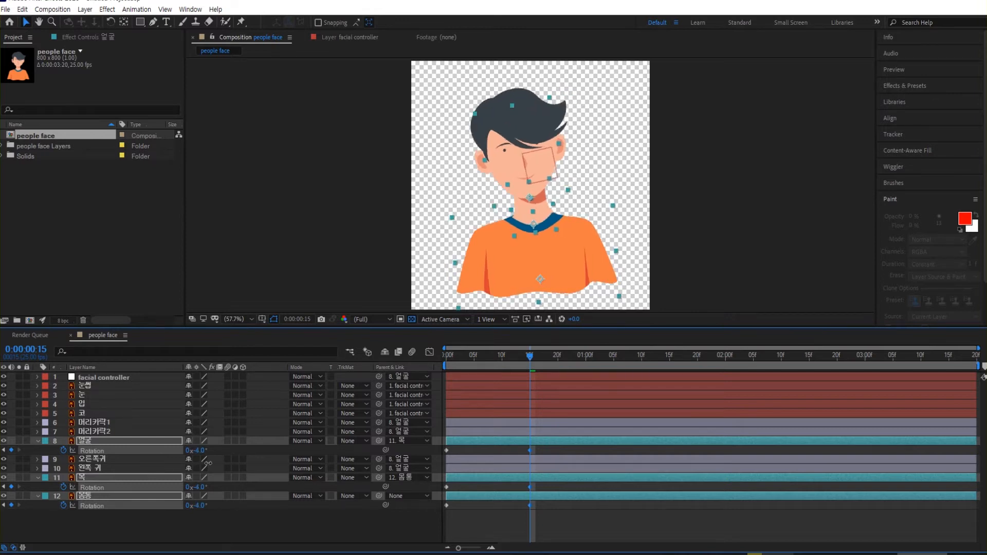
pyautogui.moveTo(209, 463); pyautogui.dragTo(208, 462)
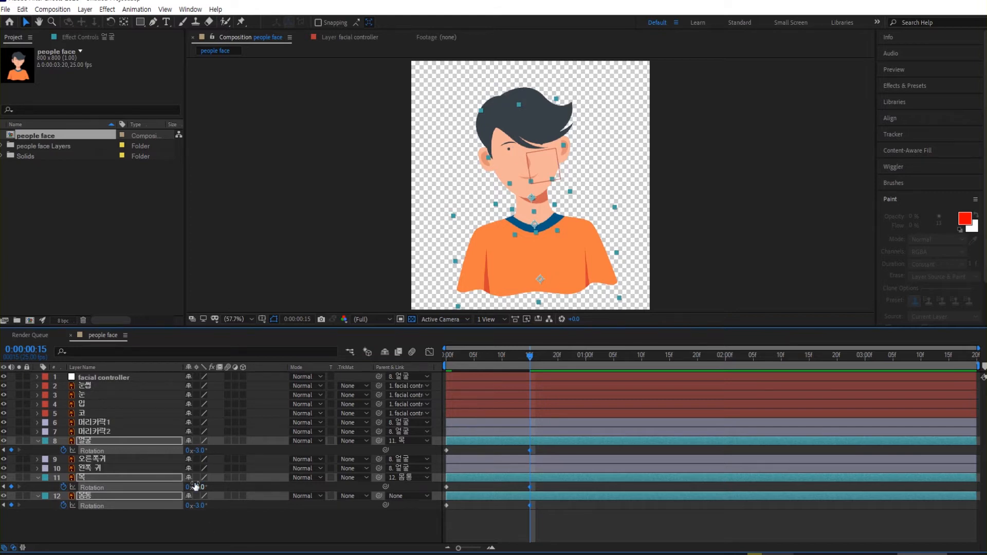
# Step: Hold the -3° tilt by adding Rotation keyframes to 얼굴, 목 and 몸통 at 0:00:01:00
pyautogui.moveTo(496, 354); pyautogui.dragTo(520, 375)
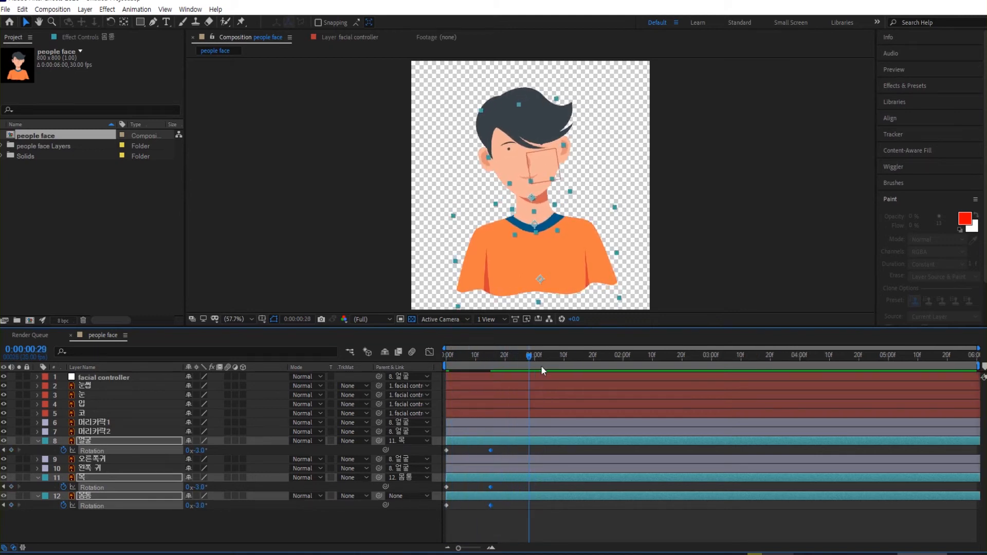
pyautogui.moveTo(541, 366); pyautogui.dragTo(533, 375)
pyautogui.click(11, 449)
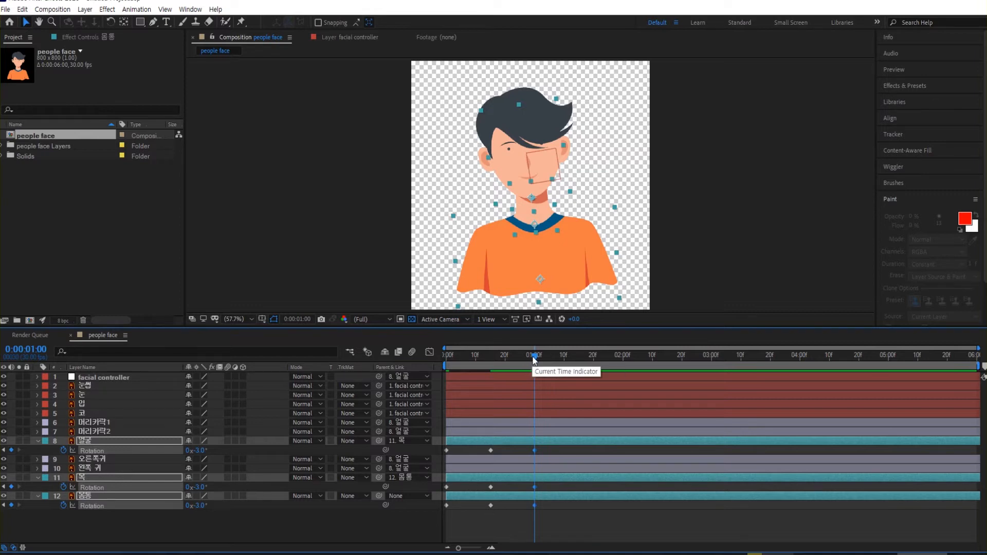
# Step: Set the Rotation of 얼굴, 목 and 몸통 to +3° at 0:00:01:15 and hold it with keyframes at 0:00:02:00
pyautogui.moveTo(535, 358); pyautogui.dragTo(580, 372)
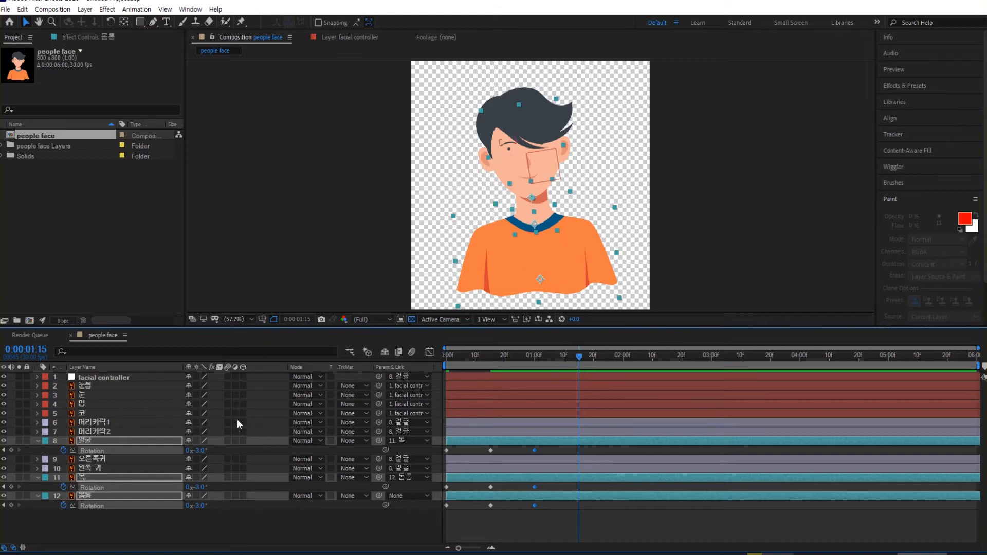
pyautogui.moveTo(202, 452); pyautogui.dragTo(206, 451)
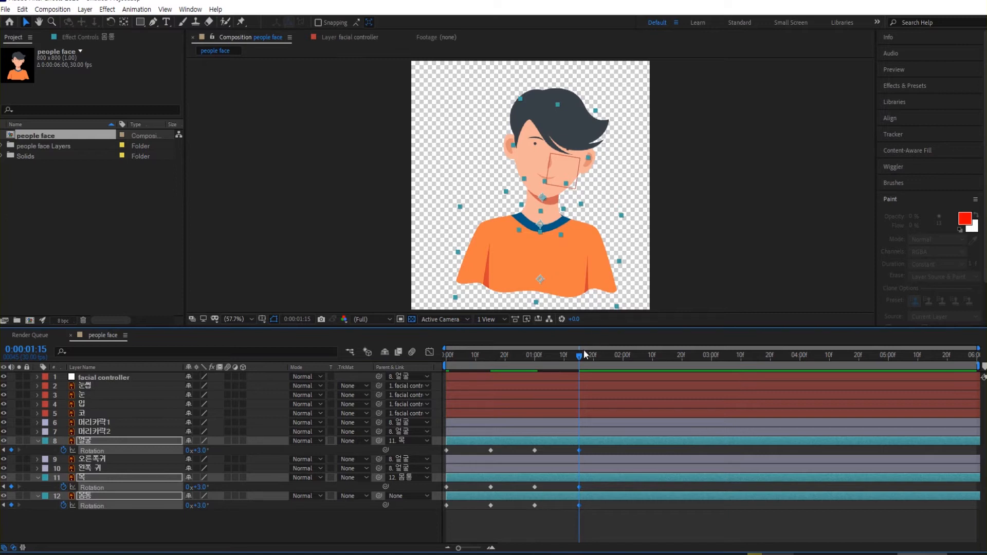
pyautogui.moveTo(578, 358); pyautogui.dragTo(622, 369)
pyautogui.click(11, 450)
# Step: Return the Rotation of 얼굴, 목 and 몸통 to 0° at 0:00:02:15
pyautogui.moveTo(621, 357); pyautogui.dragTo(665, 373)
pyautogui.click(198, 451)
pyautogui.write('0')
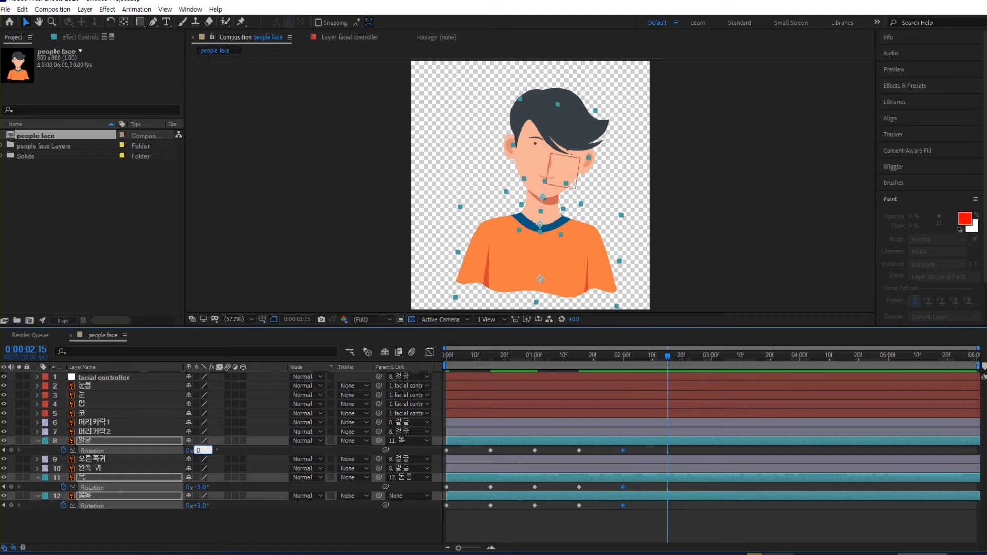
pyautogui.press('Return')
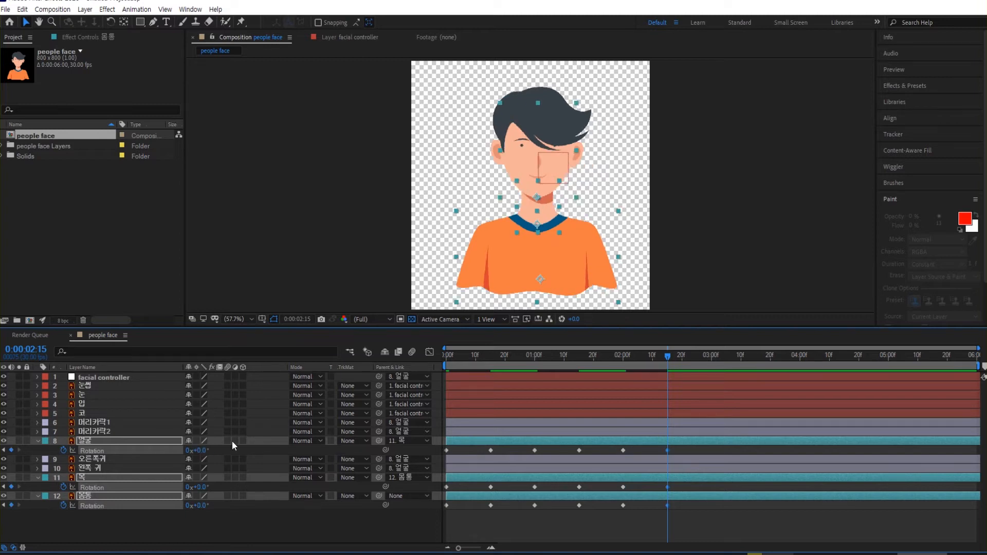
# Step: End the work area at 0:00:02:15 and preview the tilting animation
pyautogui.press('n')
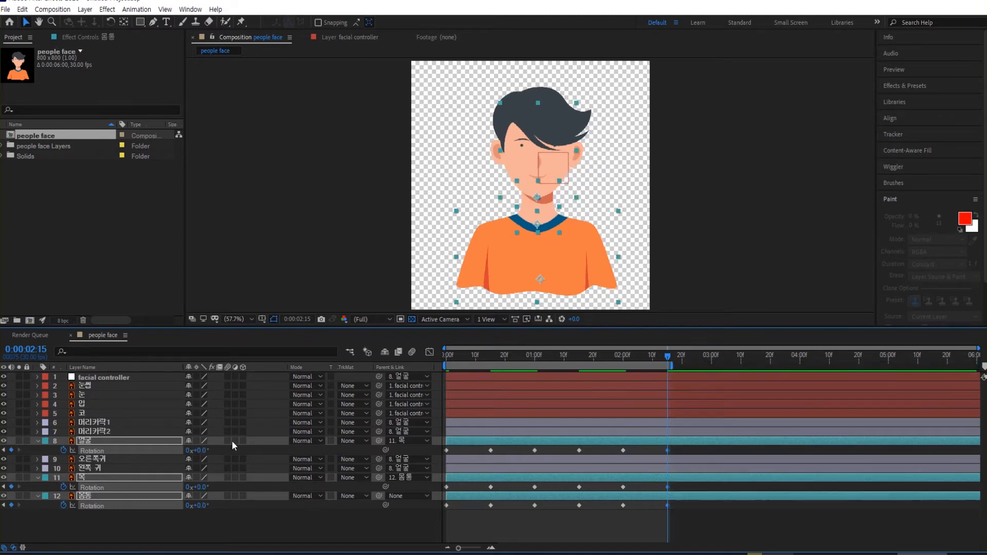
pyautogui.press('space')
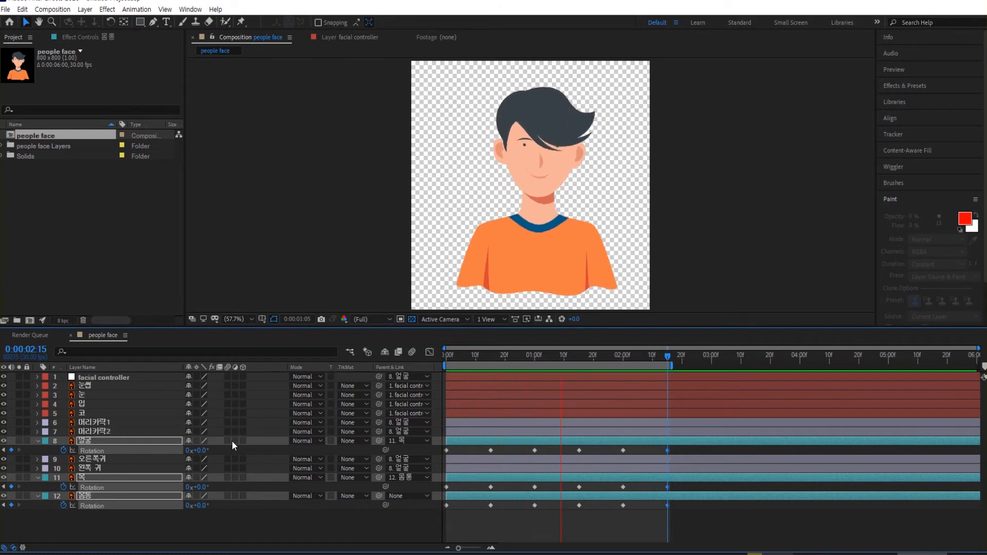
pyautogui.press('space')
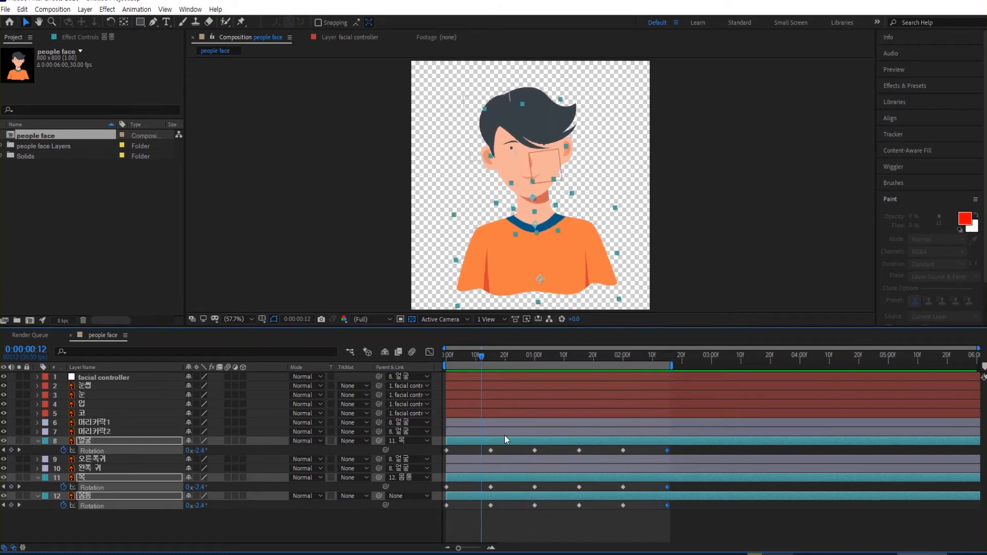
# Step: Apply Easy Ease to all Rotation keyframes of 얼굴, 목 and 몸통 and preview the motion
pyautogui.moveTo(705, 521); pyautogui.dragTo(430, 430)
pyautogui.press('F9')
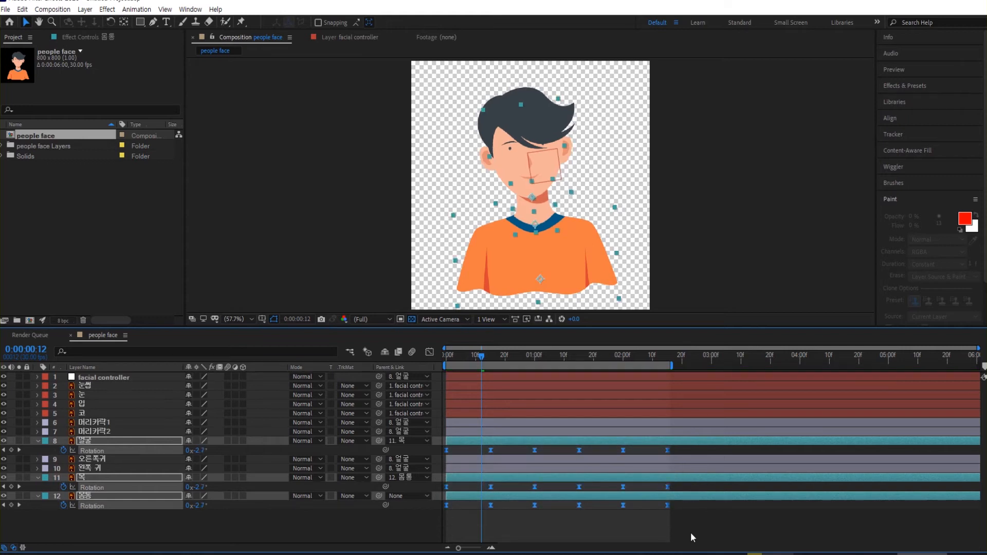
pyautogui.press('space')
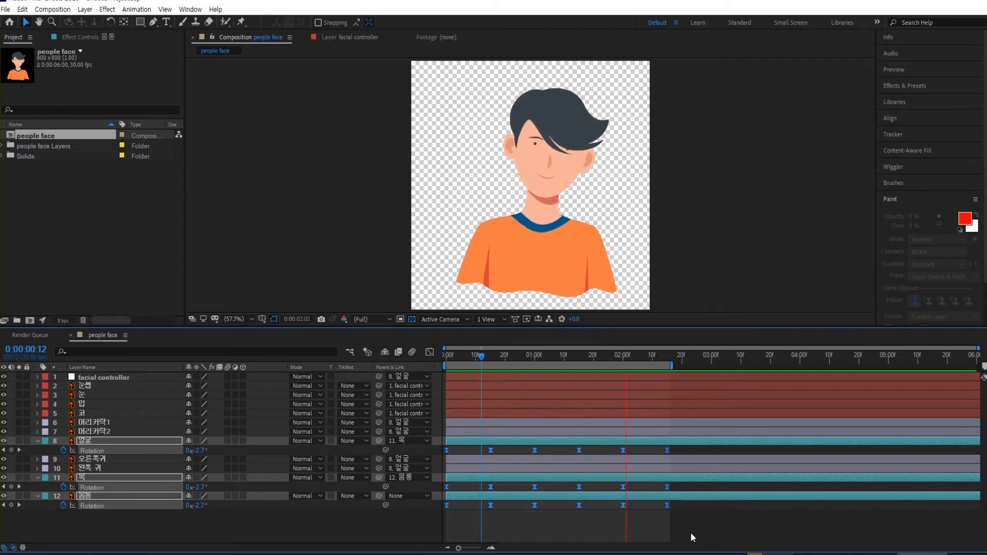
pyautogui.click(484, 357)
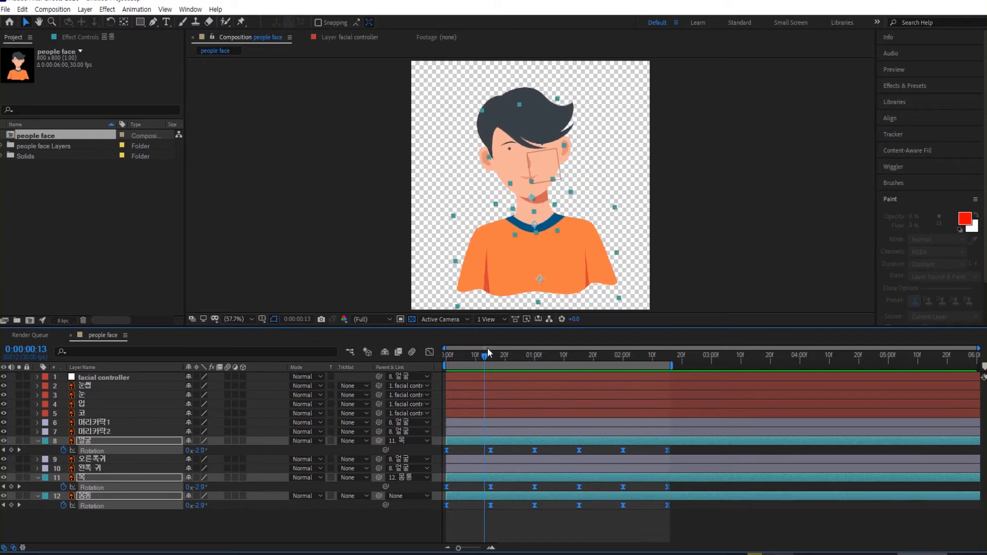
pyautogui.moveTo(484, 360); pyautogui.dragTo(576, 408)
# Step: Import the video person face ani.mp4 from the 6_day folder as footage
pyautogui.click(104, 241)
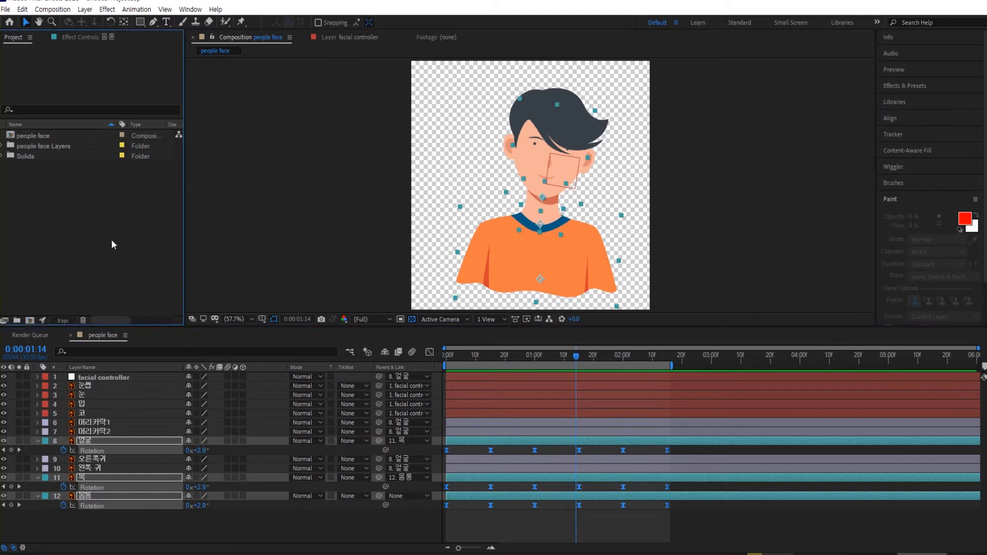
pyautogui.doubleClick(111, 239)
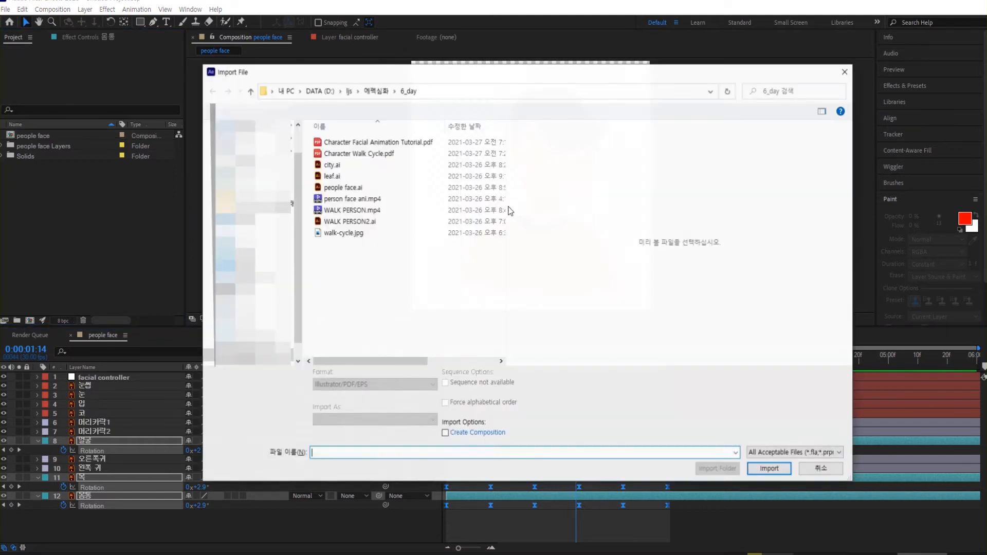
pyautogui.click(374, 205)
pyautogui.click(758, 467)
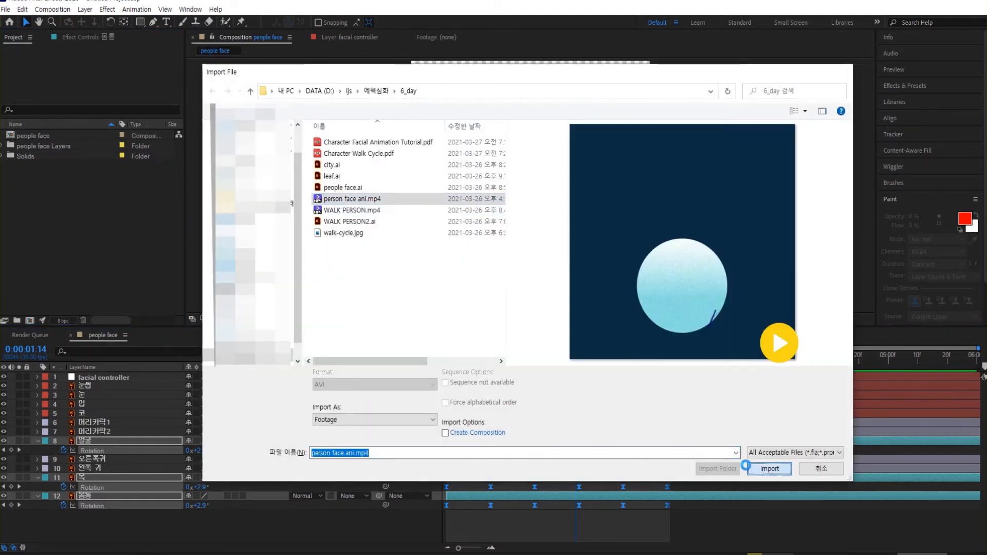
# Step: Play and scrub the person face ani.mp4 footage to study the reference face movement, and return to the people face composition
pyautogui.doubleClick(14, 160)
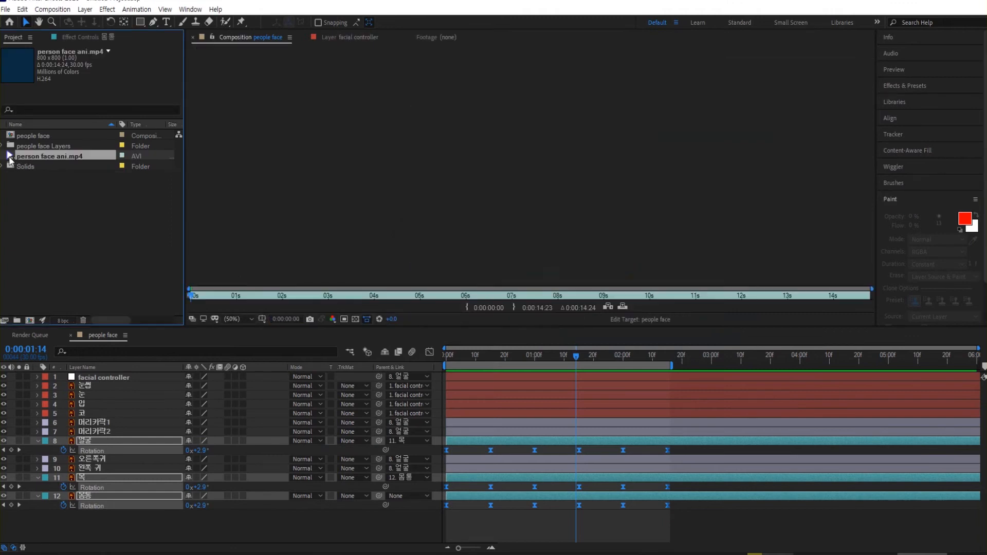
pyautogui.moveTo(193, 297)
pyautogui.mouseDown()
pyautogui.moveTo(214, 299)
pyautogui.moveTo(199, 298)
pyautogui.mouseUp()
pyautogui.press('space')
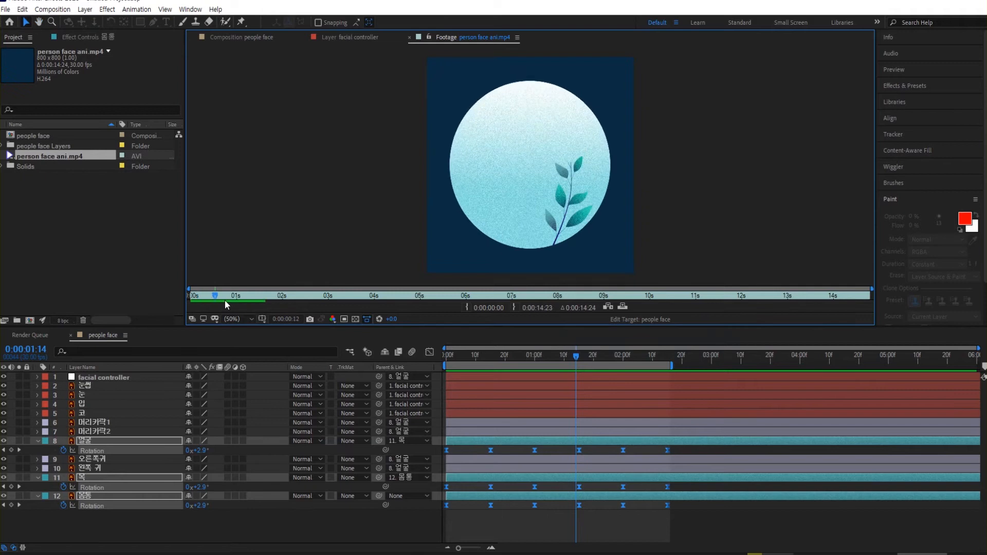
pyautogui.moveTo(251, 299)
pyautogui.mouseDown()
pyautogui.moveTo(226, 298)
pyautogui.moveTo(259, 302)
pyautogui.moveTo(224, 302)
pyautogui.moveTo(250, 304)
pyautogui.mouseUp()
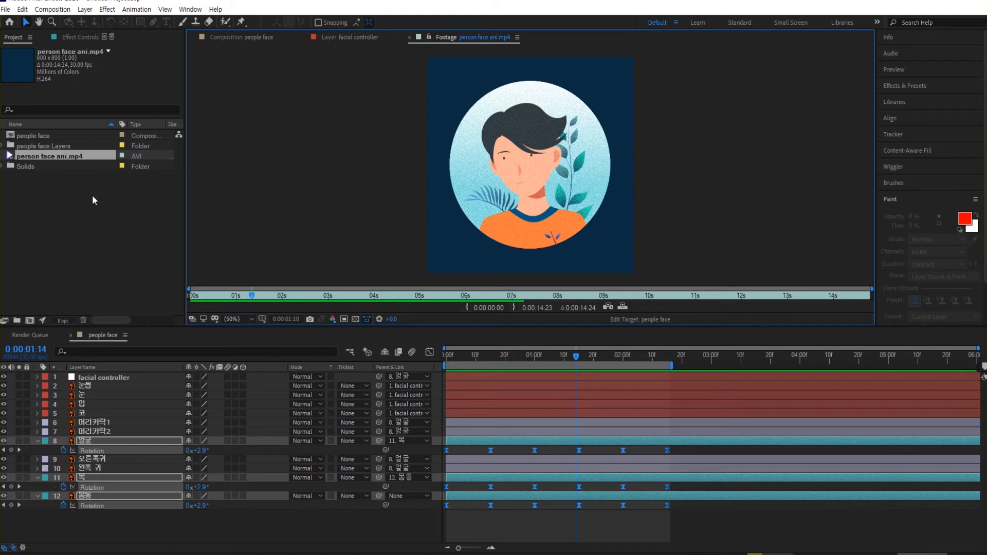
pyautogui.click(82, 244)
pyautogui.click(242, 37)
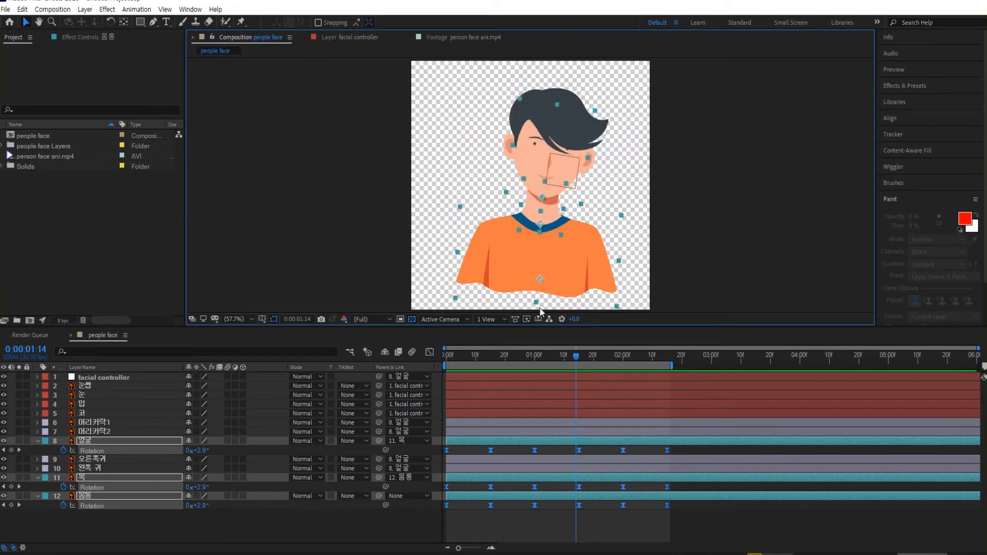
# Step: Reveal the Position property of the facial controller layer with the current time at 0:00:00:15
pyautogui.moveTo(511, 352); pyautogui.dragTo(487, 362)
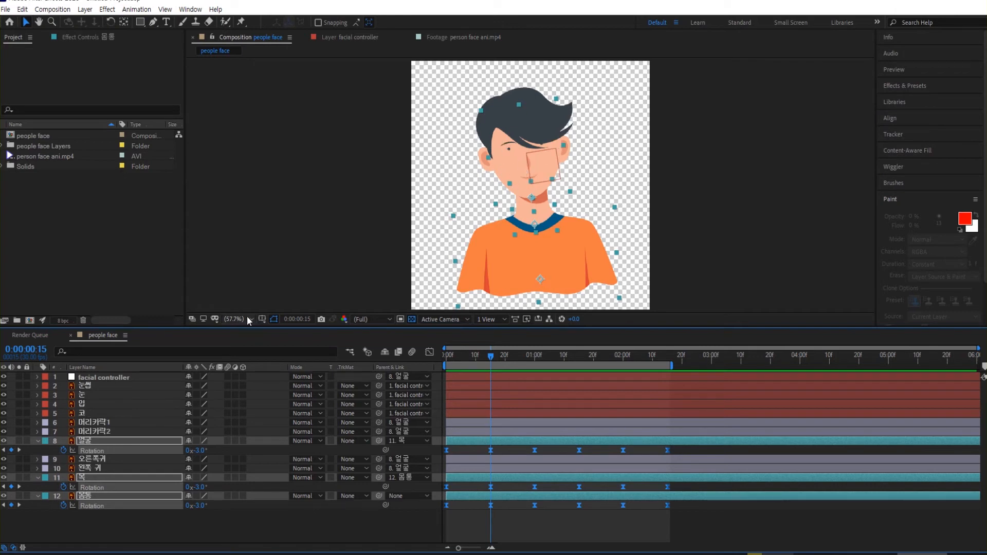
pyautogui.click(121, 378)
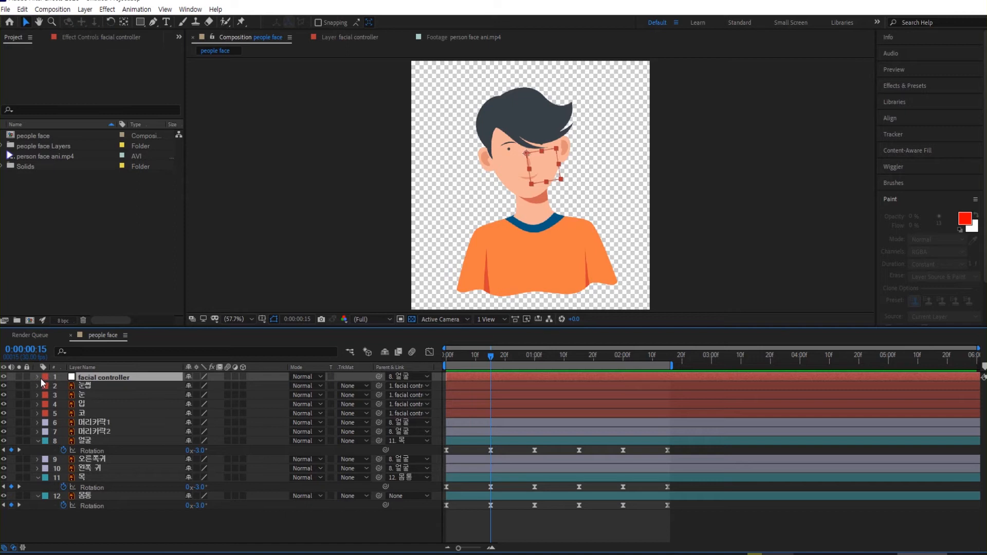
pyautogui.press('p')
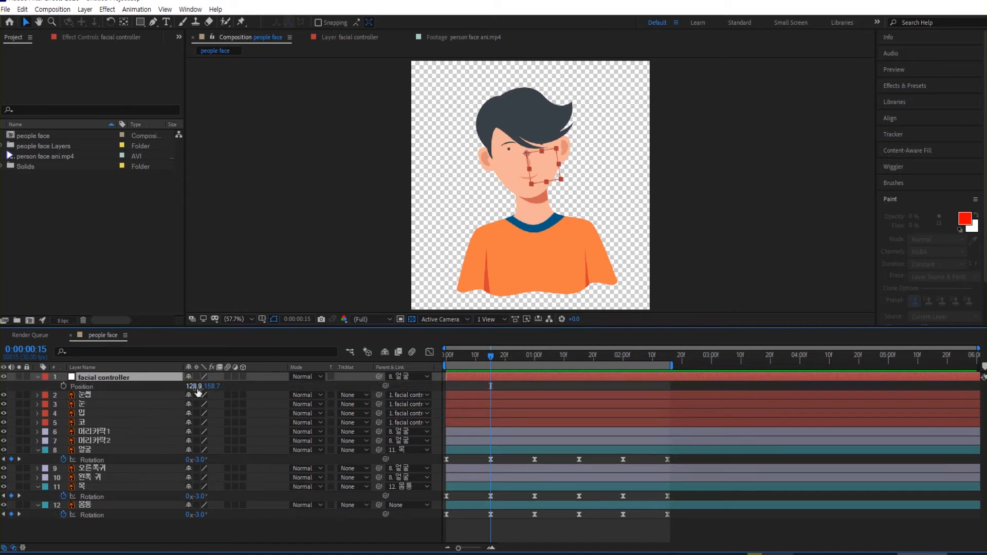
# Step: Try shifting the facial controller's Position to 112.9, 171.7 at 0:00:00:15, and undo the change
pyautogui.moveTo(194, 387); pyautogui.dragTo(216, 389)
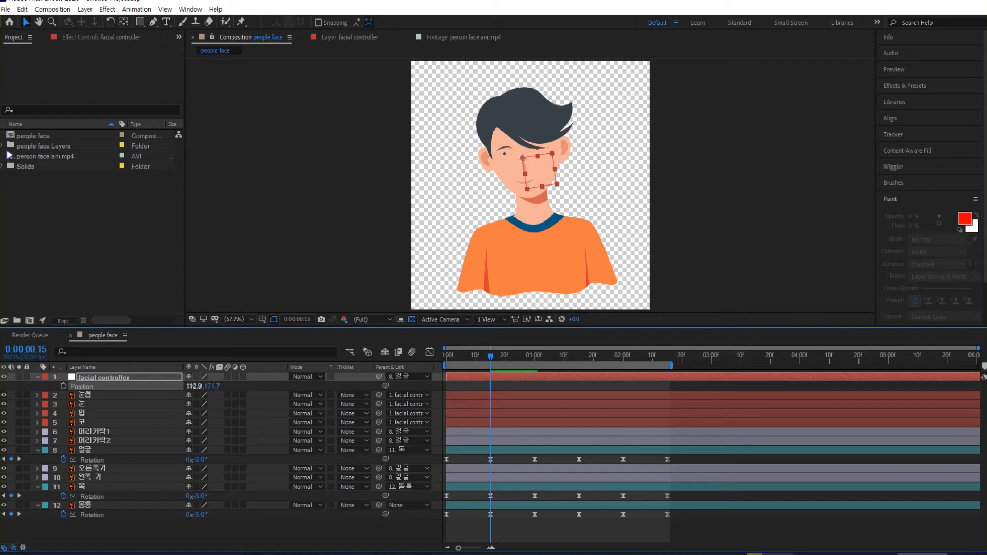
pyautogui.moveTo(188, 386); pyautogui.dragTo(191, 388)
pyautogui.press('Right')
pyautogui.press('Right')
pyautogui.press('Right')
pyautogui.press('Right')
pyautogui.press('Right')
pyautogui.press('Up')
pyautogui.press('Up')
pyautogui.press('Up')
pyautogui.press('Up')
pyautogui.press('Up')
pyautogui.press('Up')
pyautogui.press('Up')
pyautogui.press('Up')
pyautogui.press('Up')
pyautogui.press('Up')
pyautogui.press('Up')
pyautogui.press('Up')
pyautogui.press('Up')
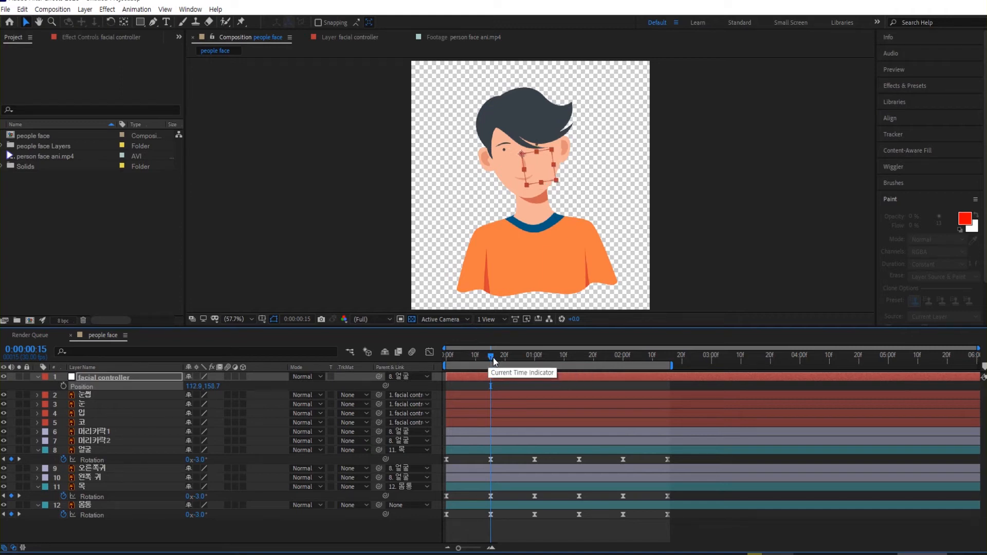
pyautogui.press('Right')
pyautogui.press('Right')
pyautogui.press('Right')
pyautogui.press('Right')
pyautogui.press('Right')
pyautogui.press('Right')
pyautogui.press('Right')
pyautogui.press('Right')
pyautogui.press('Right')
pyautogui.press('Right')
pyautogui.press('Right')
pyautogui.press('Right')
pyautogui.press('Right')
pyautogui.press('Right')
pyautogui.press('Right')
pyautogui.press('Right')
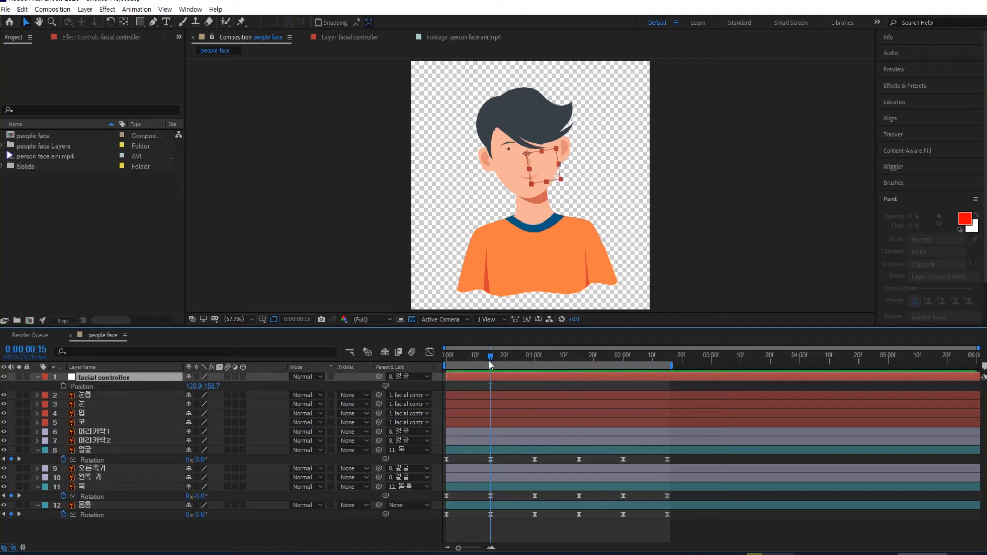
# Step: Keyframe the facial controller's Position at 0:00:00:00 and set it to 103.9, 172.7 at 0:00:00:15
pyautogui.moveTo(486, 358); pyautogui.dragTo(409, 360)
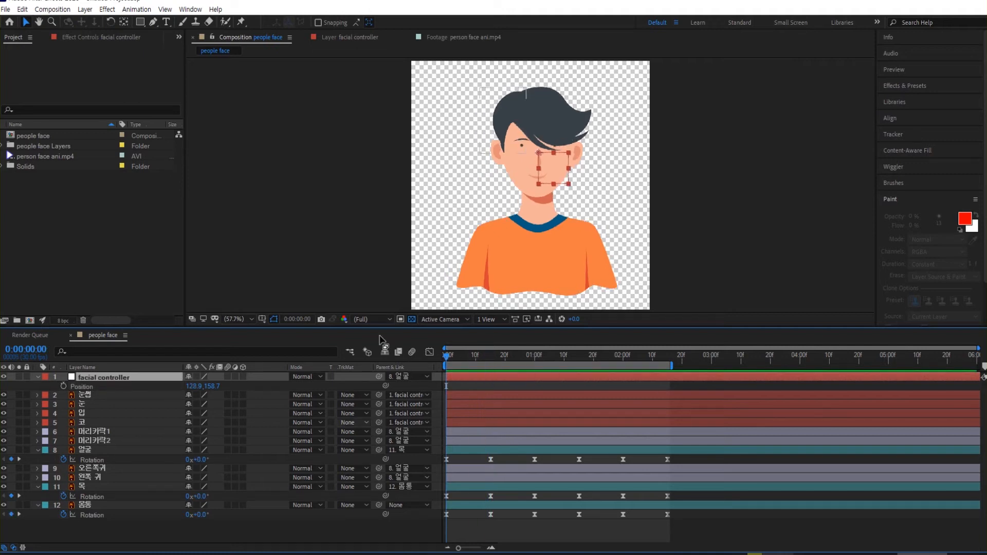
pyautogui.click(62, 386)
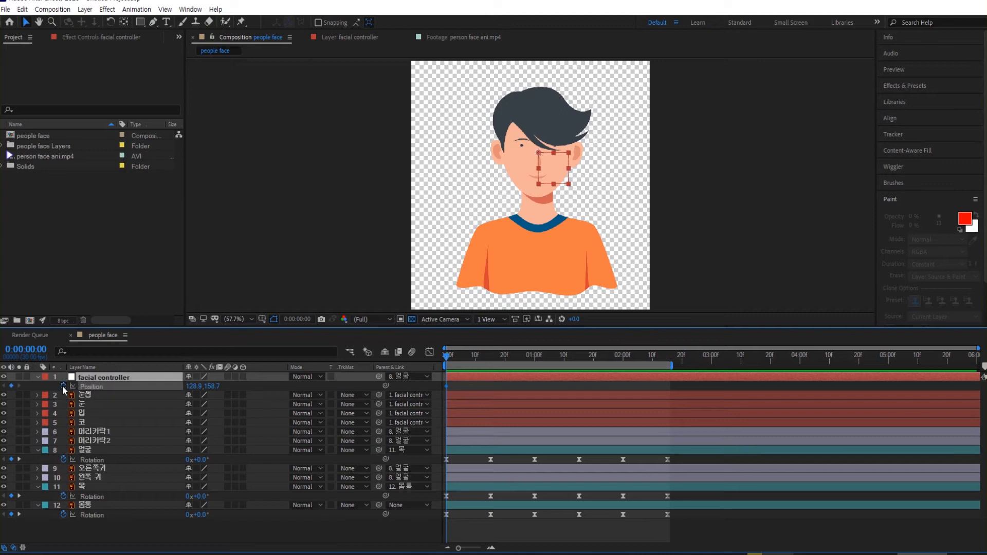
pyautogui.click(490, 358)
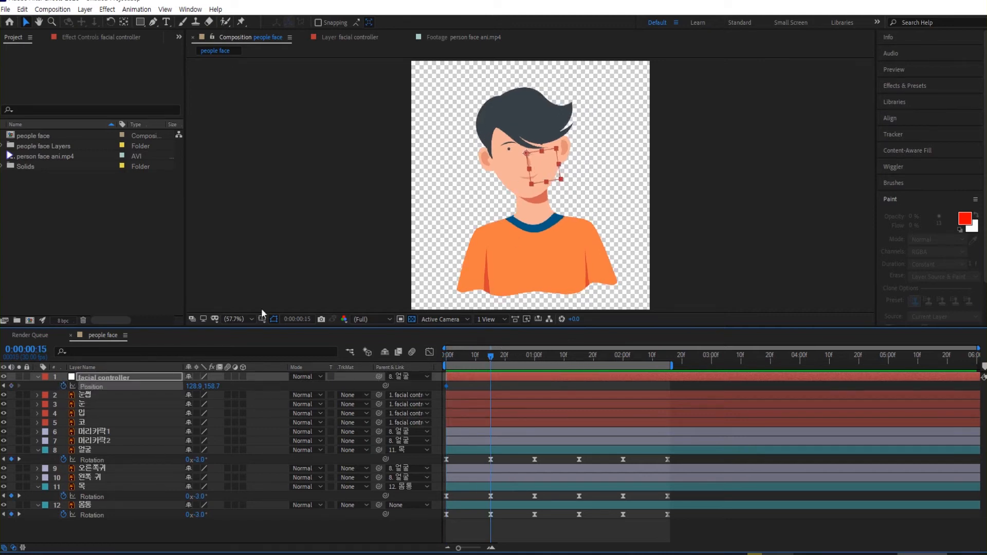
pyautogui.moveTo(195, 386)
pyautogui.mouseDown()
pyautogui.moveTo(182, 385)
pyautogui.moveTo(217, 386)
pyautogui.moveTo(200, 386)
pyautogui.mouseUp()
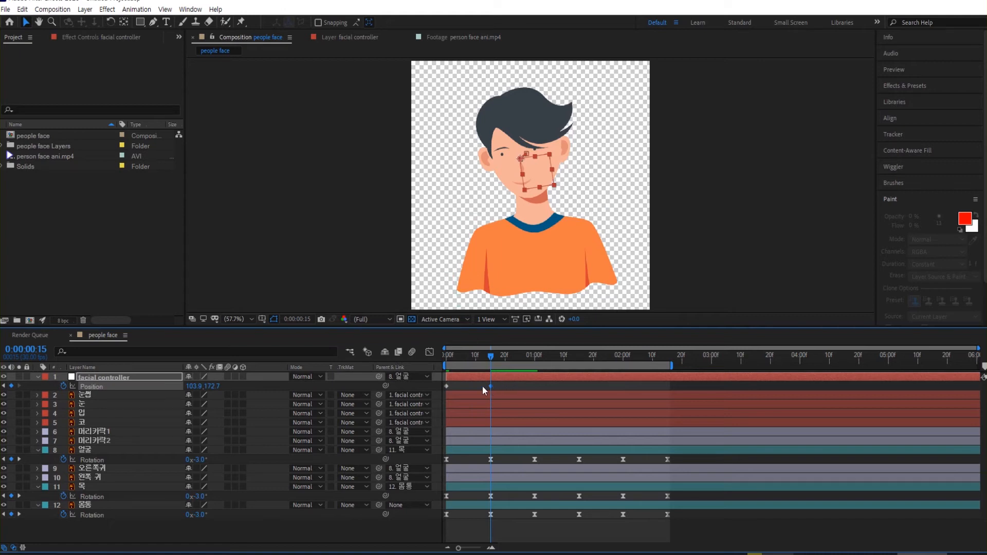
pyautogui.moveTo(488, 357)
pyautogui.mouseDown()
pyautogui.moveTo(418, 360)
pyautogui.moveTo(495, 363)
pyautogui.moveTo(430, 361)
pyautogui.moveTo(489, 368)
pyautogui.moveTo(477, 371)
pyautogui.moveTo(463, 366)
pyautogui.moveTo(501, 364)
pyautogui.moveTo(427, 369)
pyautogui.moveTo(488, 366)
pyautogui.mouseUp()
# Step: Reveal Position on both ear layers, 오른쪽귀 and 왼쪽 귀, and start Position keyframes for them at 0:00:00:00
pyautogui.moveTo(486, 355); pyautogui.dragTo(424, 354)
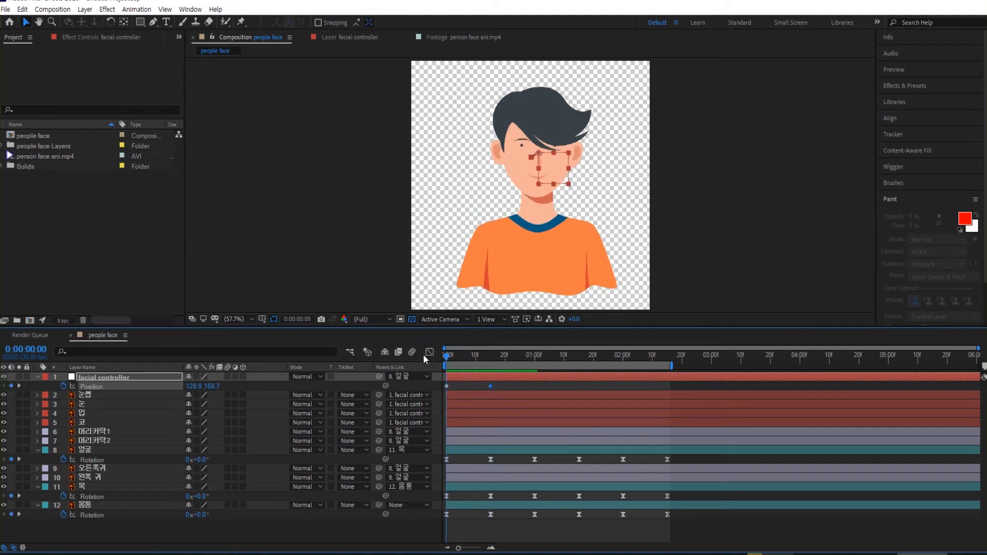
pyautogui.click(94, 477)
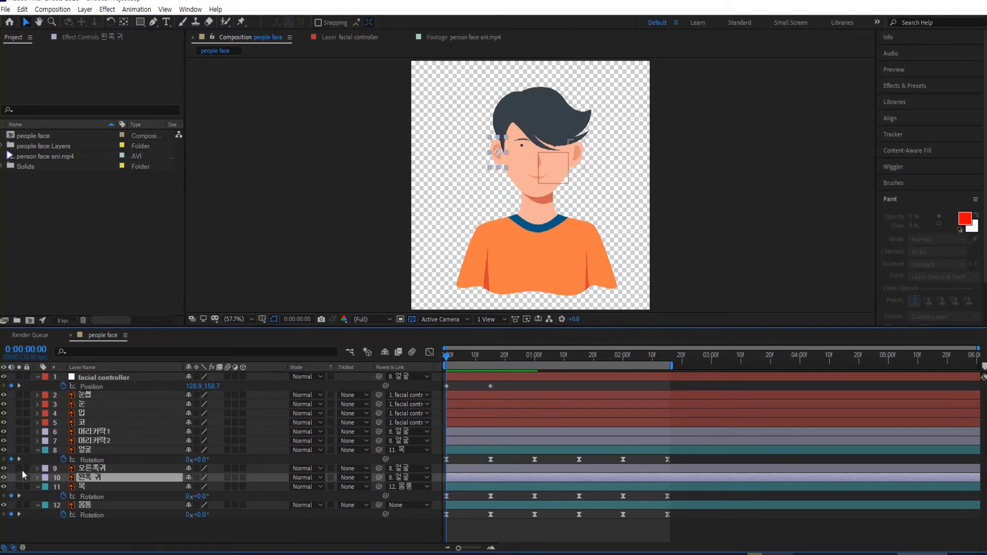
pyautogui.keyDown('shift'); pyautogui.click(103, 470); pyautogui.keyUp('shift')
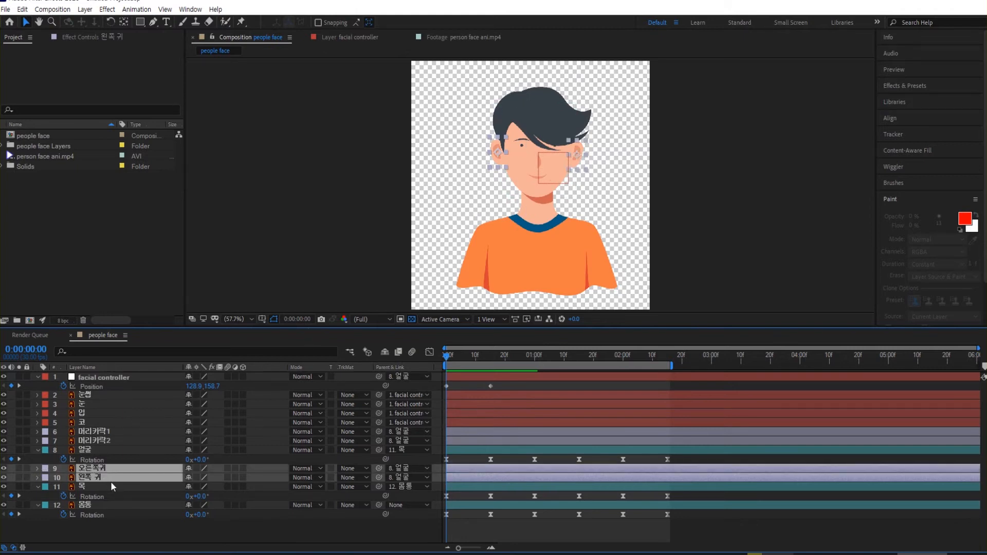
pyautogui.press('p')
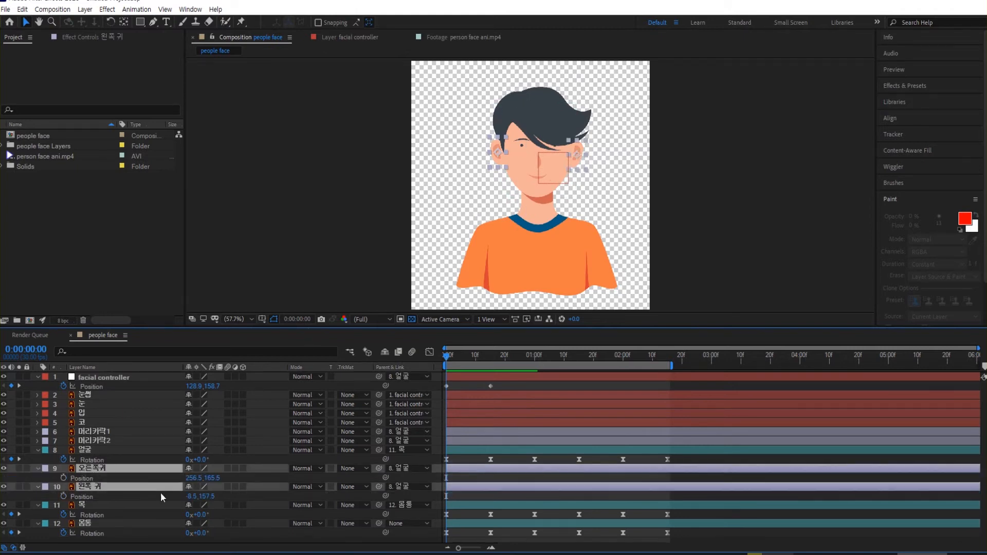
pyautogui.click(63, 478)
pyautogui.click(63, 496)
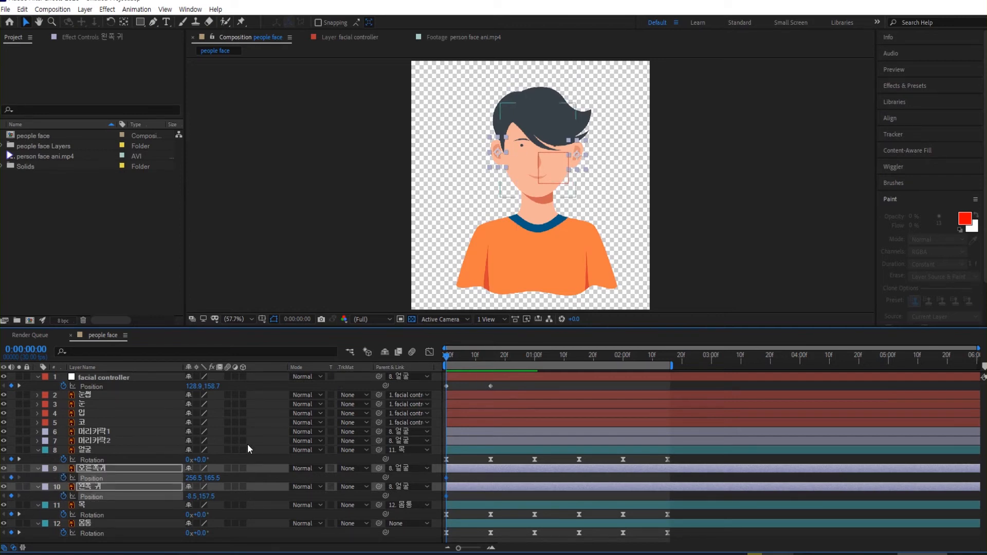
# Step: At 0:00:00:15, set the Position of 왼쪽 귀 to 12.5, 169.5 and of 오른쪽귀 to 256.5, 154.5
pyautogui.click(486, 359)
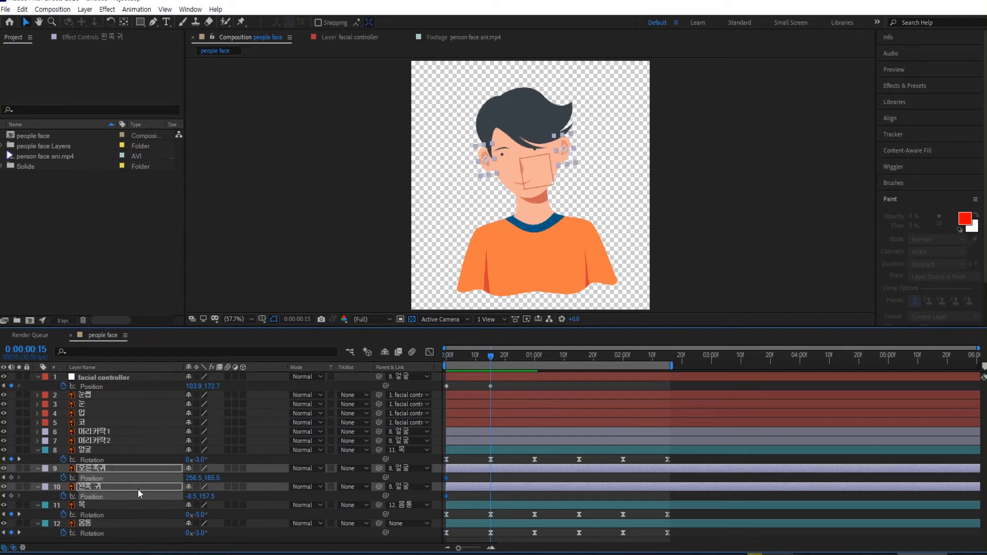
pyautogui.click(279, 269)
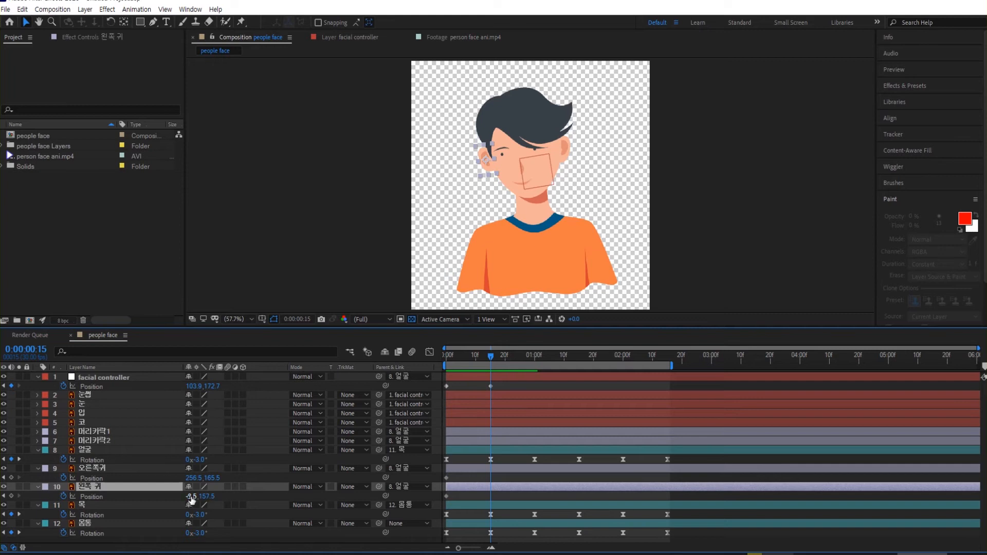
pyautogui.moveTo(190, 496); pyautogui.dragTo(198, 497)
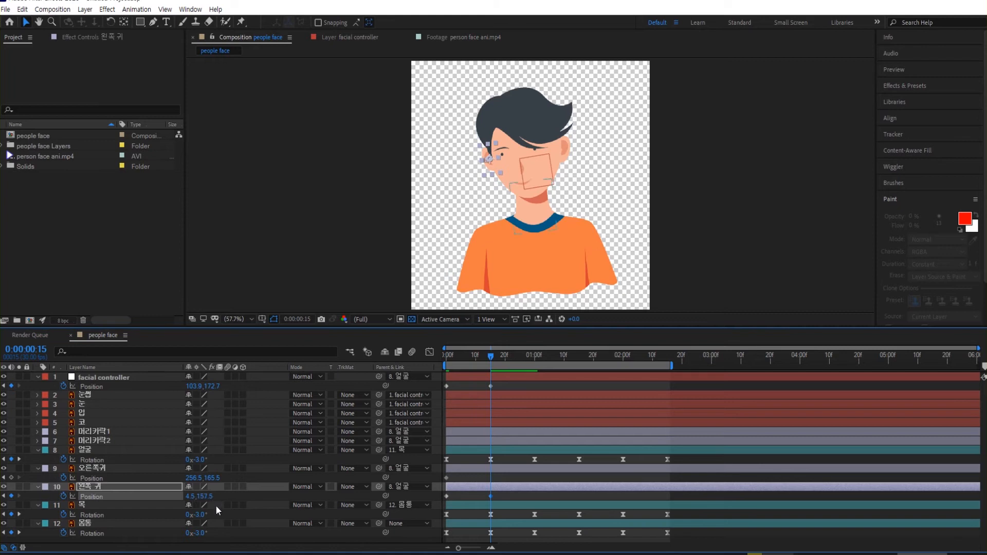
pyautogui.moveTo(205, 496); pyautogui.dragTo(210, 497)
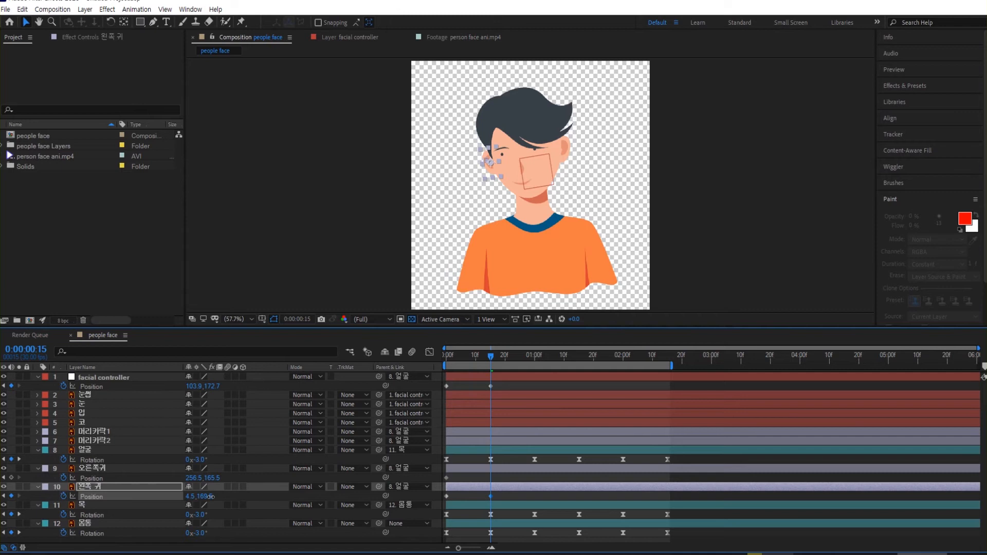
pyautogui.moveTo(191, 497); pyautogui.dragTo(194, 497)
pyautogui.moveTo(213, 479); pyautogui.dragTo(206, 478)
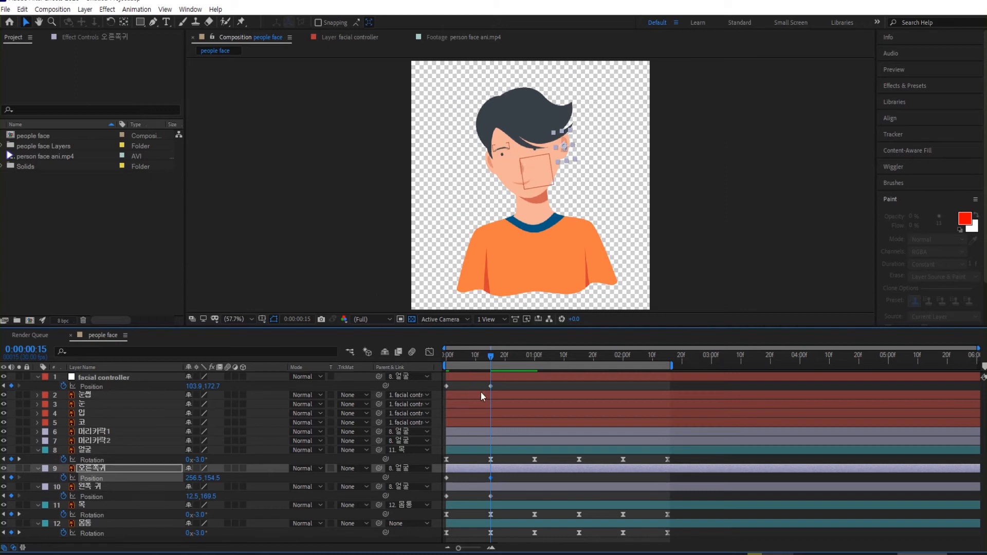
# Step: Reveal the Position property of the front hair layer 머리카락1 and start keyframing it at 0:00:00:00
pyautogui.moveTo(479, 356); pyautogui.dragTo(446, 338)
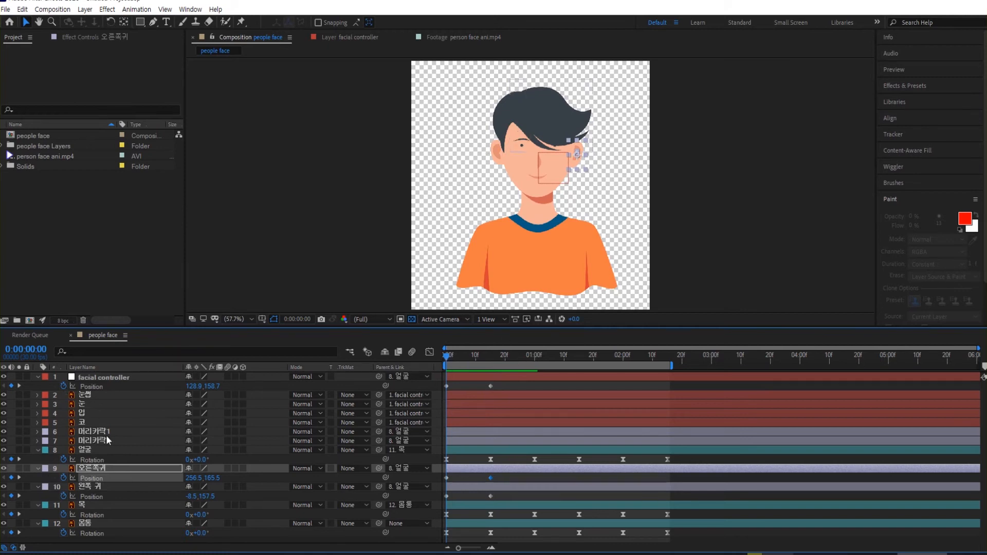
pyautogui.click(98, 440)
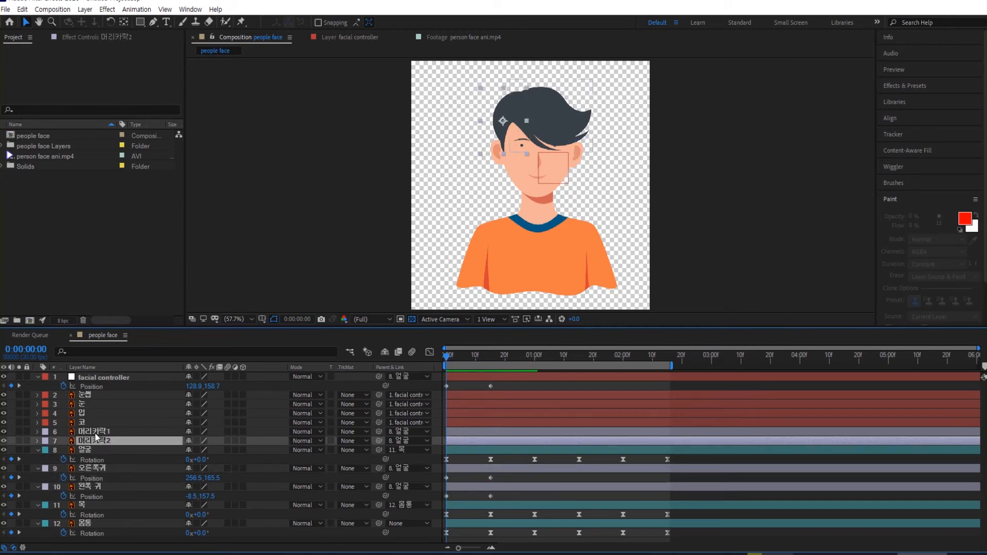
pyautogui.click(98, 433)
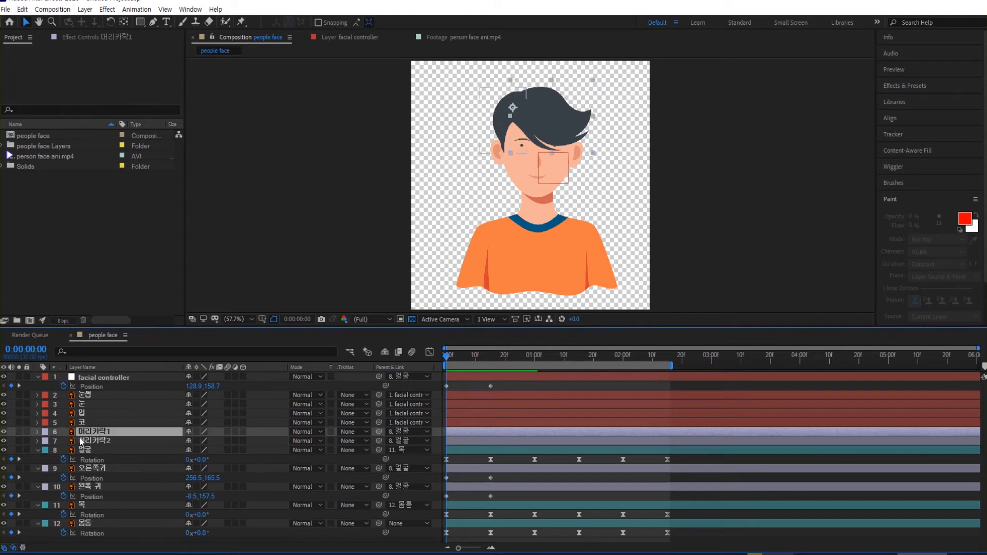
pyautogui.press('p')
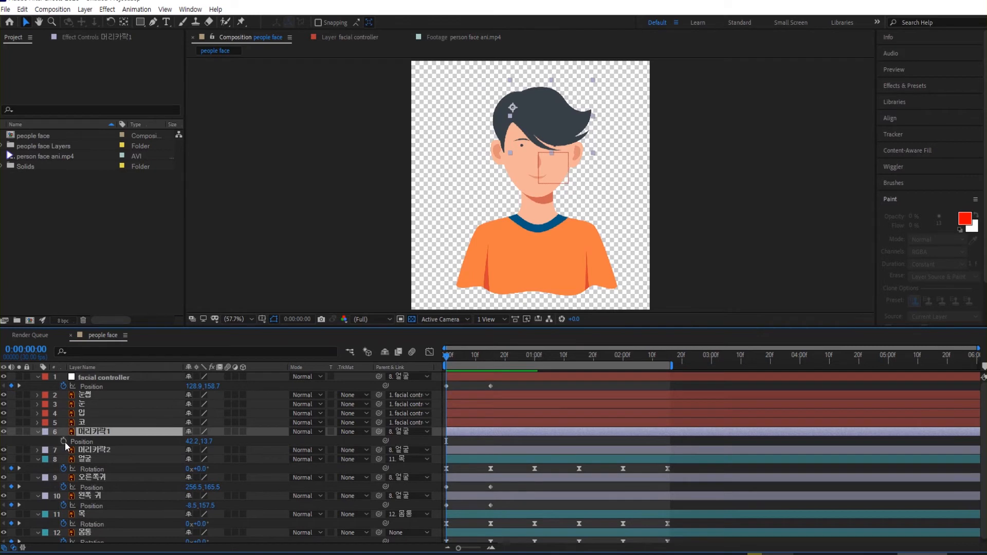
pyautogui.click(63, 441)
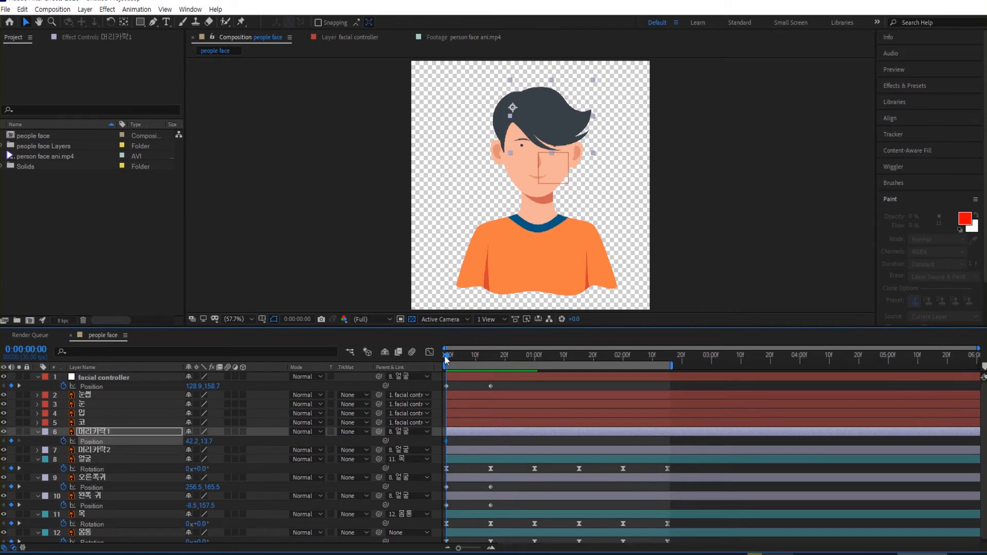
# Step: Set the Position of 머리카락1 to 42.2, 12.7 at 0:00:00:15
pyautogui.moveTo(446, 359); pyautogui.dragTo(491, 361)
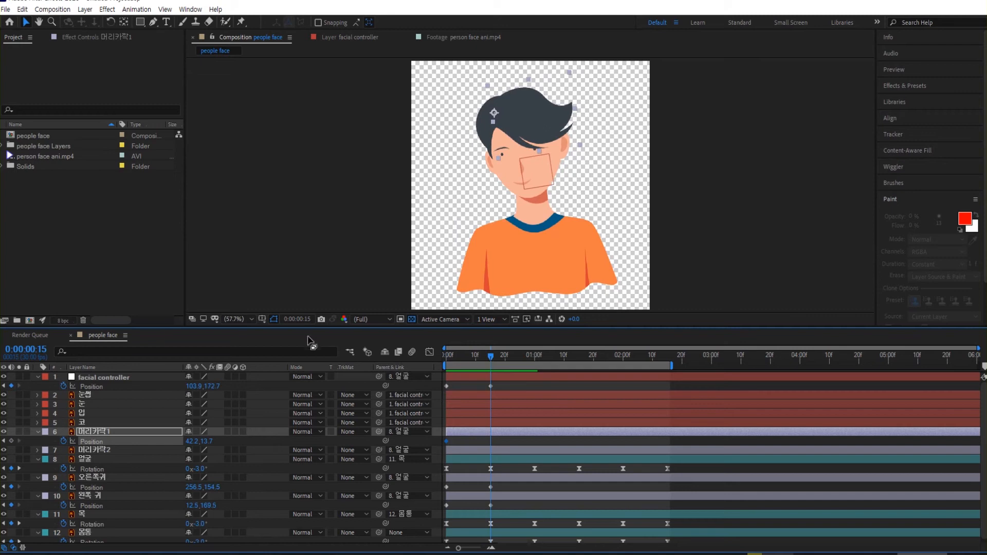
pyautogui.moveTo(191, 441); pyautogui.dragTo(189, 441)
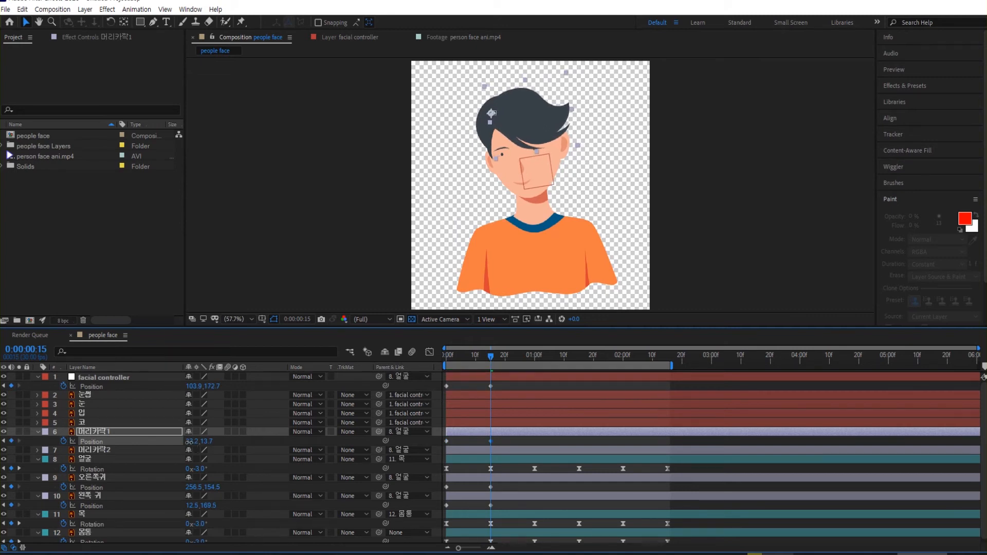
pyautogui.moveTo(206, 441); pyautogui.dragTo(204, 441)
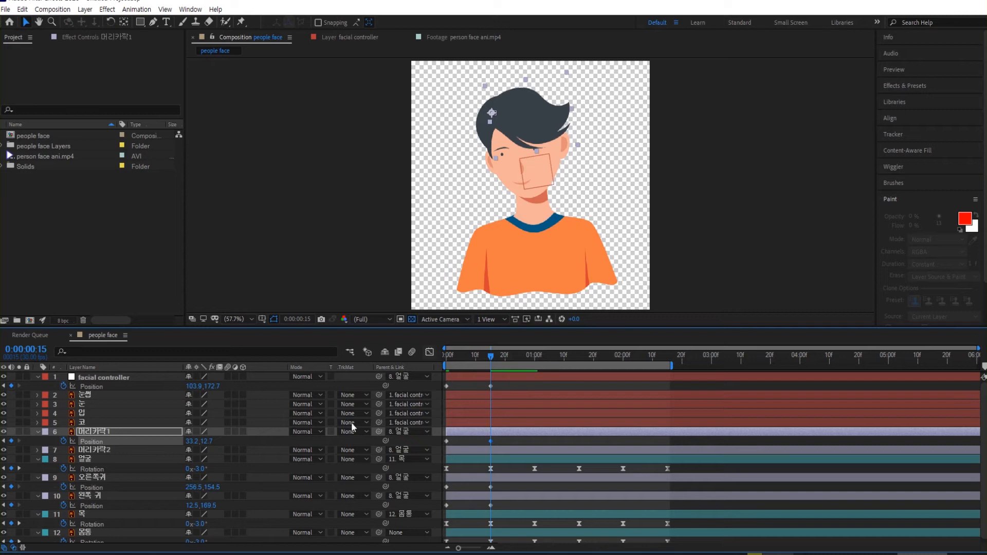
pyautogui.moveTo(190, 441); pyautogui.dragTo(192, 441)
# Step: Apply Easy Ease to the Position keyframes of the facial controller, 머리카락1 and both ears, and preview the head movement
pyautogui.moveTo(461, 357); pyautogui.dragTo(435, 516)
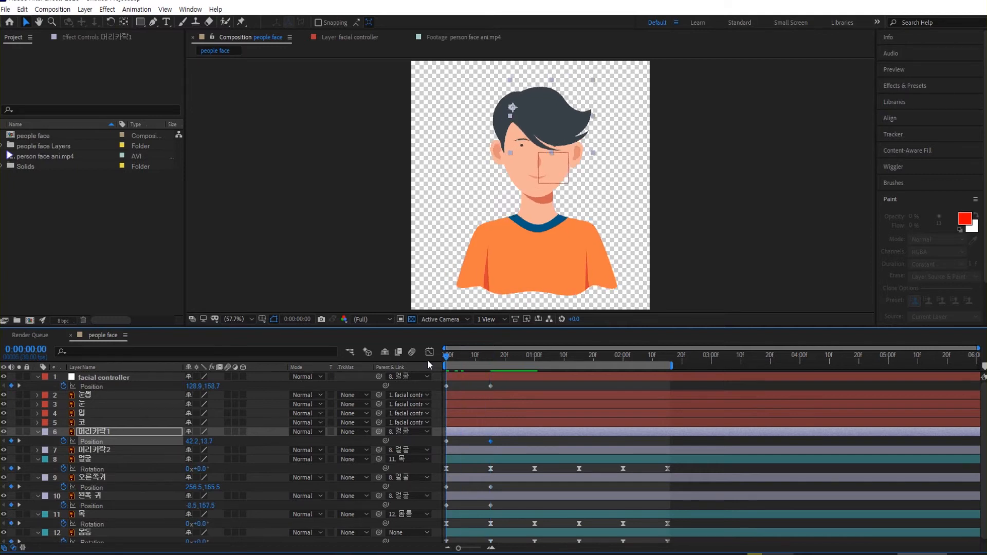
pyautogui.press('Home')
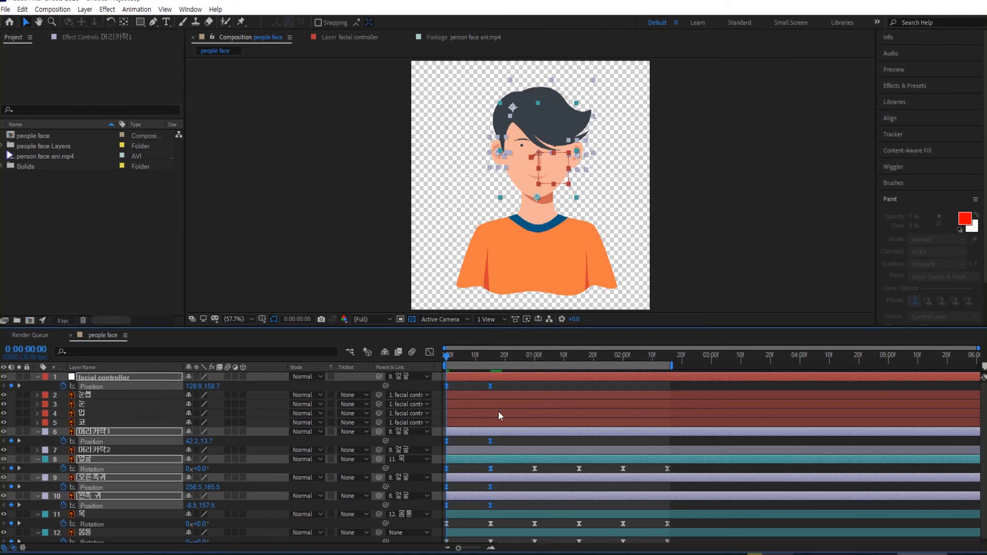
pyautogui.moveTo(449, 357); pyautogui.dragTo(498, 355)
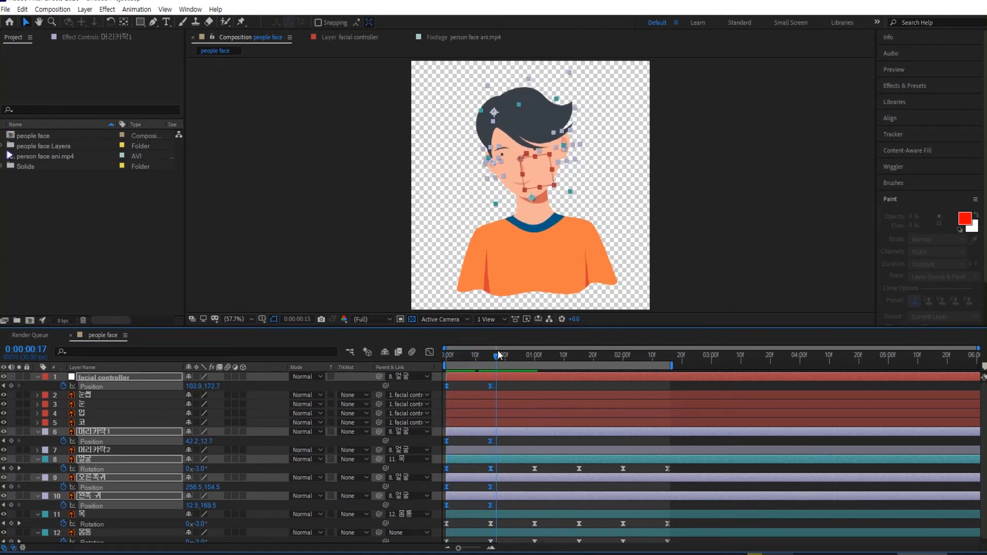
pyautogui.press('space')
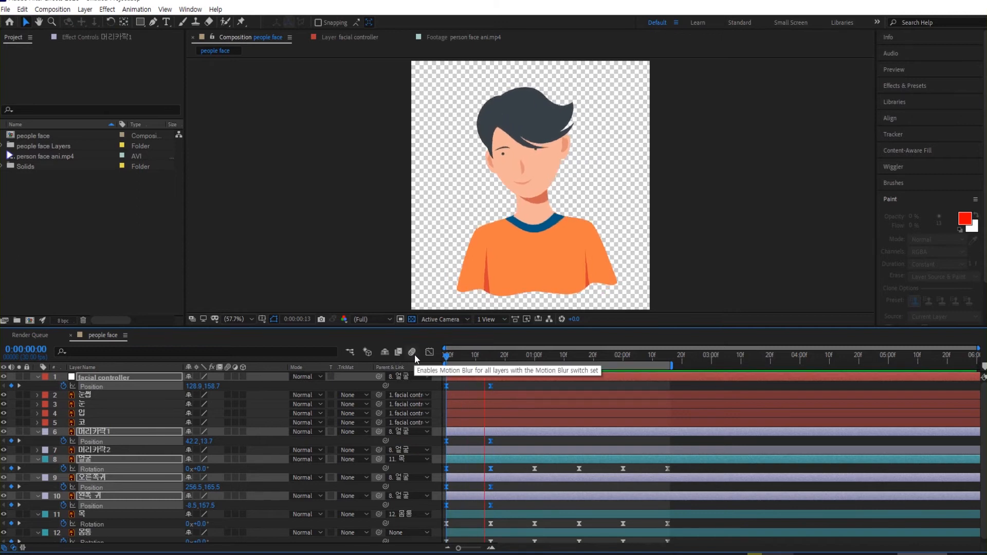
pyautogui.press('space')
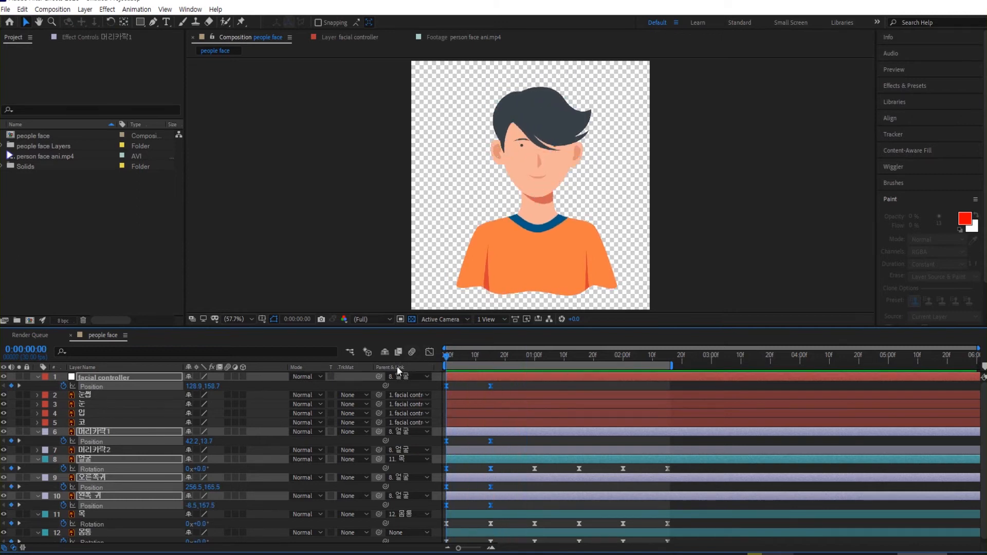
pyautogui.press('space')
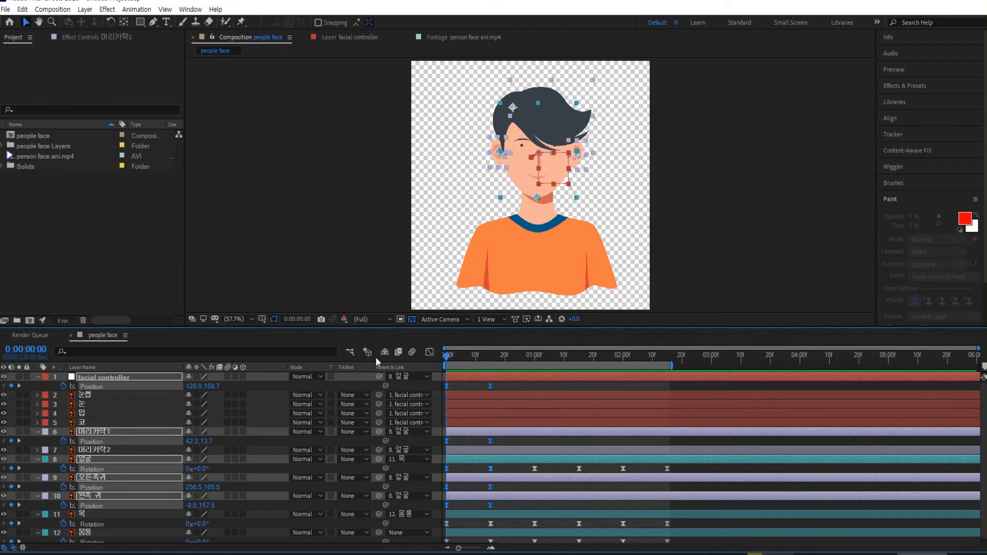
pyautogui.press('space')
pyautogui.click(535, 355)
pyautogui.press('space')
# Step: Add hold-pose Position keyframes at 0:00:01:00 for the facial controller, 머리카락1, 오른쪽귀 and 왼쪽 귀 without changing their values
pyautogui.moveTo(468, 357); pyautogui.dragTo(532, 367)
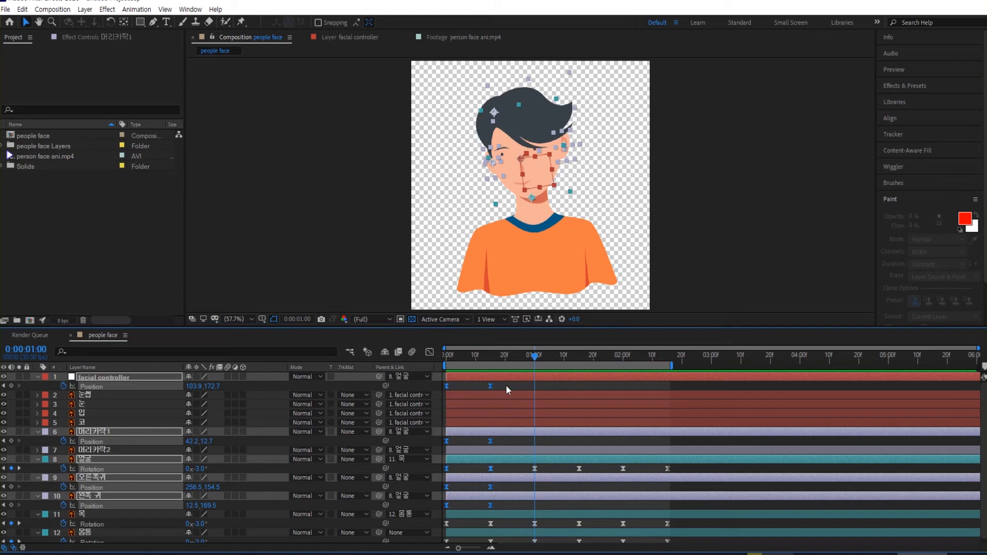
pyautogui.click(482, 388)
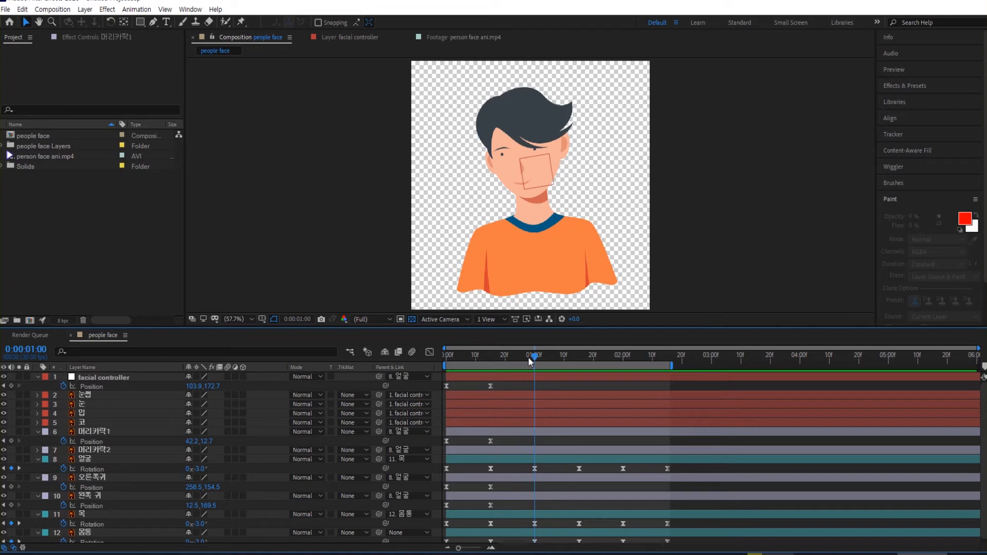
pyautogui.click(11, 386)
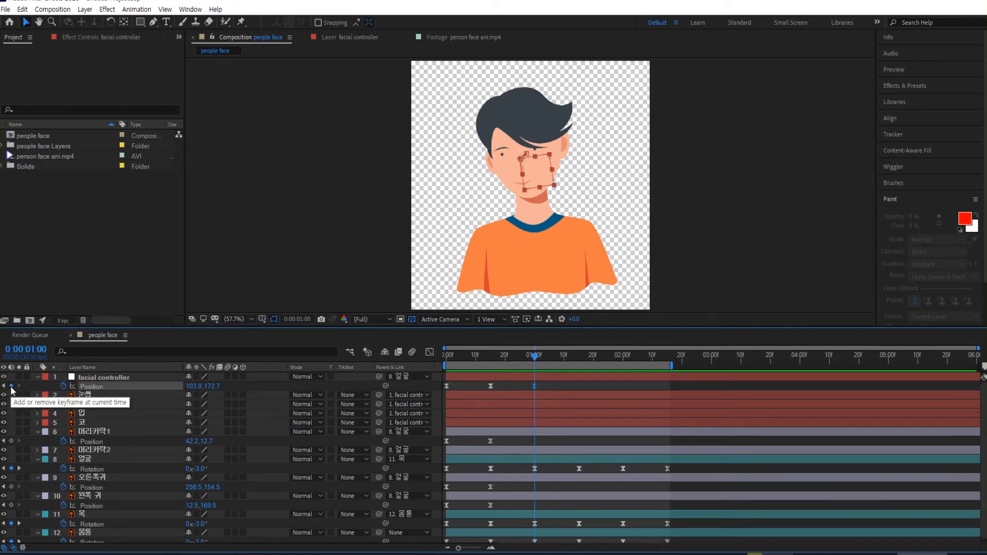
pyautogui.click(12, 441)
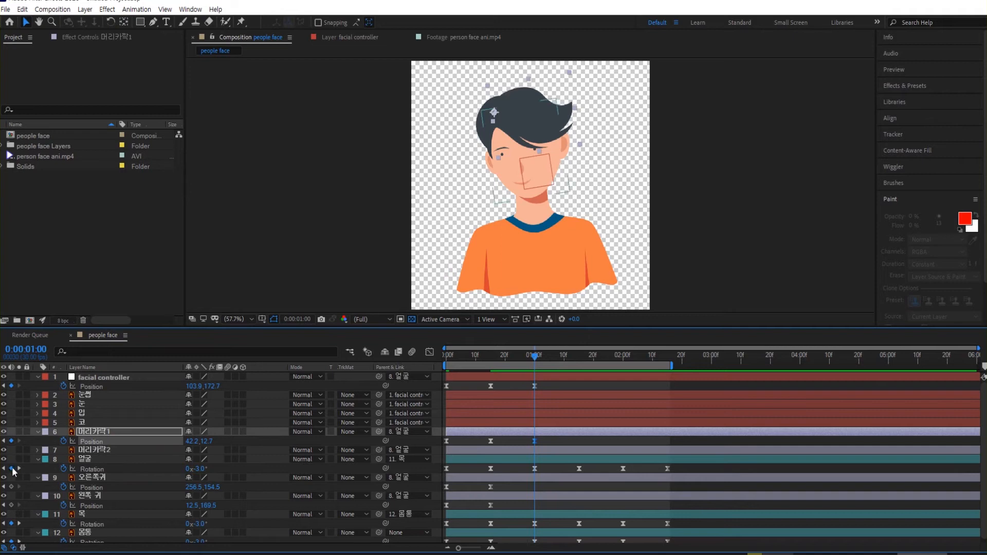
pyautogui.click(11, 486)
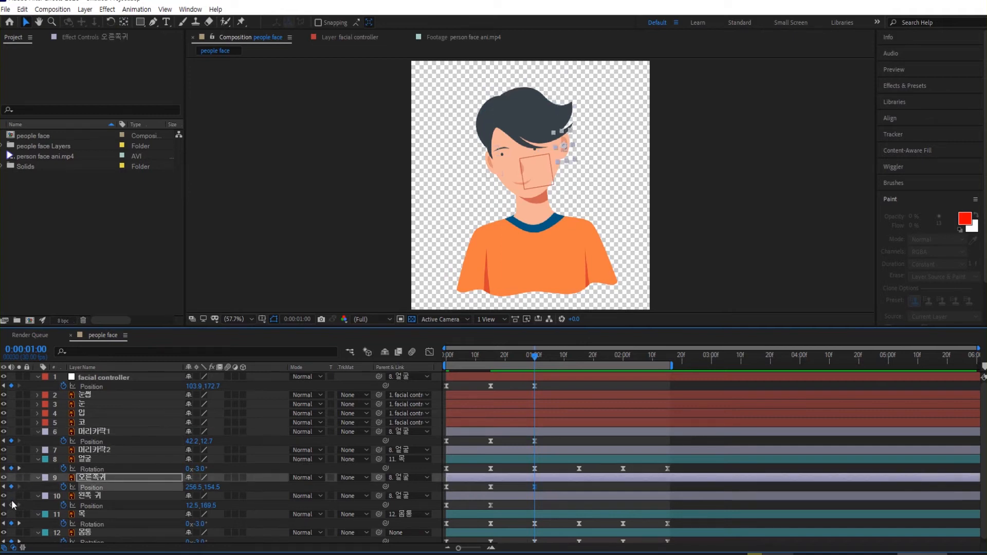
pyautogui.click(11, 505)
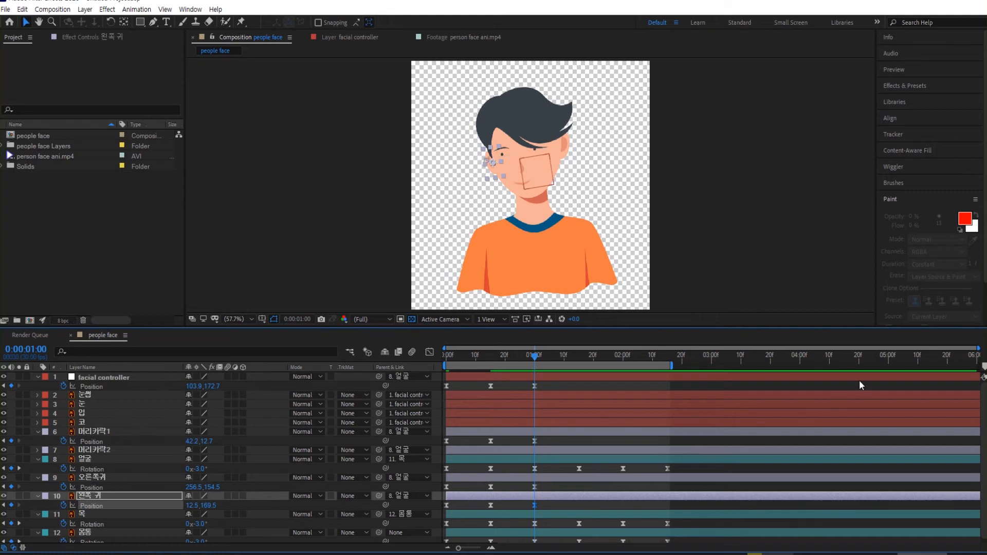
# Step: Enlarge the timeline area and set the facial controller's Position to 152.9, 172.7 at 0:00:01:15
pyautogui.moveTo(745, 327); pyautogui.dragTo(744, 290)
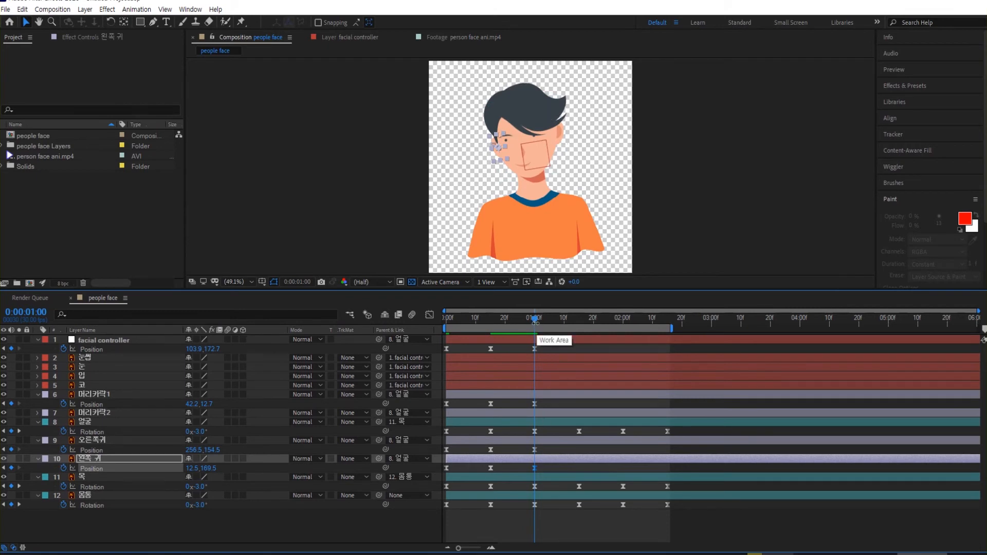
pyautogui.moveTo(536, 322); pyautogui.dragTo(578, 327)
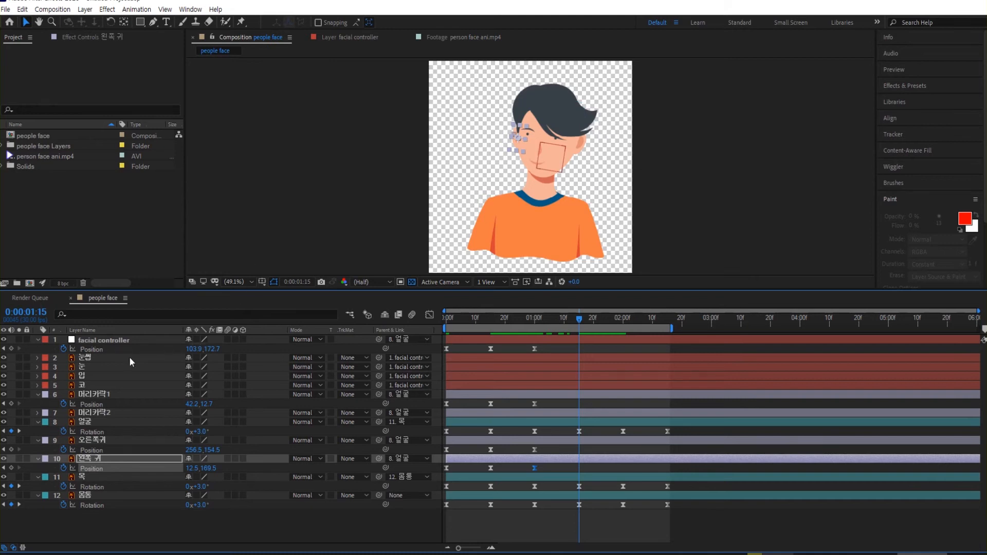
pyautogui.click(110, 341)
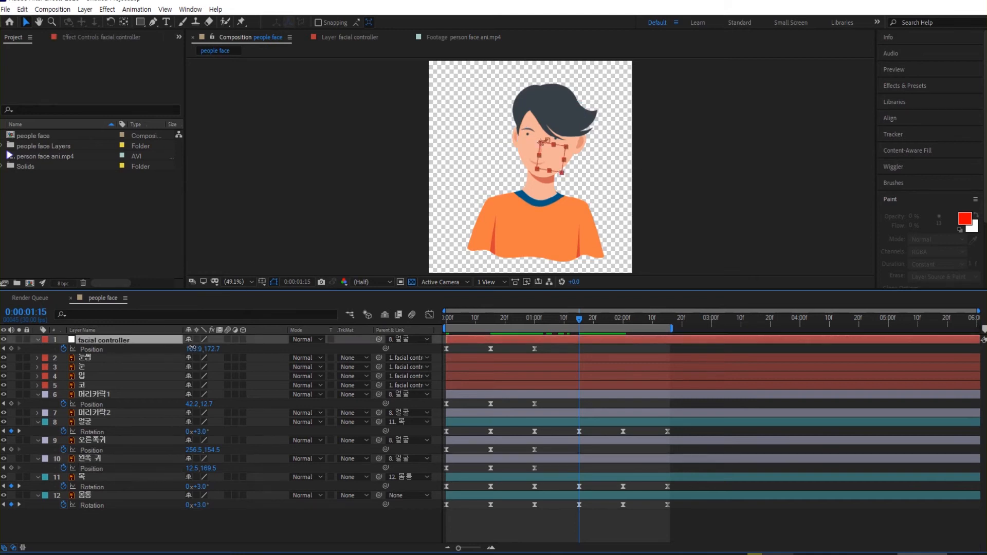
pyautogui.moveTo(192, 348); pyautogui.dragTo(217, 349)
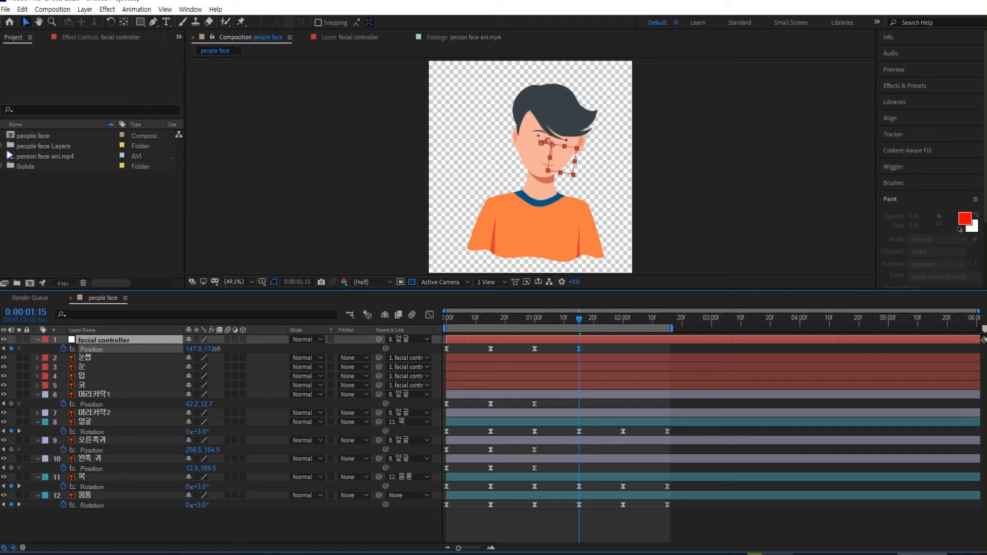
pyautogui.moveTo(217, 349); pyautogui.dragTo(218, 348)
pyautogui.moveTo(218, 348); pyautogui.dragTo(218, 348)
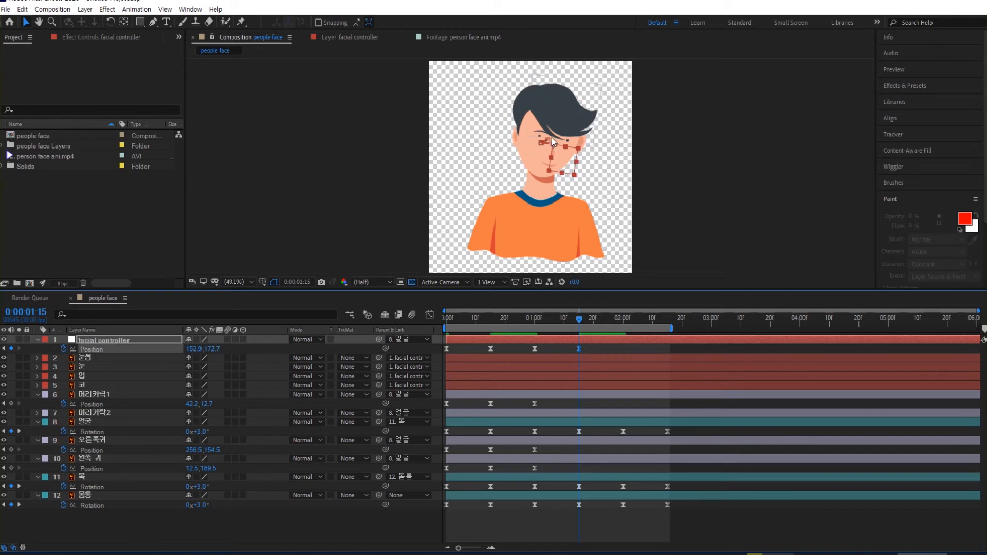
# Step: Set the Position of 왼쪽 귀 to -9.5, 152.5 at 0:00:01:15
pyautogui.click(97, 458)
pyautogui.moveTo(205, 470); pyautogui.dragTo(213, 468)
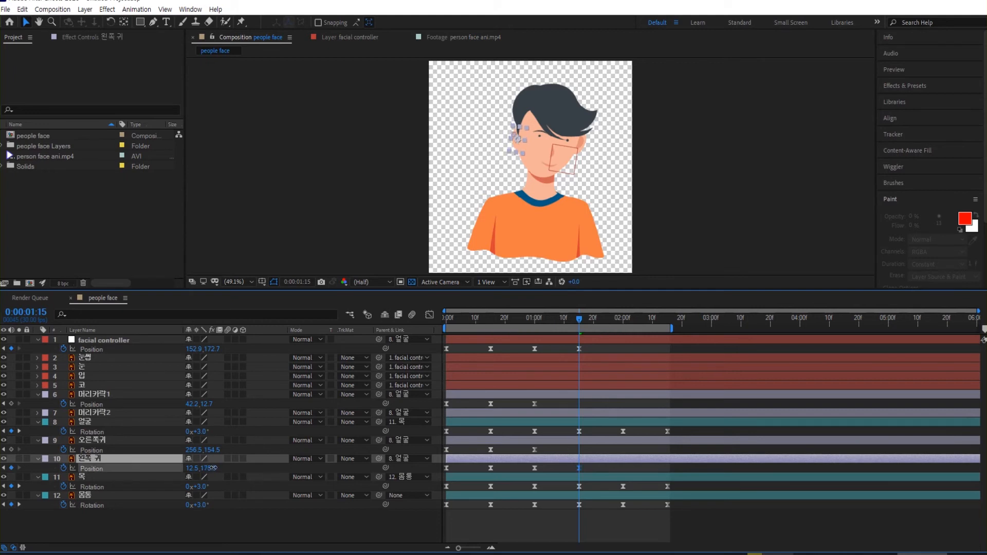
pyautogui.moveTo(216, 465); pyautogui.dragTo(179, 466)
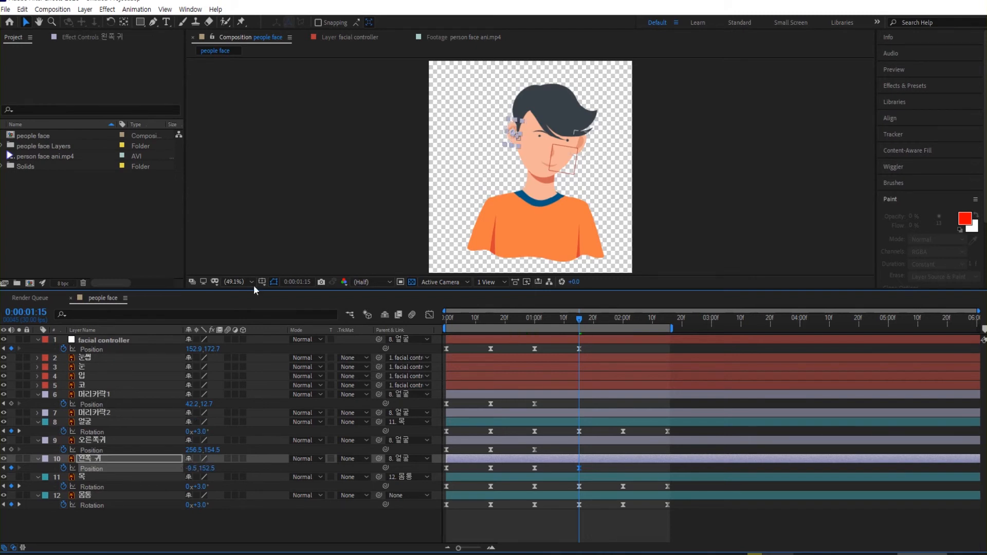
pyautogui.click(363, 140)
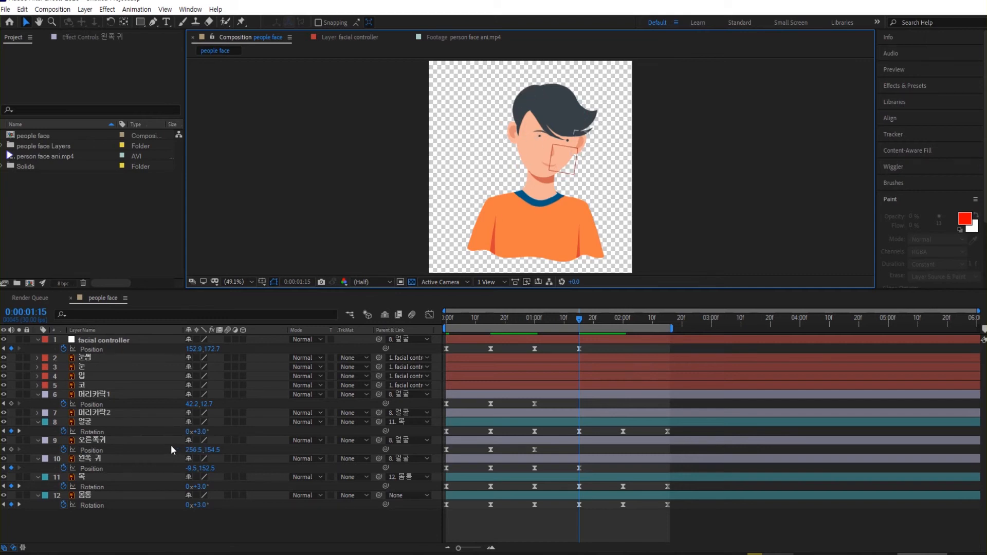
# Step: Set the Position of 오른쪽귀 to 242.5, 172.5 at 0:00:01:15
pyautogui.moveTo(212, 449); pyautogui.dragTo(190, 451)
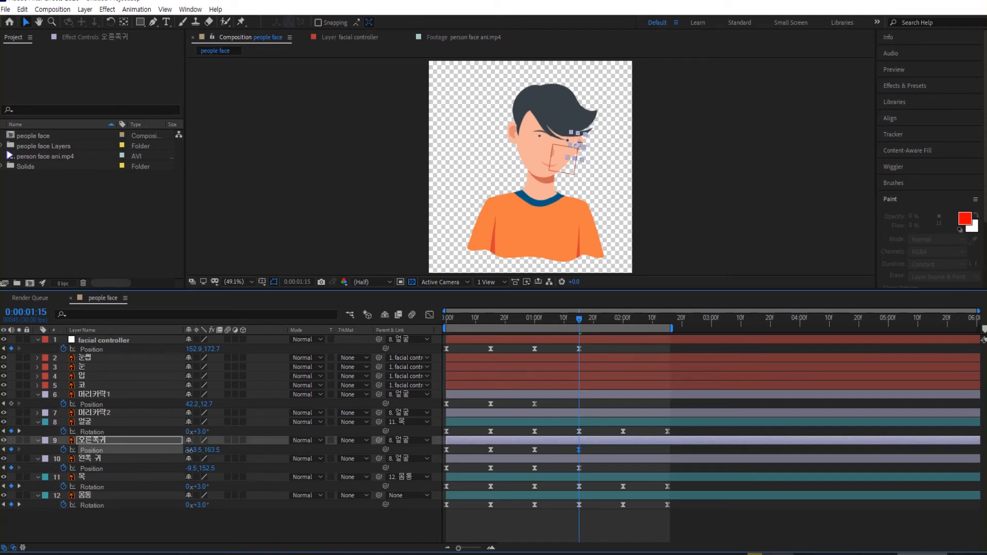
pyautogui.click(310, 162)
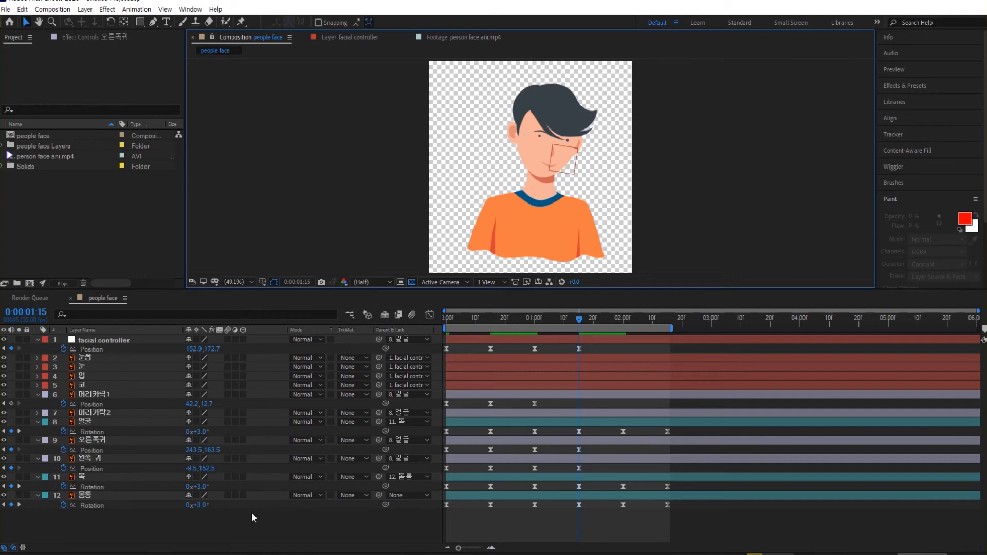
pyautogui.moveTo(207, 450); pyautogui.dragTo(194, 451)
pyautogui.click(309, 162)
# Step: Set the Position of 머리카락1 to 51.2, 15.7 at 0:00:01:15
pyautogui.click(101, 394)
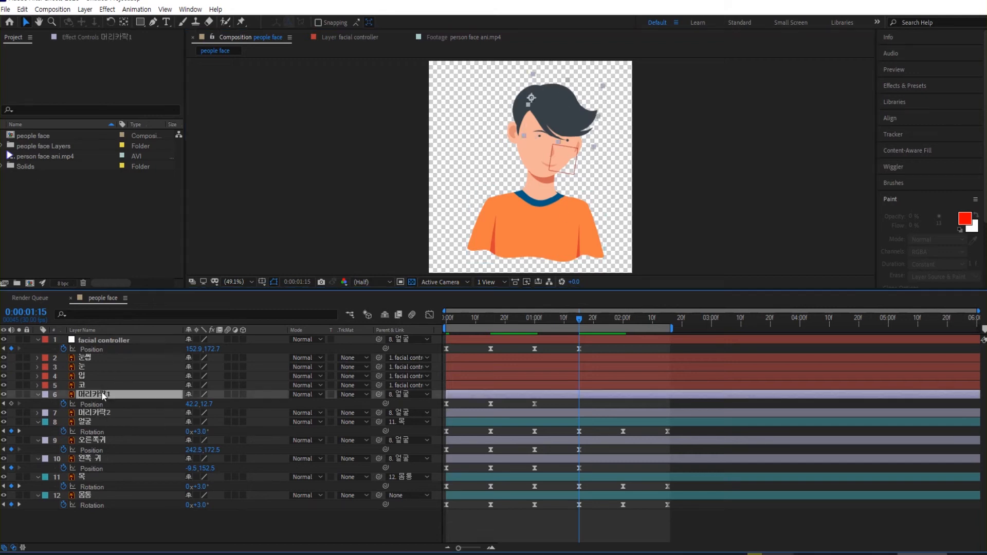
pyautogui.moveTo(192, 406); pyautogui.dragTo(197, 408)
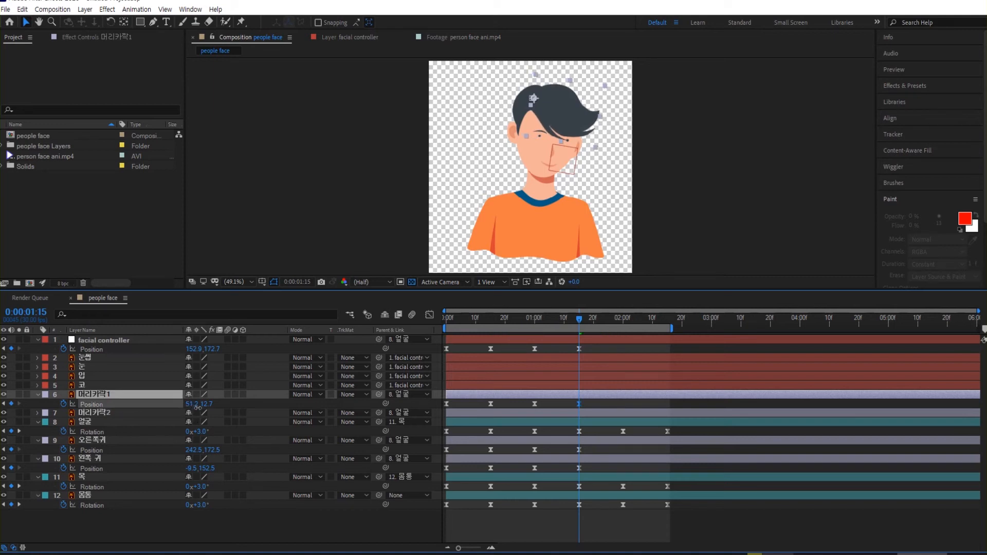
pyautogui.press('Return')
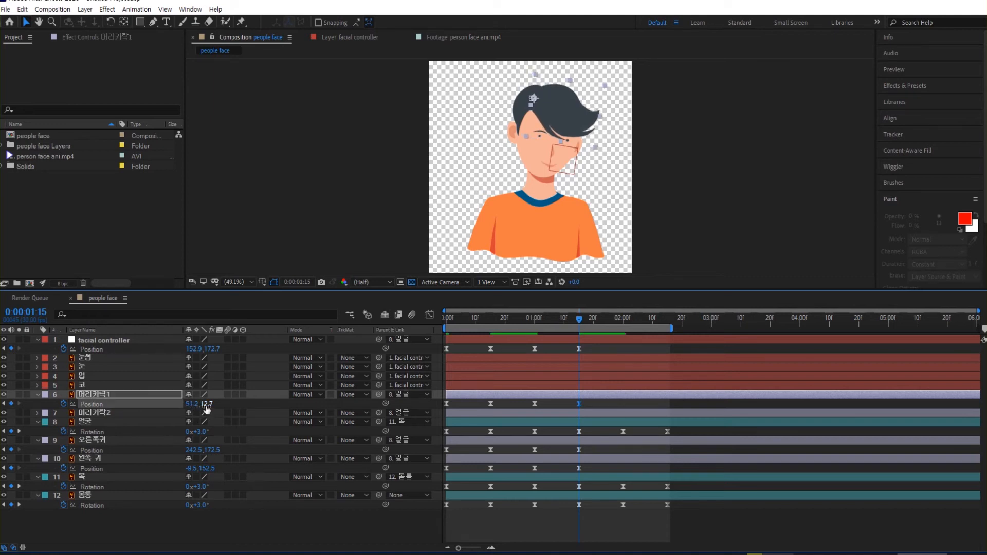
pyautogui.moveTo(207, 404); pyautogui.dragTo(209, 404)
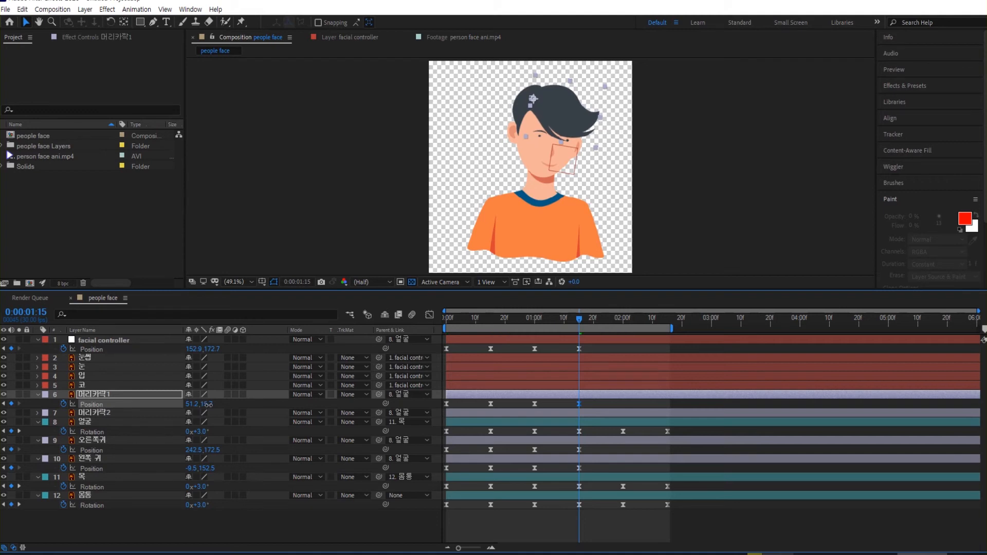
pyautogui.moveTo(209, 404); pyautogui.dragTo(208, 404)
# Step: Add hold-pose Position keyframes at 0:00:02:00 for the facial controller, 머리카락1, 오른쪽귀 and 왼쪽 귀 with their current values
pyautogui.moveTo(517, 317); pyautogui.dragTo(623, 322)
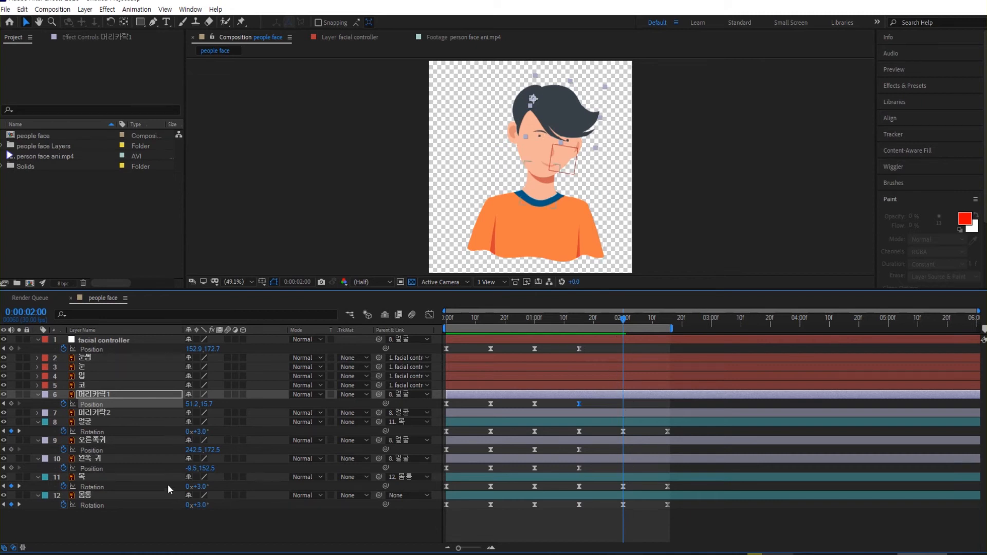
pyautogui.click(12, 349)
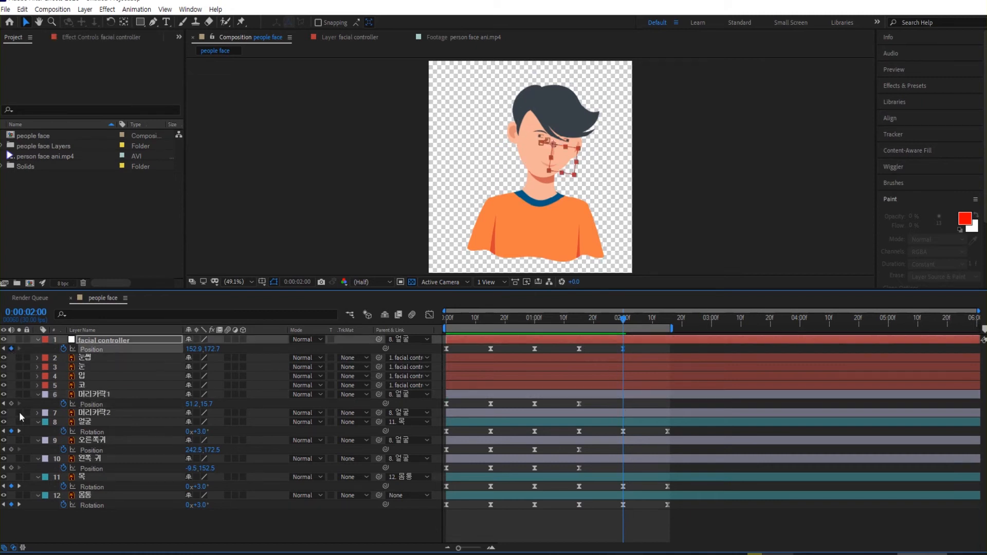
pyautogui.click(11, 404)
pyautogui.click(11, 450)
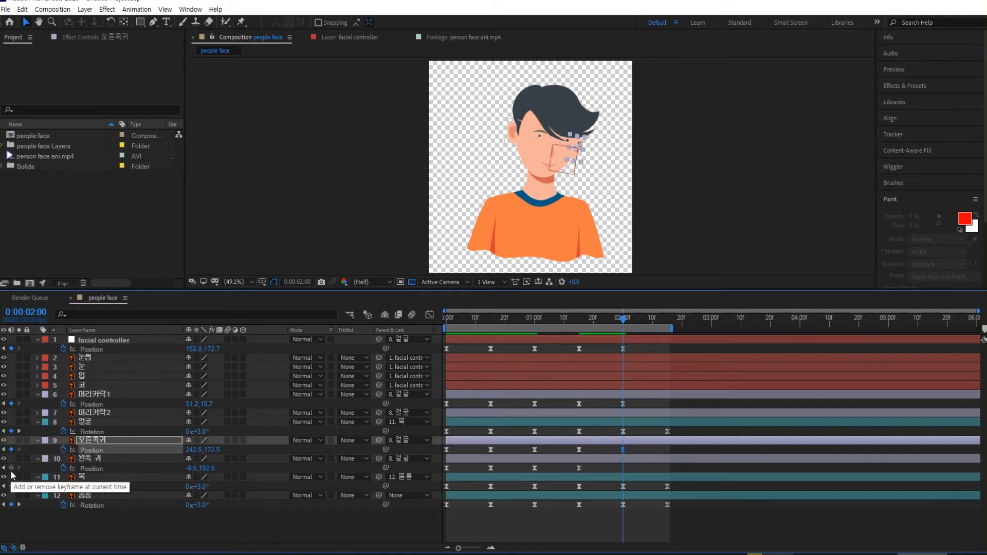
pyautogui.click(11, 467)
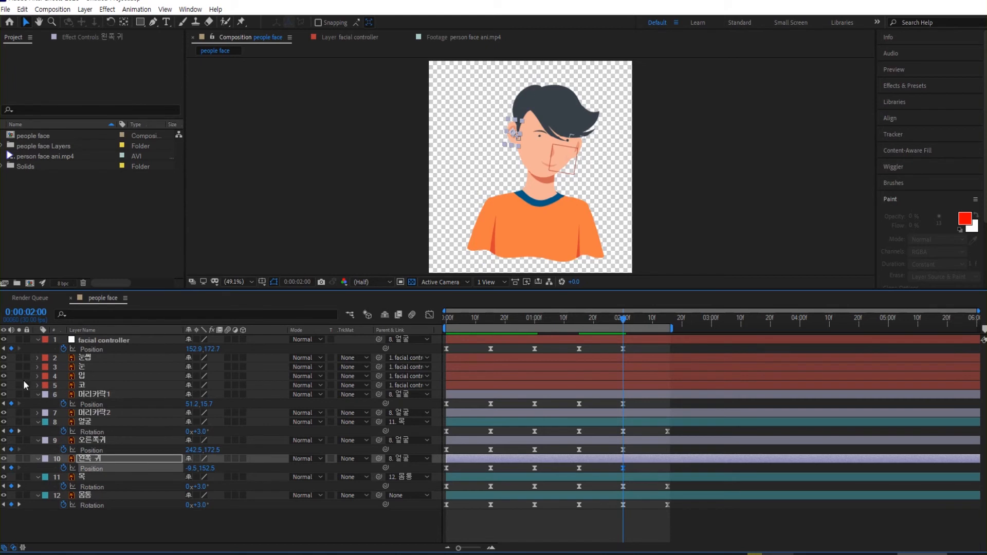
# Step: Copy the first Position keyframes of the facial controller and 머리카락1 to 0:00:02:15
pyautogui.click(665, 323)
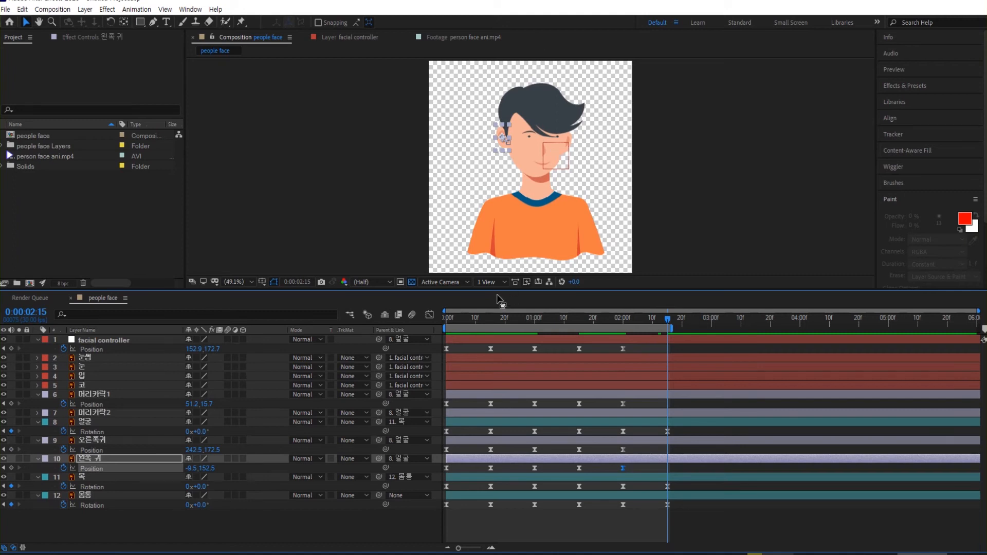
pyautogui.click(446, 348)
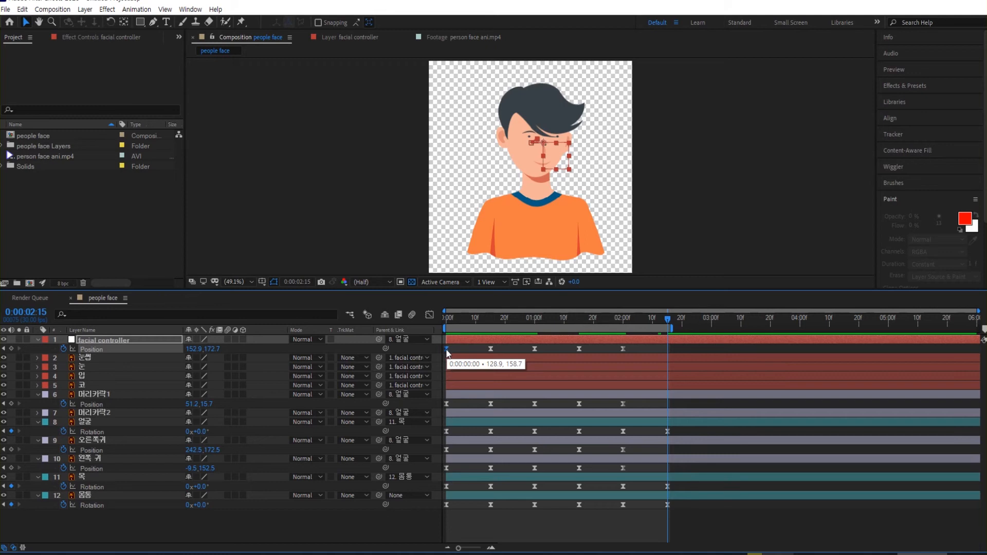
pyautogui.hotkey('ctrl', 'c')
pyautogui.hotkey('ctrl', 'v')
pyautogui.click(446, 405)
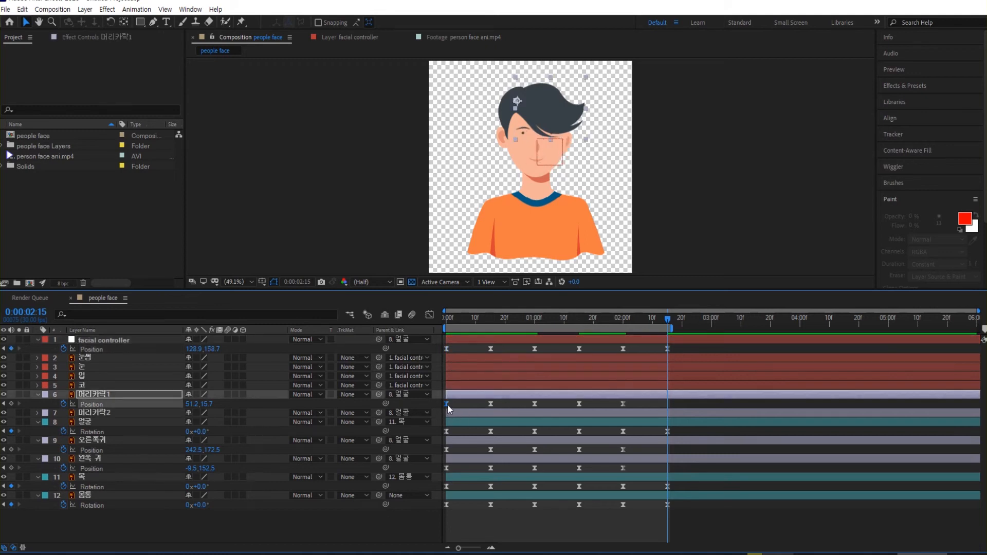
pyautogui.hotkey('ctrl', 'c')
pyautogui.hotkey('ctrl', 'v')
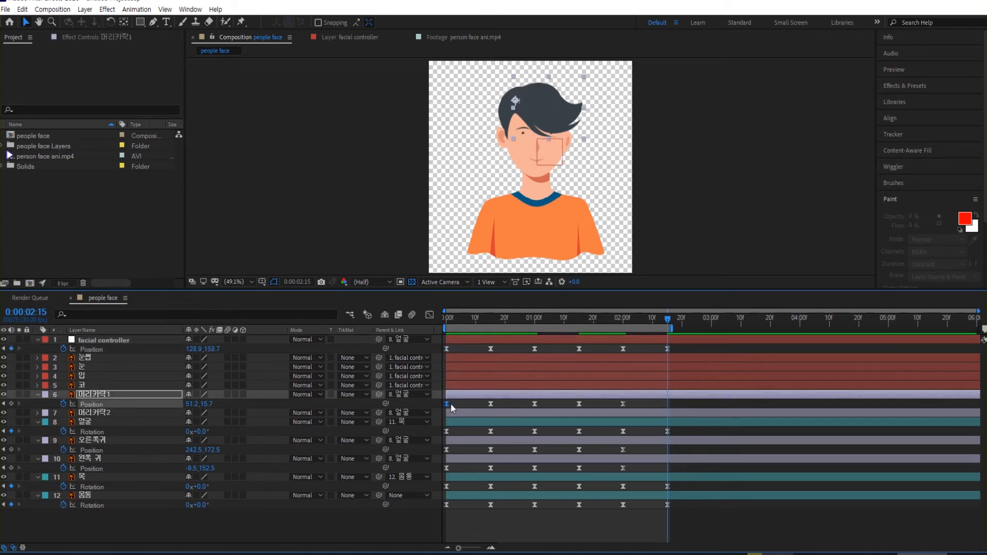
# Step: Copy the first Position keyframes of 오른쪽귀 and 왼쪽 귀 to 0:00:02:15 and preview the full animation
pyautogui.click(446, 451)
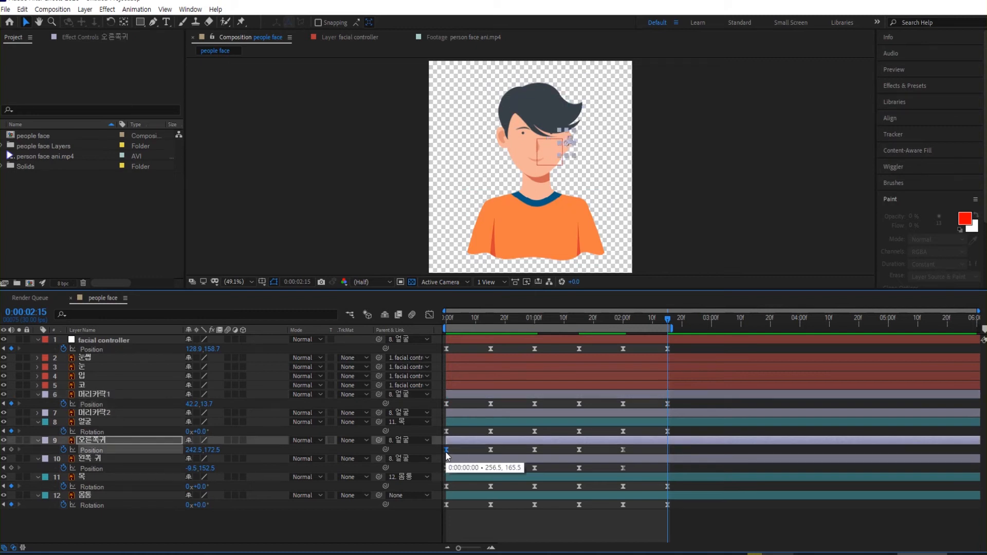
pyautogui.hotkey('ctrl', 'c')
pyautogui.hotkey('ctrl', 'v')
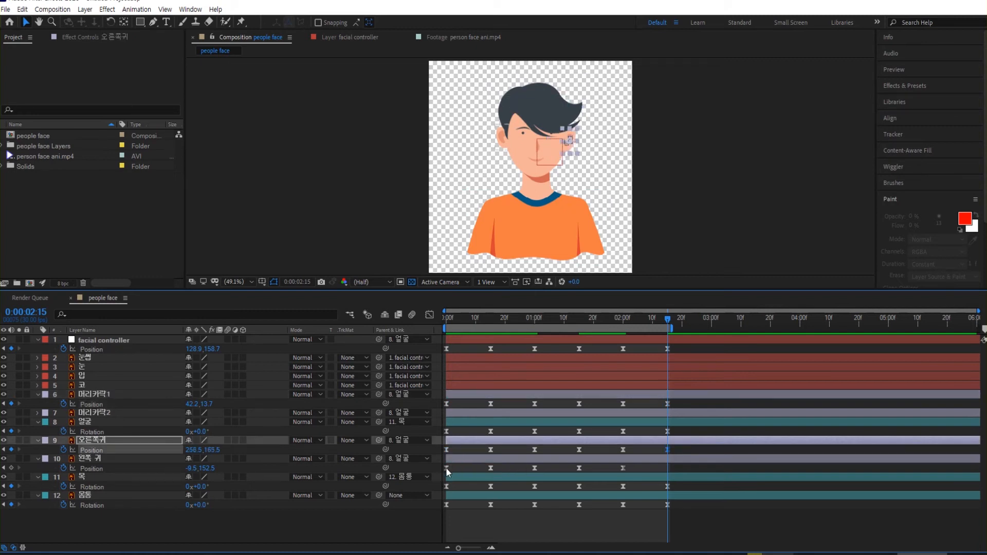
pyautogui.click(446, 467)
pyautogui.hotkey('ctrl', 'c')
pyautogui.hotkey('ctrl', 'v')
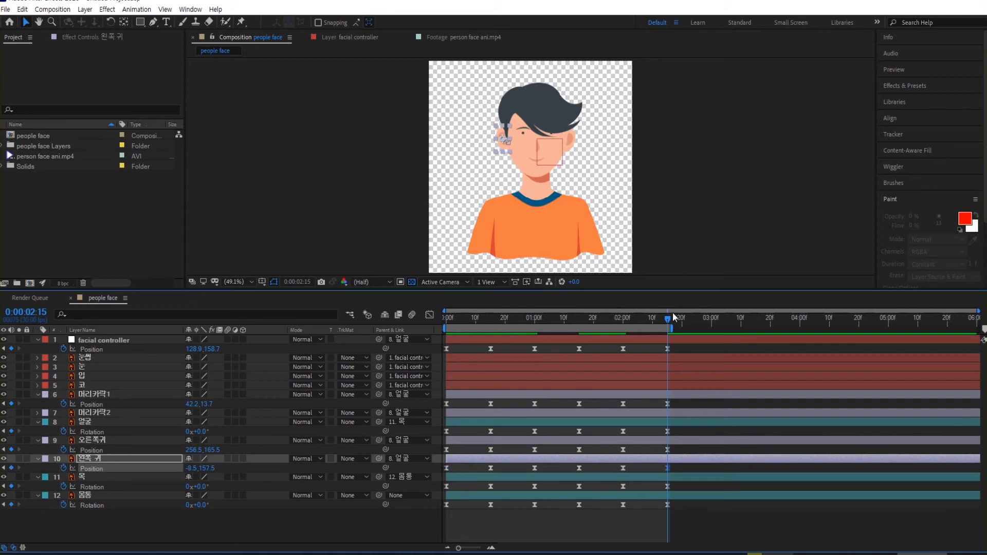
pyautogui.press('space')
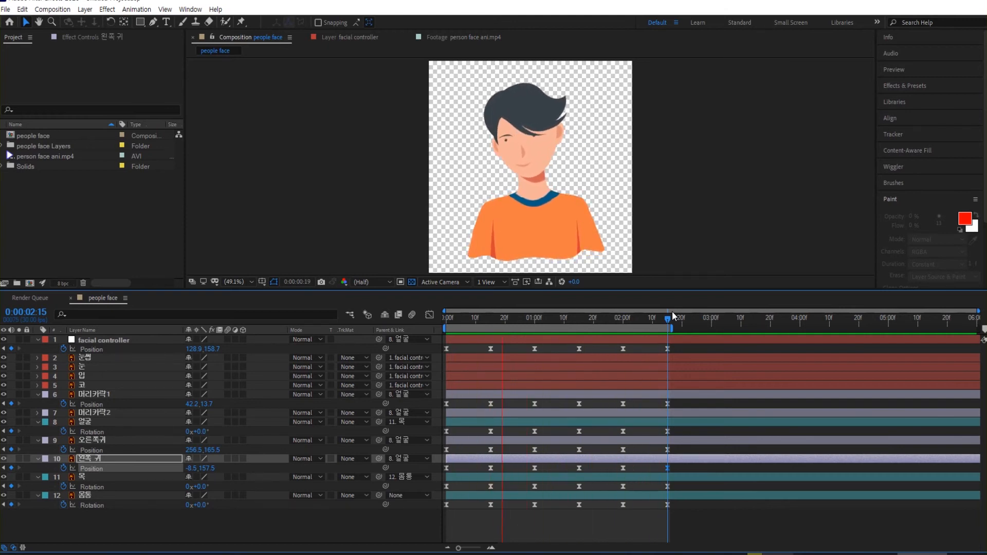
# Step: Start Scale keyframing on the 눈 layer with a 100% keyframe at 0:00:00:15
pyautogui.moveTo(534, 319); pyautogui.dragTo(489, 322)
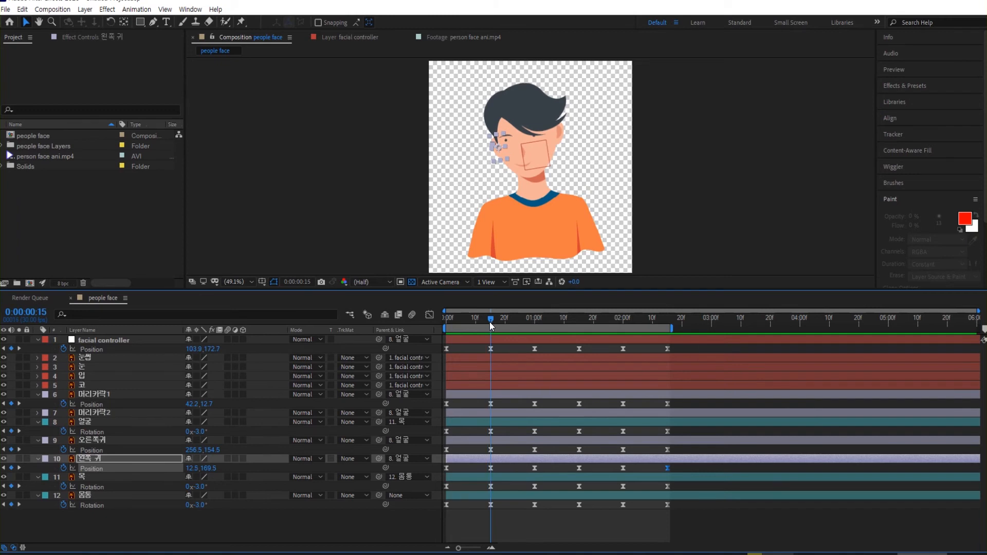
pyautogui.click(88, 366)
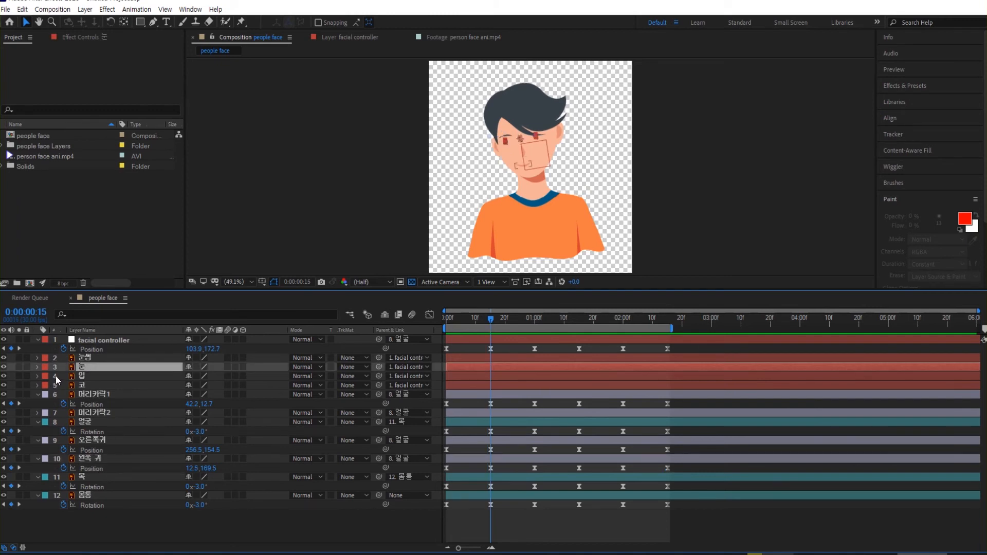
pyautogui.press('s')
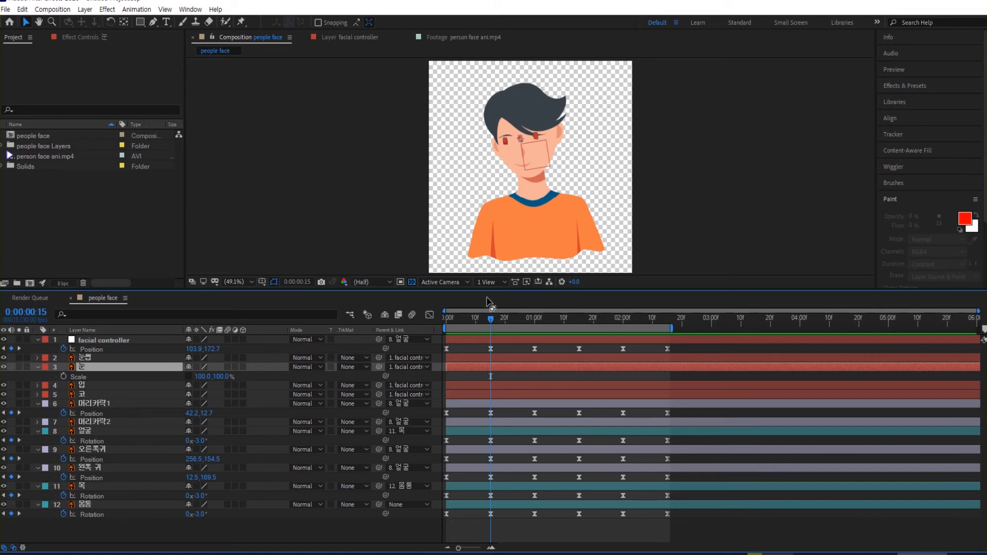
pyautogui.moveTo(491, 317)
pyautogui.mouseDown()
pyautogui.moveTo(469, 323)
pyautogui.moveTo(492, 322)
pyautogui.mouseUp()
pyautogui.click(63, 377)
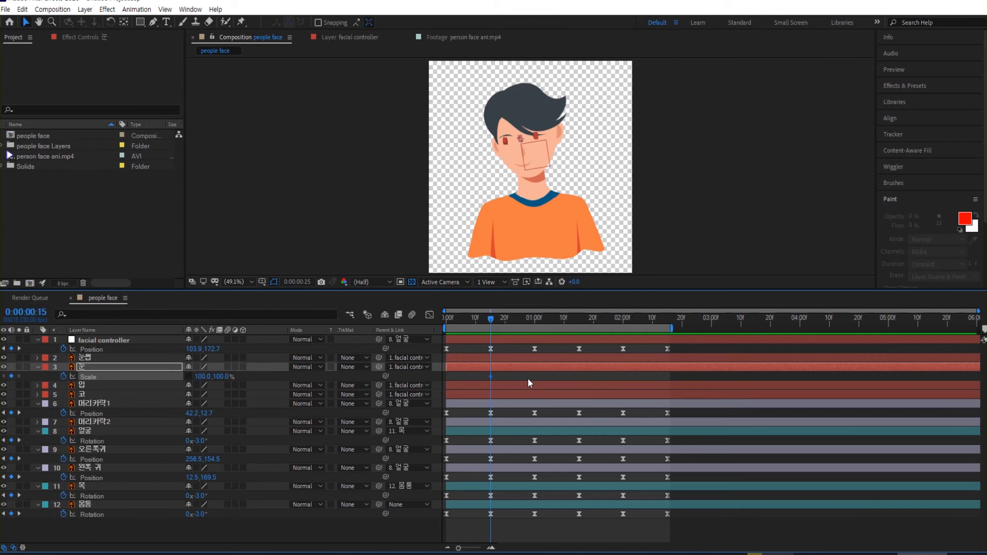
# Step: Close the eyes at 0:00:00:20 by setting the vertical Scale of 눈 to 20%, keeping the width at 100%
pyautogui.hotkey('shift', 'pagedown')
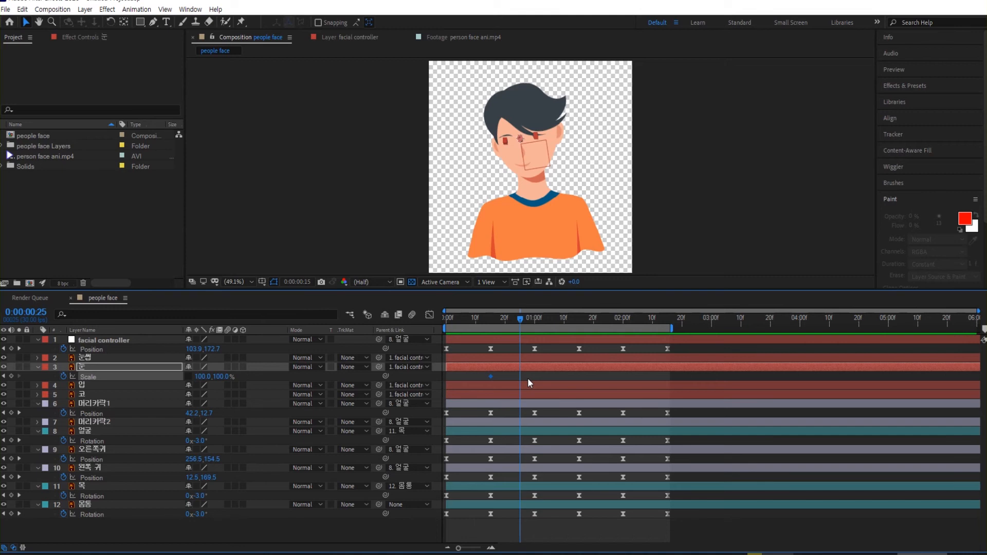
pyautogui.hotkey('shift', 'pageup')
pyautogui.press('pagedown')
pyautogui.press('pagedown')
pyautogui.press('pagedown')
pyautogui.press('pagedown')
pyautogui.press('pagedown')
pyautogui.click(221, 377)
pyautogui.write('20')
pyautogui.press('Return')
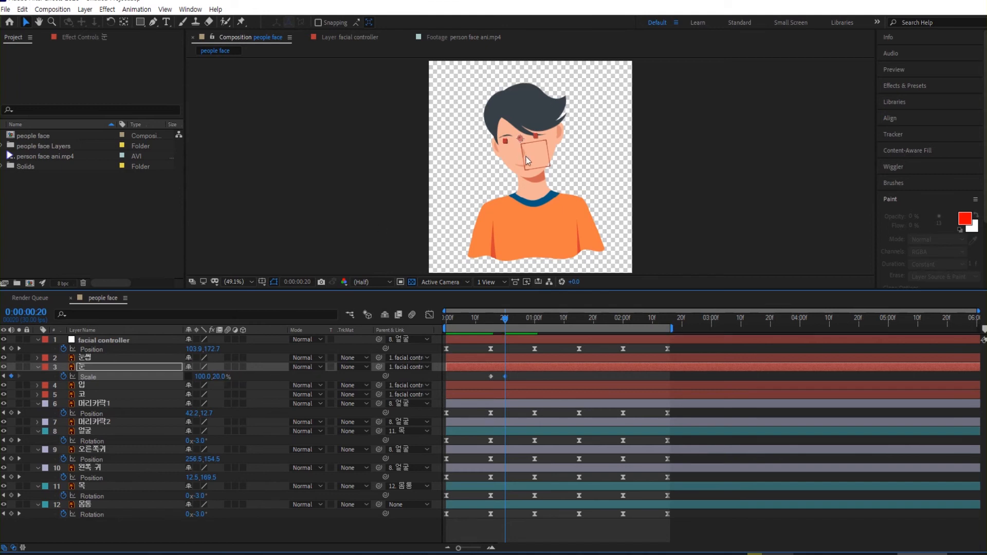
pyautogui.click(381, 170)
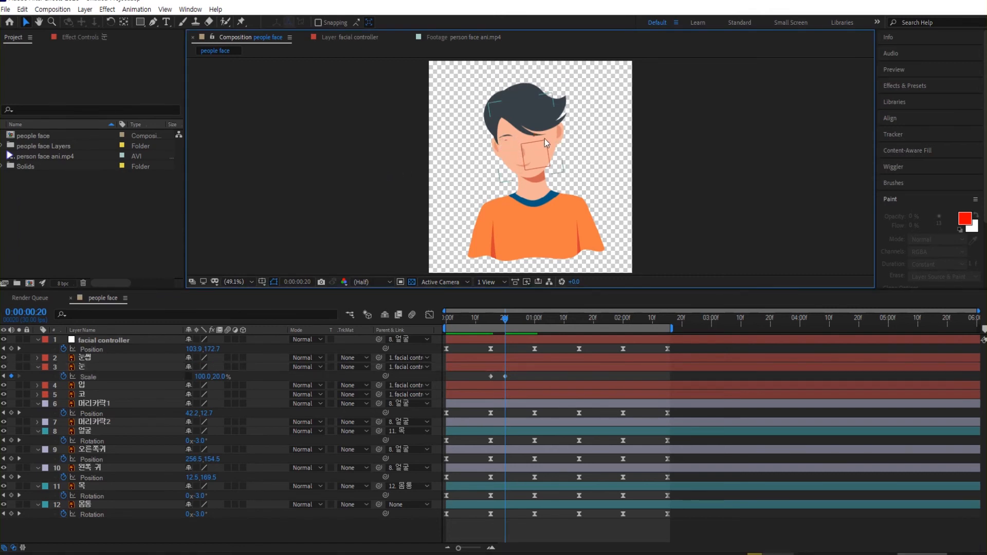
# Step: Hold the closed eyes by adding a Scale keyframe on 눈 at 0:00:00:25 with the current value
pyautogui.moveTo(502, 317)
pyautogui.mouseDown()
pyautogui.moveTo(492, 323)
pyautogui.moveTo(504, 321)
pyautogui.mouseUp()
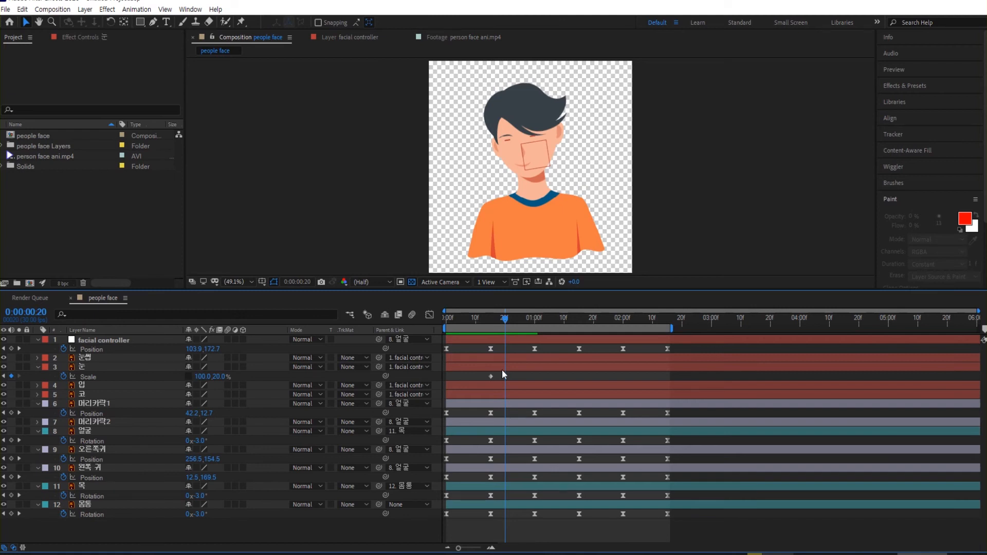
pyautogui.press('pagedown')
pyautogui.press('pagedown')
pyautogui.press('pagedown')
pyautogui.press('pagedown')
pyautogui.press('pagedown')
pyautogui.click(12, 376)
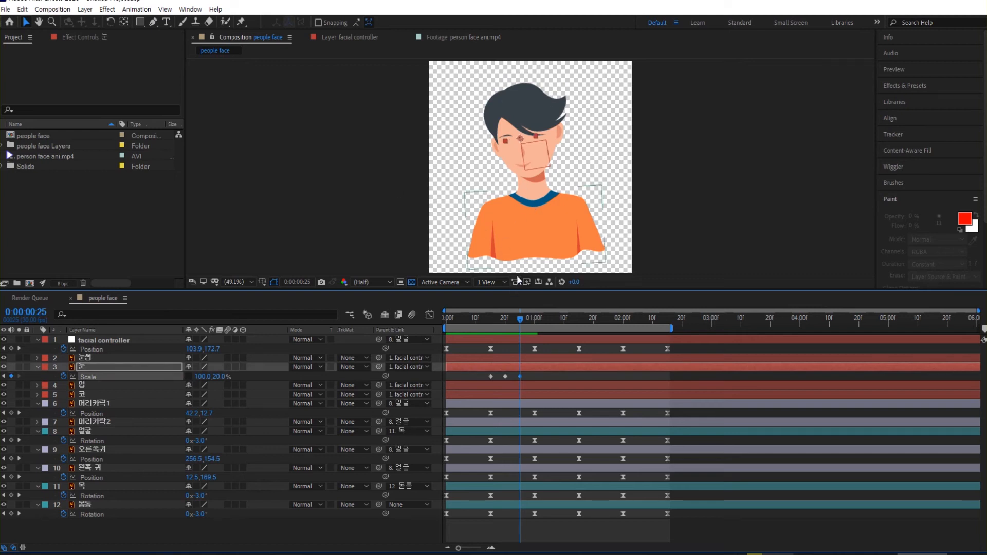
# Step: Reopen the eyes at 0:00:01:00 by setting the vertical Scale of 눈 to 100%, and preview the blink
pyautogui.press('pagedown')
pyautogui.press('pagedown')
pyautogui.press('pagedown')
pyautogui.press('pagedown')
pyautogui.press('pagedown')
pyautogui.click(219, 376)
pyautogui.write('100')
pyautogui.press('Return')
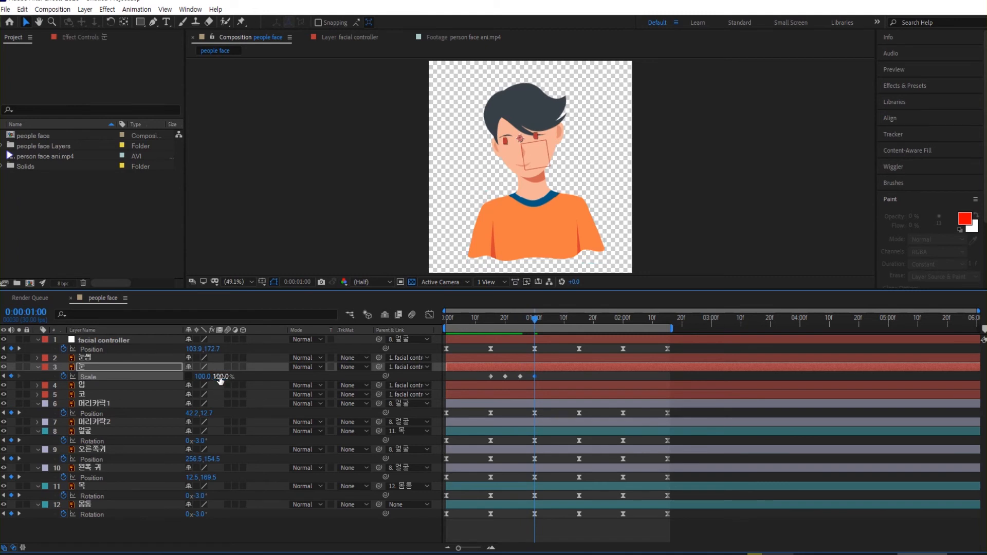
pyautogui.press('space')
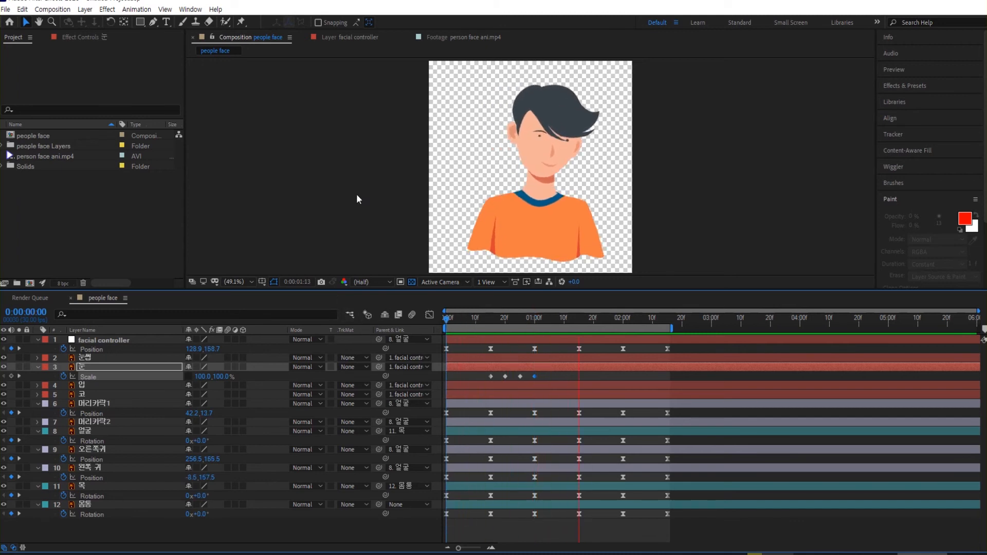
pyautogui.click(479, 321)
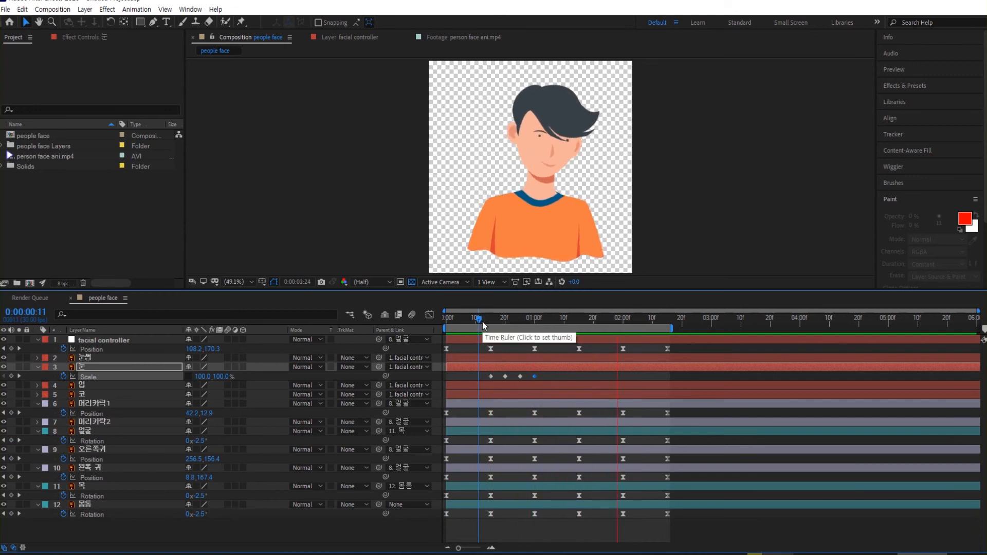
pyautogui.click(470, 322)
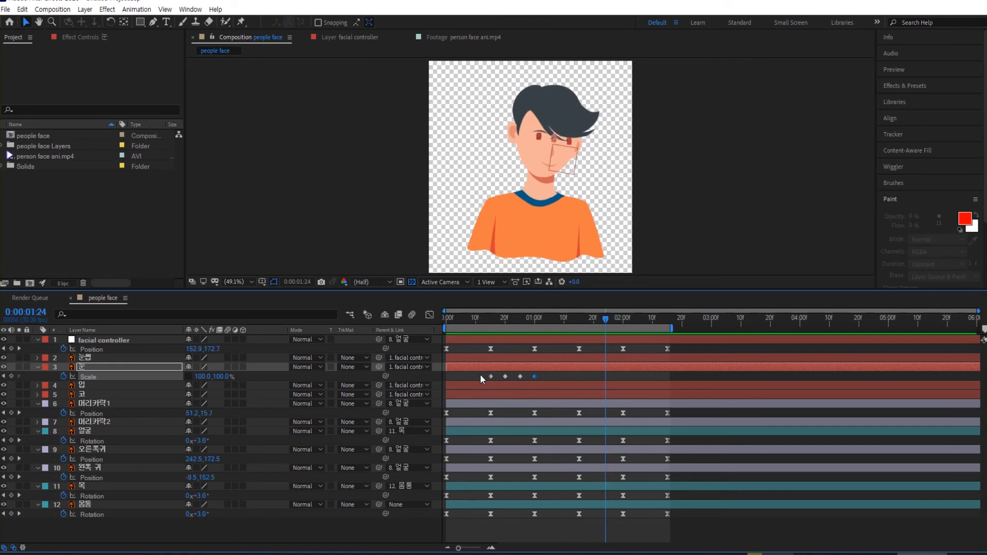
# Step: Apply Easy Ease to the four blink Scale keyframes of 눈 and paste a copy of them starting at 0:00:01:26
pyautogui.moveTo(483, 372); pyautogui.dragTo(550, 379)
pyautogui.press('F9')
pyautogui.moveTo(607, 318)
pyautogui.mouseDown()
pyautogui.moveTo(576, 324)
pyautogui.moveTo(634, 322)
pyautogui.moveTo(612, 333)
pyautogui.mouseUp()
pyautogui.moveTo(478, 377); pyautogui.dragTo(548, 381)
pyautogui.hotkey('ctrl', 'v')
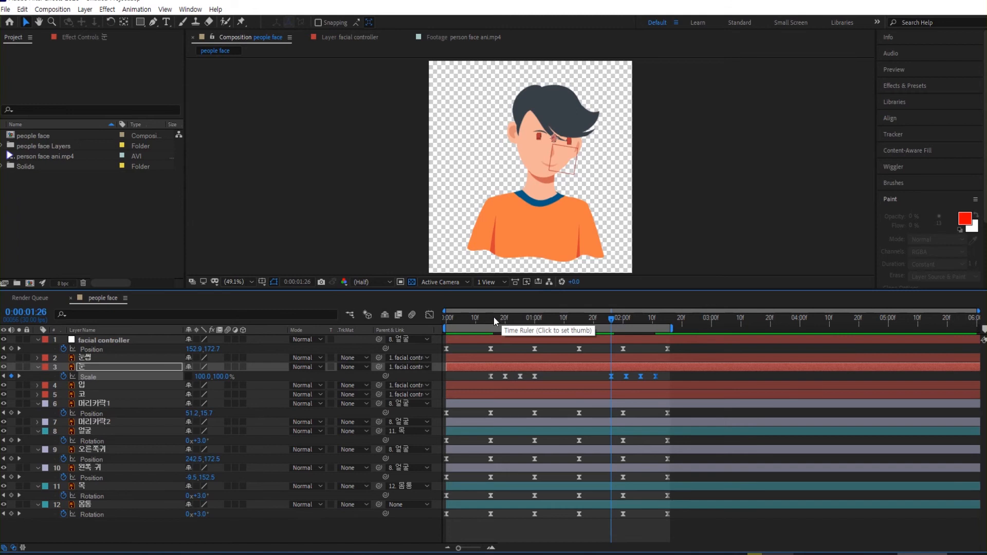
# Step: Preview the animation from the start and check the face at 0:00:00:15 with nothing selected
pyautogui.press('Home')
pyautogui.press('space')
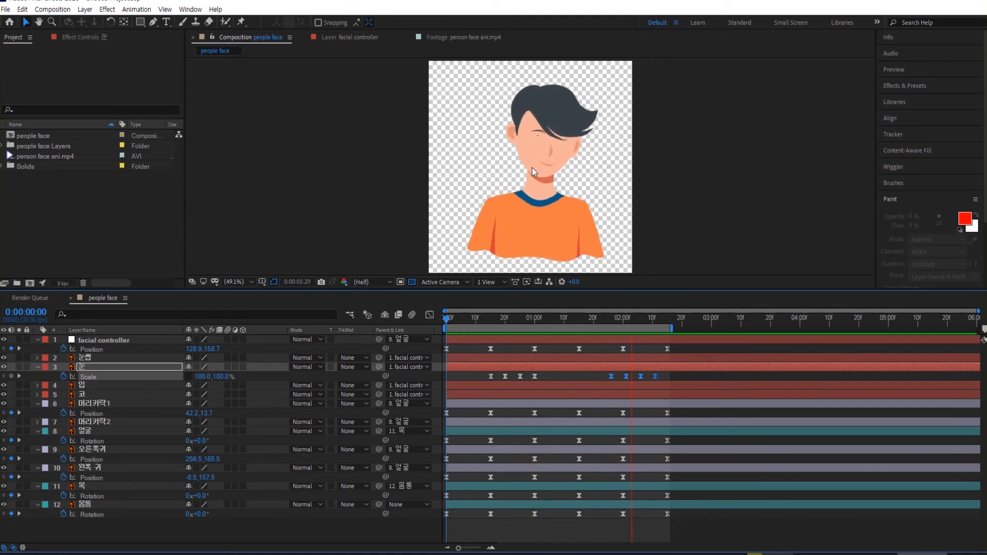
pyautogui.press('space')
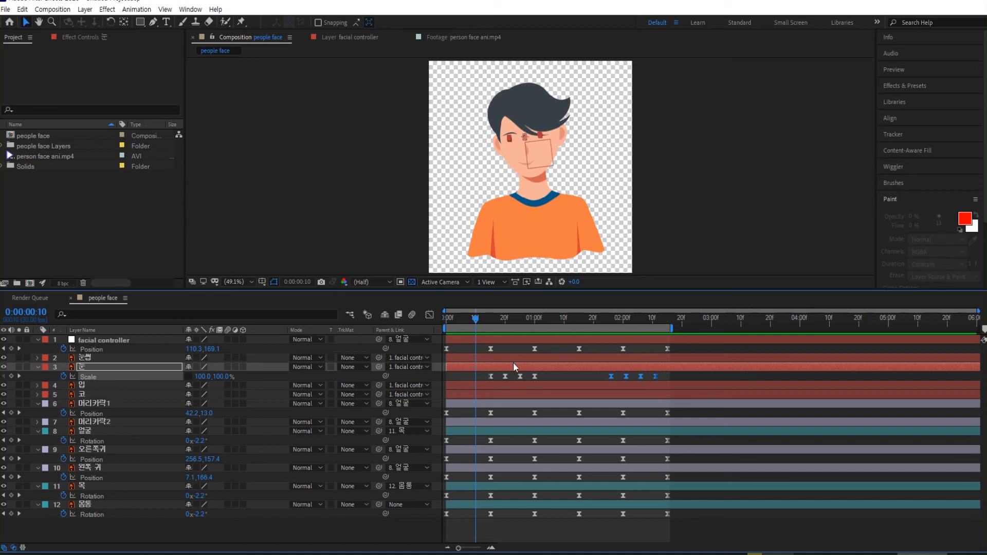
pyautogui.click(491, 316)
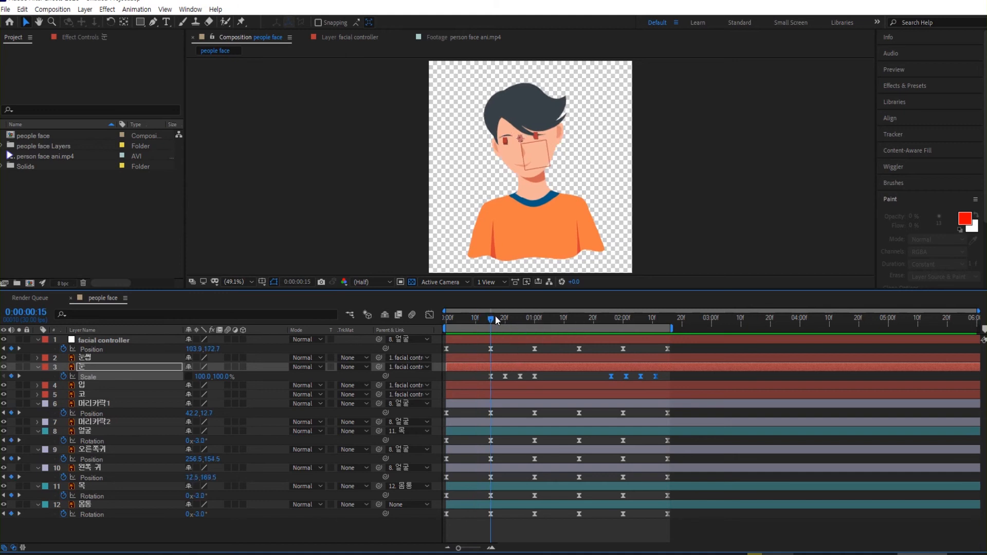
pyautogui.click(353, 134)
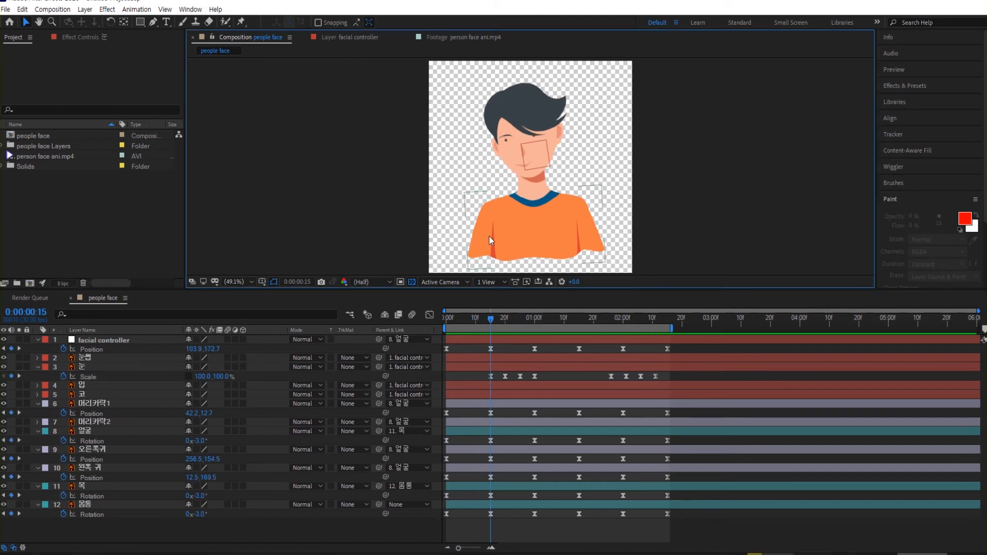
# Step: Raise the eyebrow layer 눈썹 at the start of the timeline by setting its Position to -55.9, -51.2
pyautogui.moveTo(490, 319); pyautogui.dragTo(445, 319)
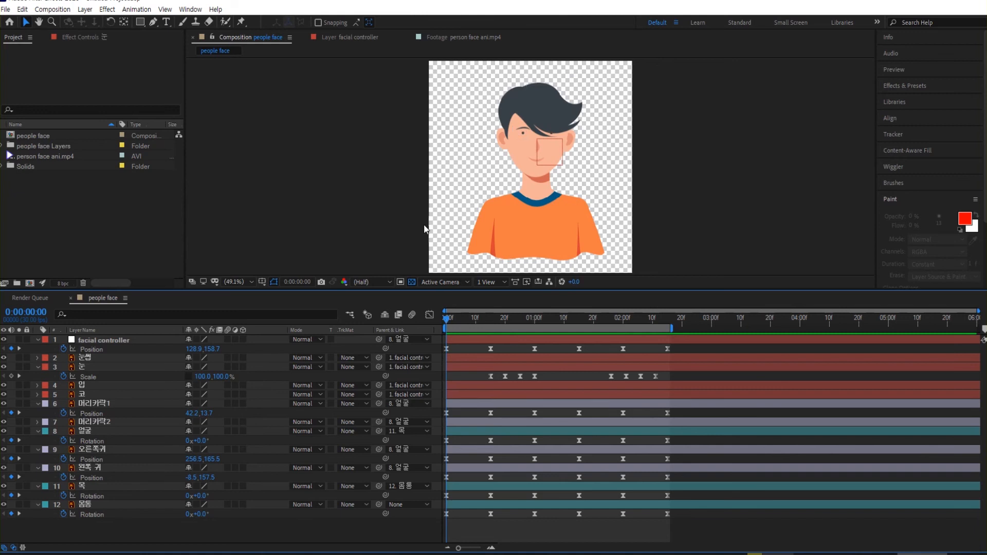
pyautogui.click(88, 356)
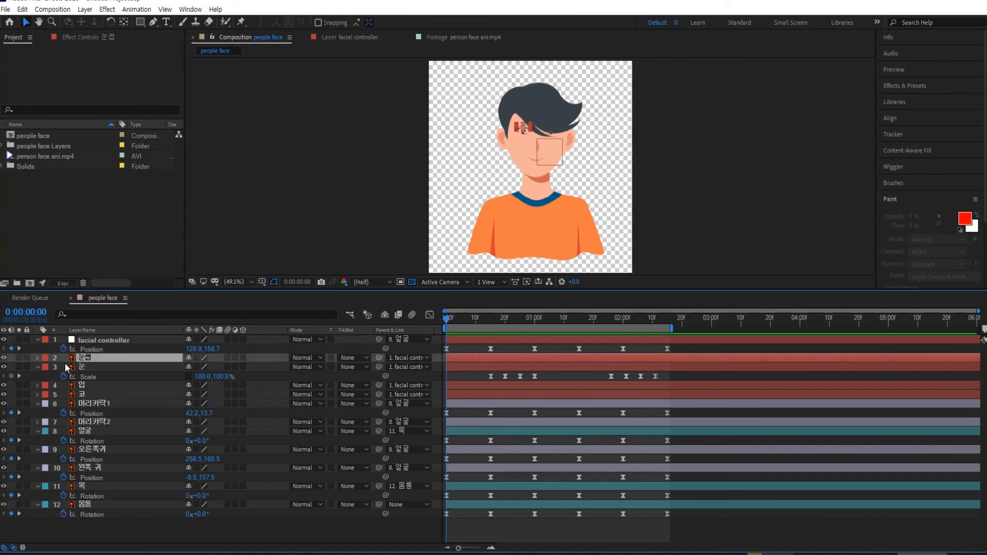
pyautogui.press('p')
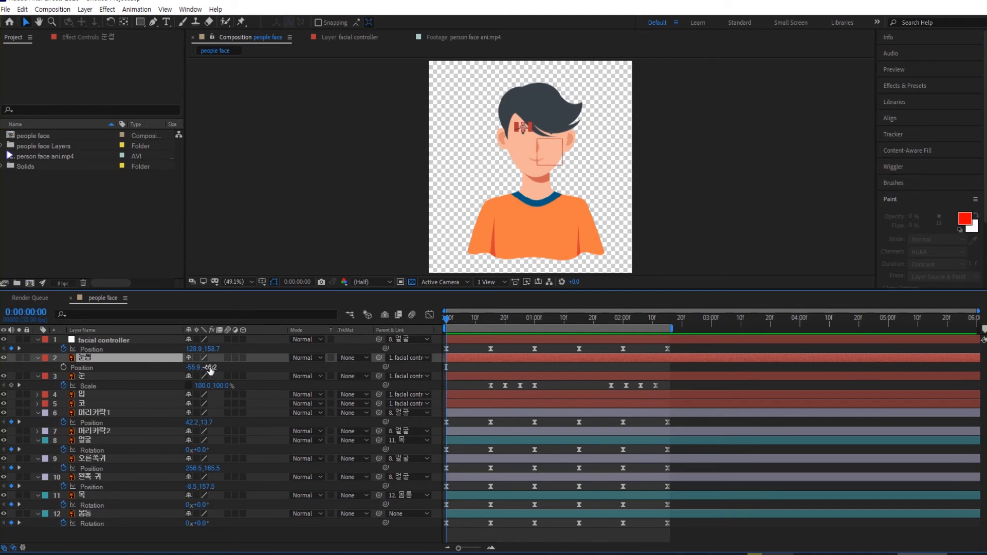
pyautogui.moveTo(209, 368); pyautogui.dragTo(205, 368)
pyautogui.click(284, 180)
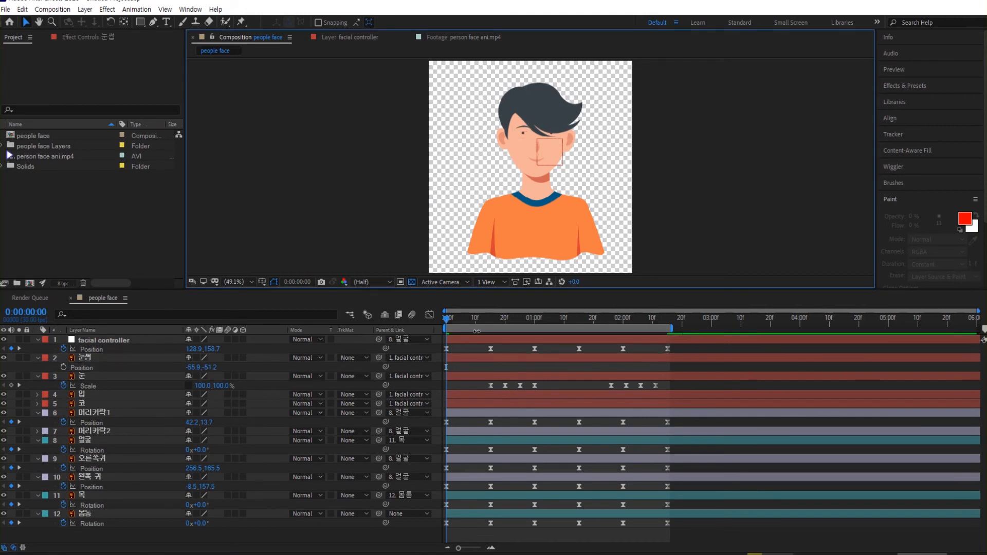
# Step: Start Position keyframes on 눈썹 at 0:00:00:15 and lower it to -55.9, -47.2 at 0:00:00:20
pyautogui.click(490, 317)
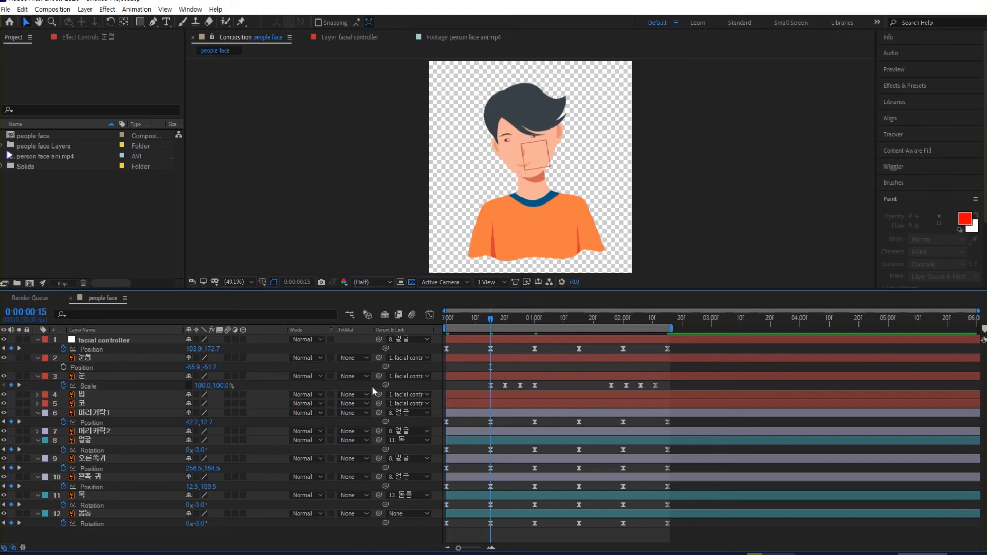
pyautogui.click(63, 367)
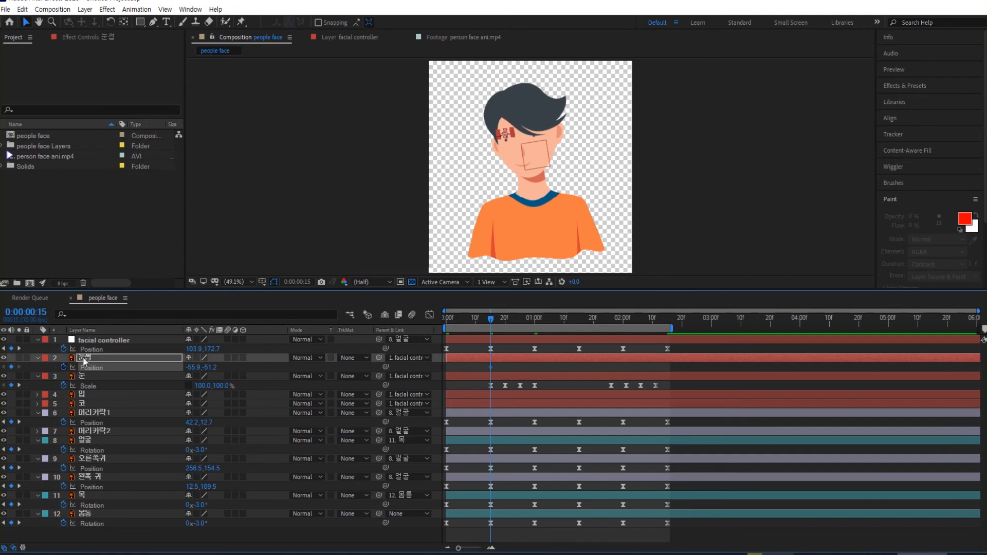
pyautogui.moveTo(492, 319); pyautogui.dragTo(505, 320)
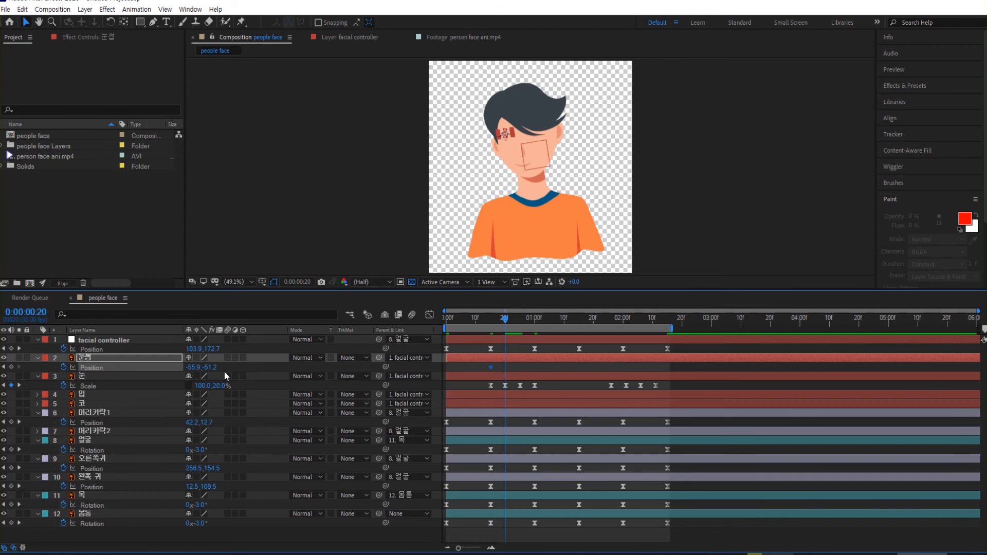
pyautogui.moveTo(212, 369); pyautogui.dragTo(211, 367)
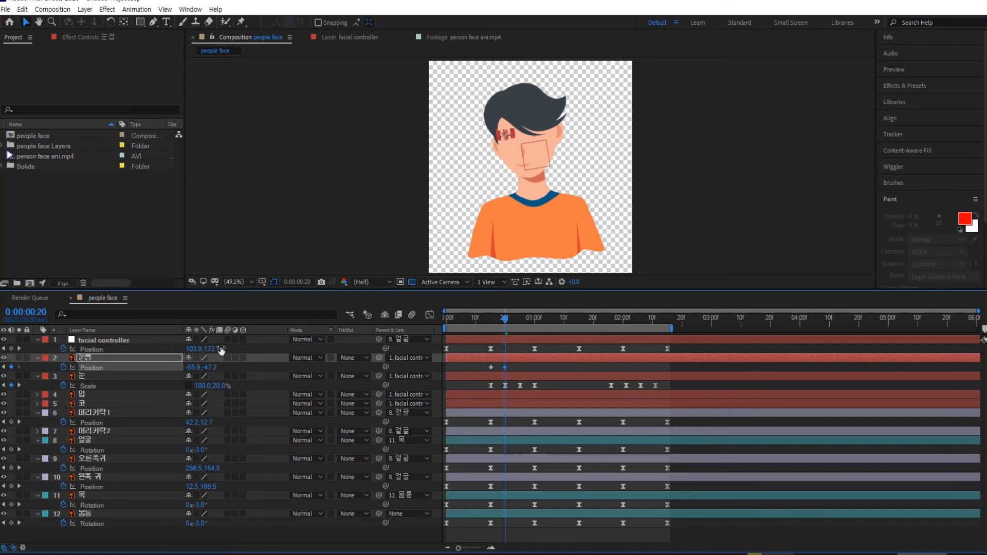
pyautogui.click(311, 148)
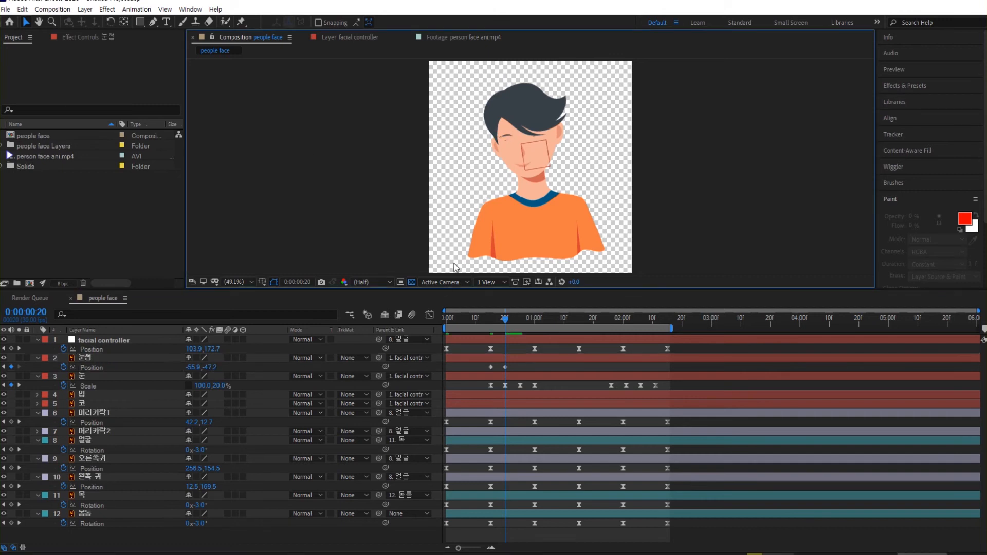
# Step: Hold the 눈썹 Position with a keyframe at 0:00:00:25 and paste a copy of its 0:00:00:15 keyframe at 0:00:01:00
pyautogui.moveTo(504, 319); pyautogui.dragTo(519, 335)
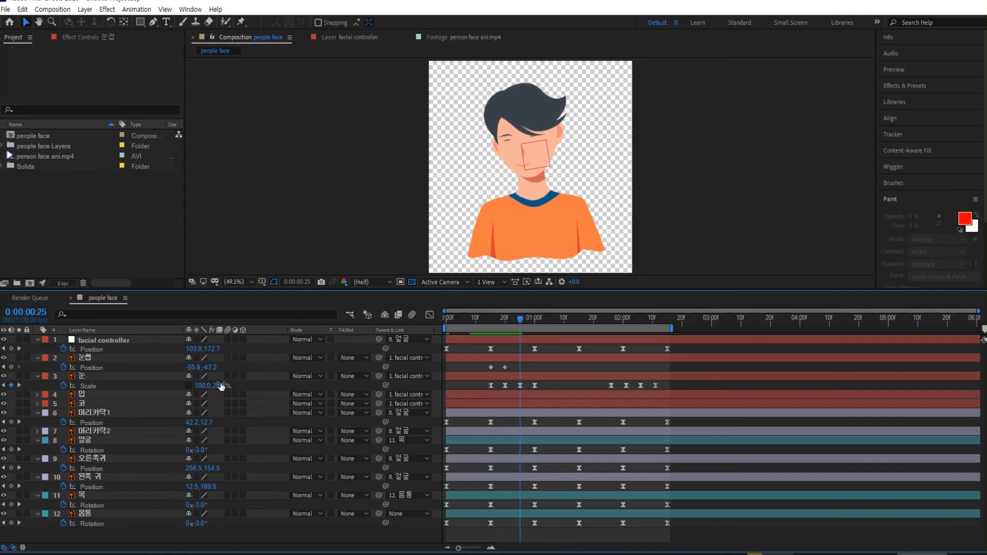
pyautogui.click(11, 367)
pyautogui.click(95, 356)
pyautogui.click(535, 318)
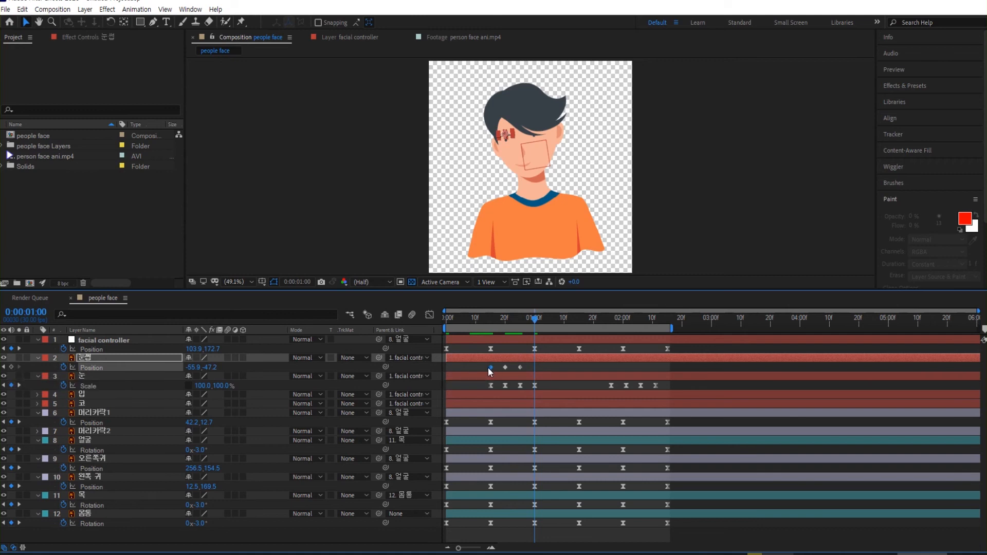
pyautogui.hotkey('ctrl', 'c')
pyautogui.hotkey('ctrl', 'v')
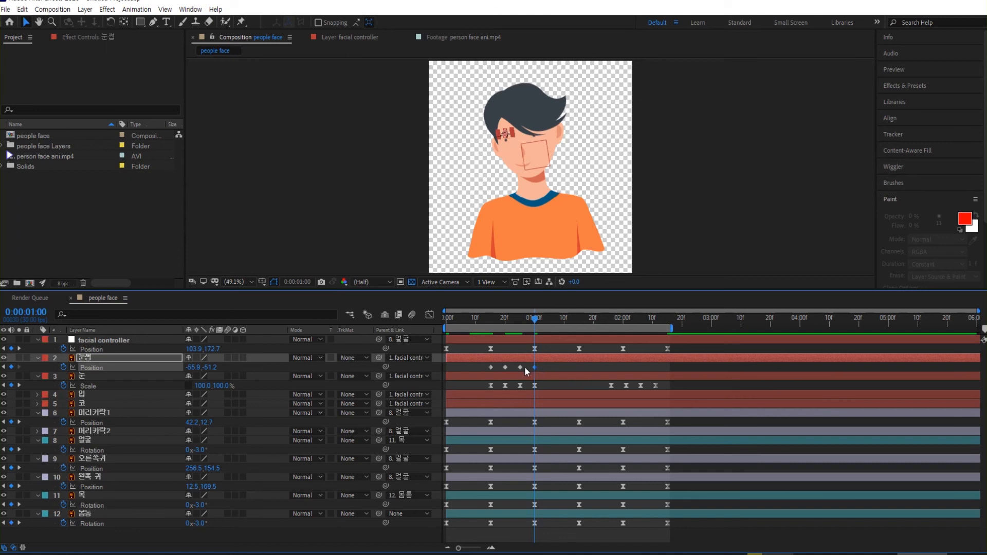
# Step: Apply Easy Ease to the four 눈썹 Position keyframes and preview the eyebrow movement from the start
pyautogui.moveTo(487, 366); pyautogui.dragTo(551, 371)
pyautogui.press('F9')
pyautogui.press('Home')
pyautogui.press('space')
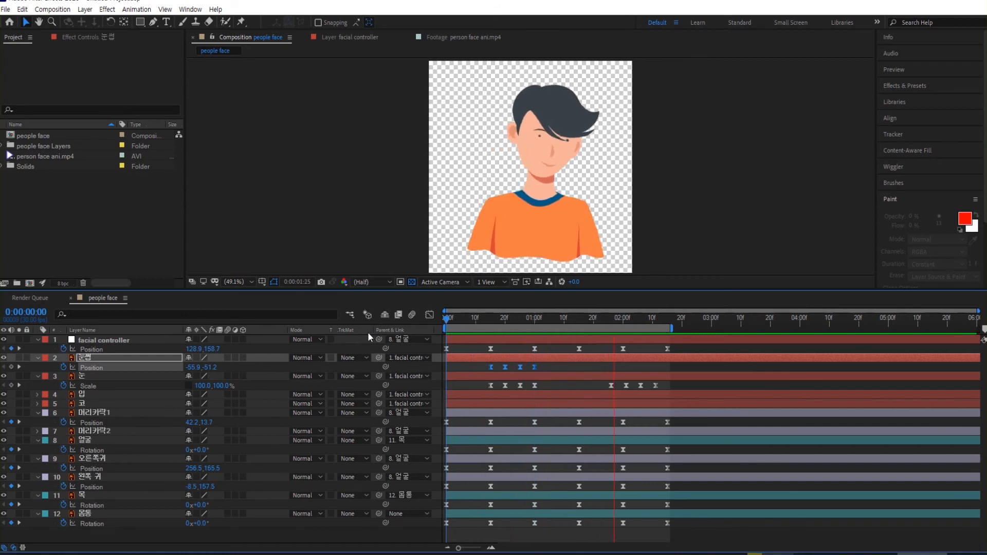
pyautogui.press('space')
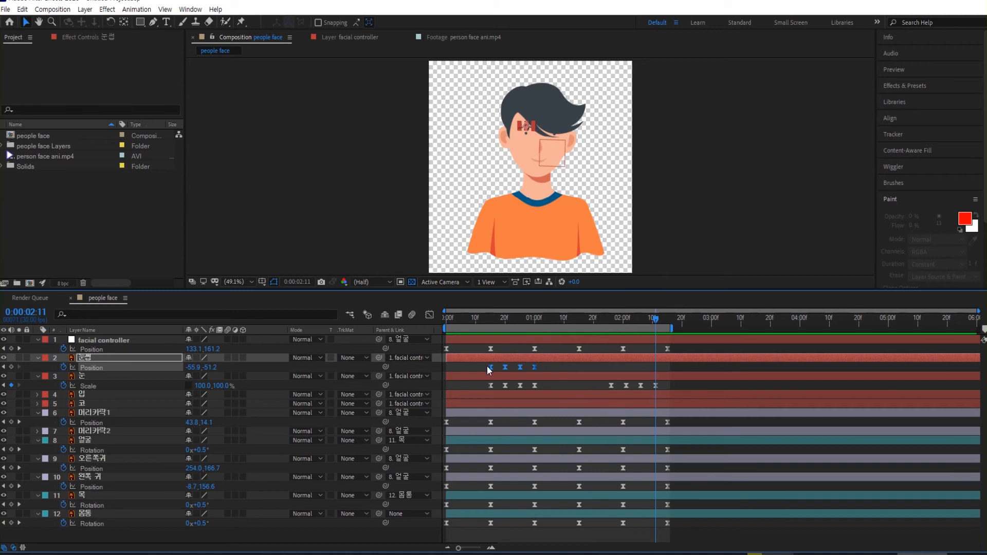
# Step: Paste a copy of the four eased 눈썹 Position keyframes starting at 0:00:01:26 and preview the animation
pyautogui.moveTo(472, 368); pyautogui.dragTo(551, 370)
pyautogui.click(611, 321)
pyautogui.hotkey('ctrl', 'v')
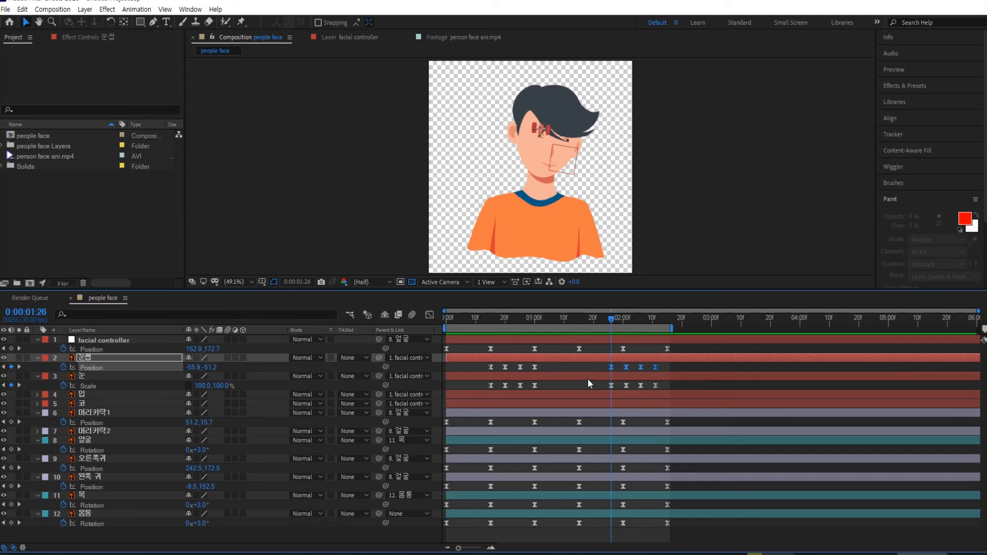
pyautogui.press('space')
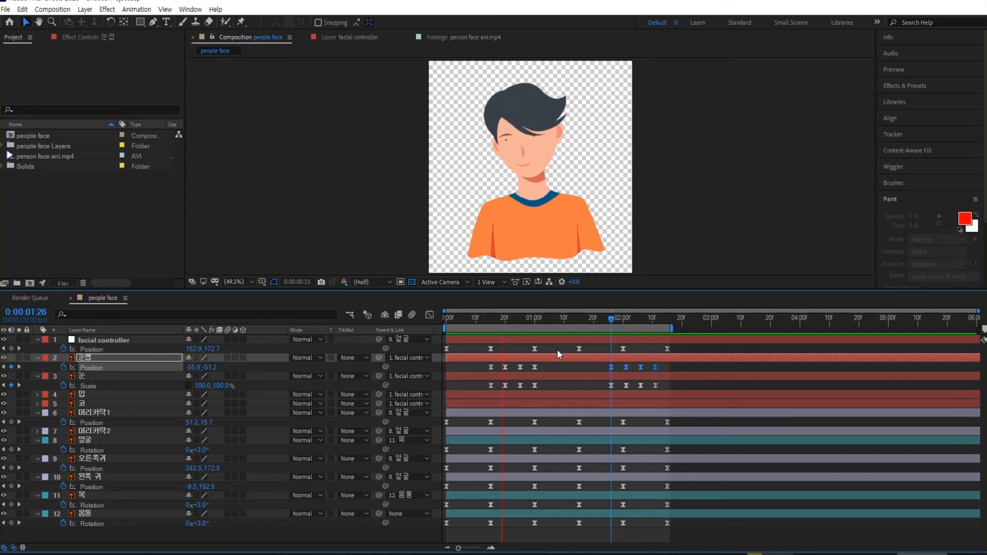
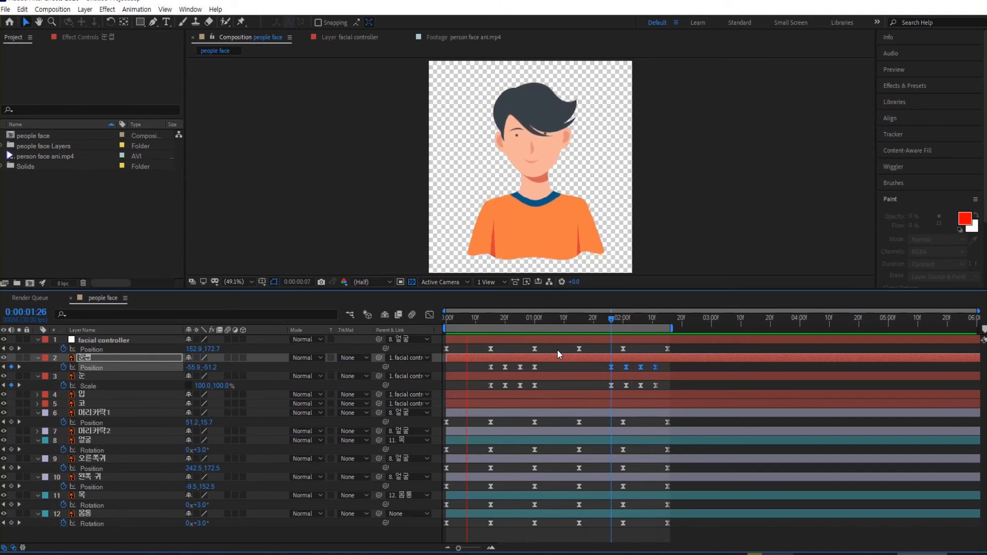
pyautogui.press('space')
pyautogui.moveTo(597, 315); pyautogui.dragTo(488, 315)
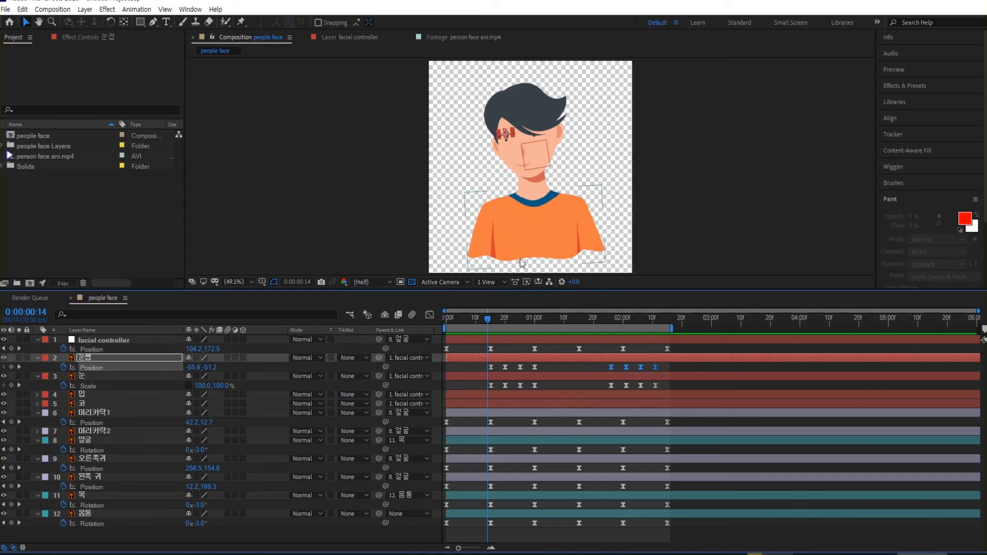
pyautogui.click(489, 319)
# Step: Add a starting Scale keyframe to the mouth layer 입 at 0:00:00:00
pyautogui.moveTo(485, 319); pyautogui.dragTo(422, 318)
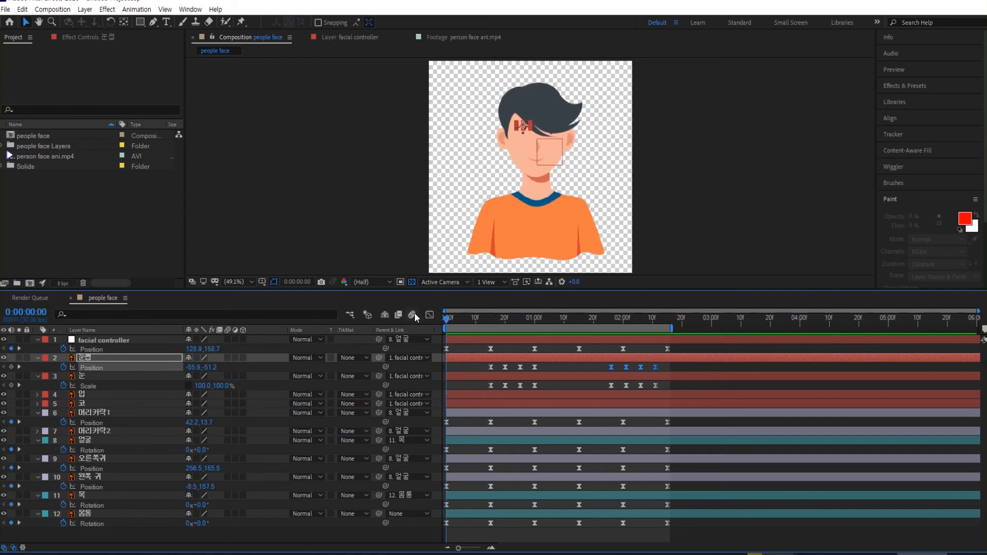
pyautogui.click(84, 394)
pyautogui.press('s')
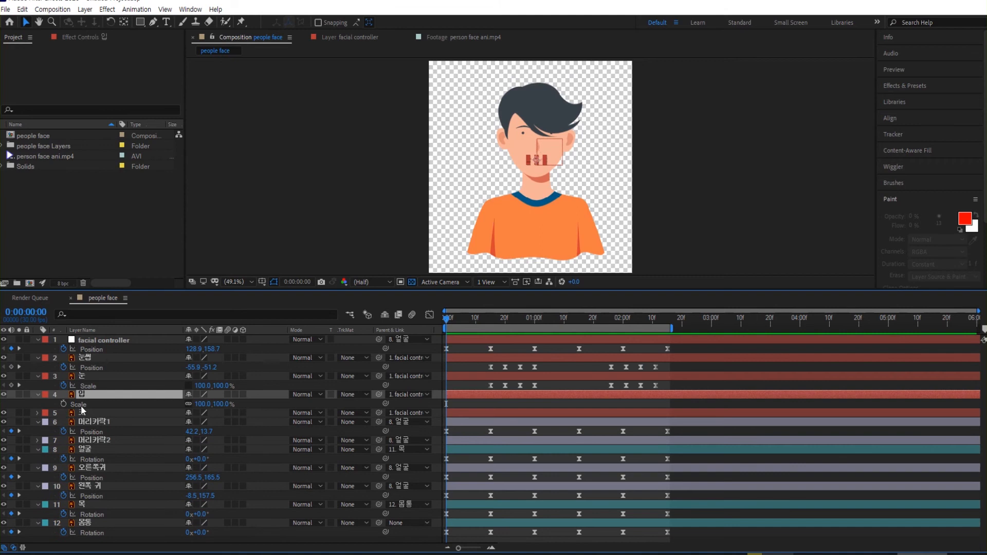
pyautogui.click(63, 404)
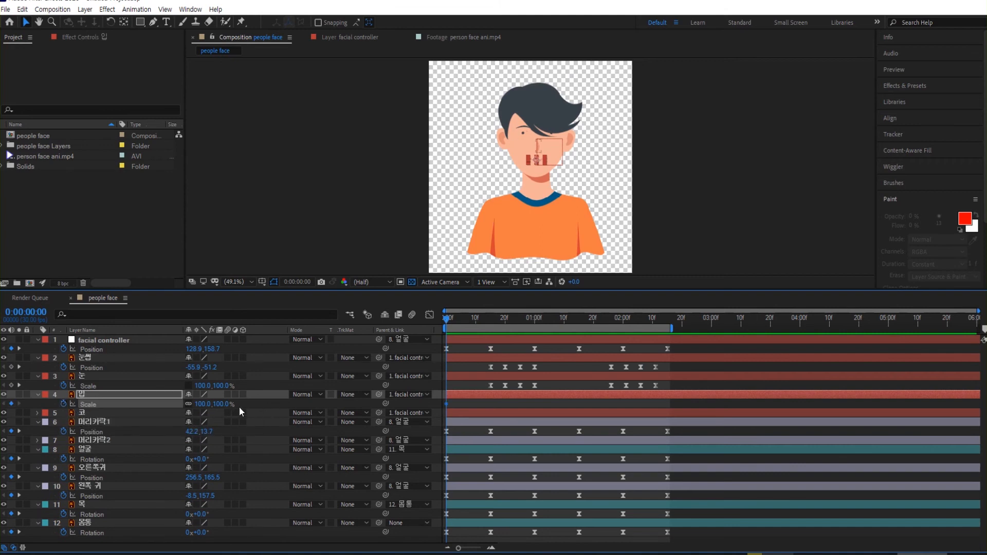
# Step: Unlink the Scale proportions of 입 and set them at 0:00:00:15 to 69% wide and 80% high
pyautogui.click(490, 319)
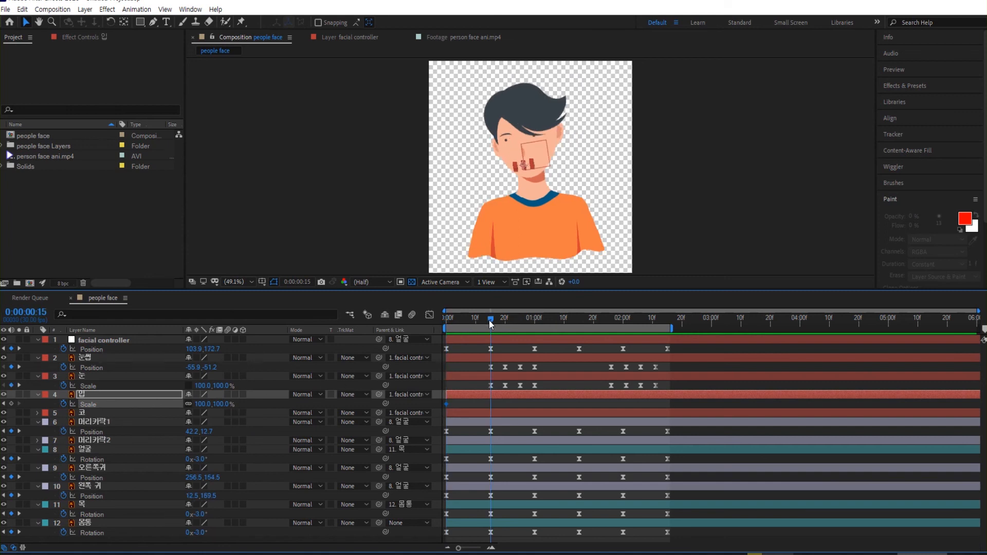
pyautogui.click(189, 404)
pyautogui.moveTo(201, 404); pyautogui.dragTo(199, 411)
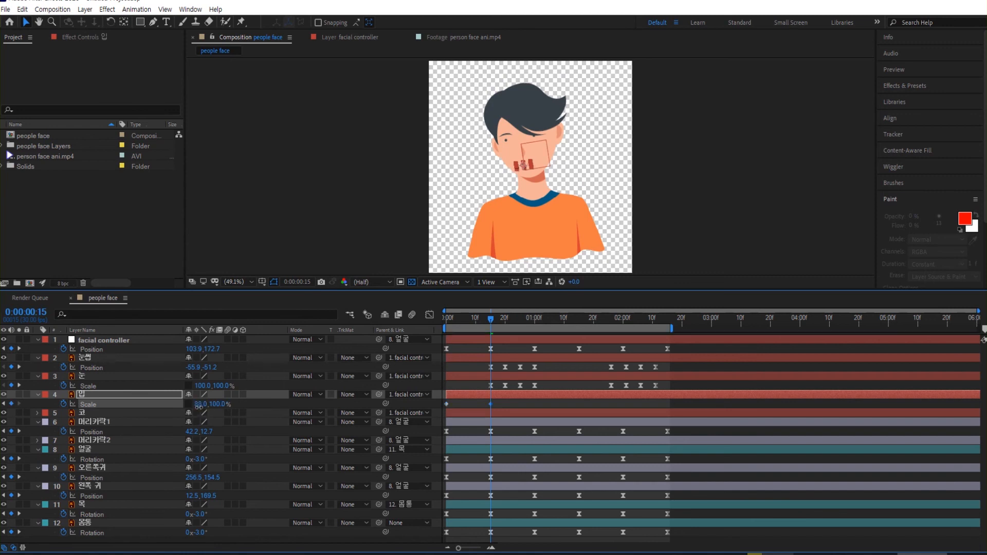
pyautogui.moveTo(198, 413); pyautogui.dragTo(199, 415)
pyautogui.click(215, 404)
pyautogui.write('80')
pyautogui.press('Return')
pyautogui.click(368, 183)
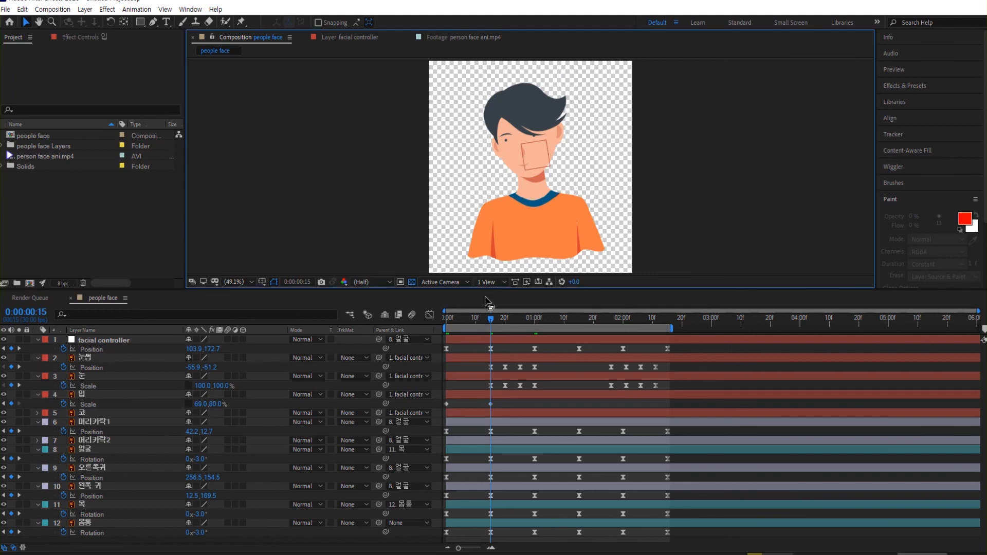
# Step: Reduce the vertical Scale of 입 at 0:00:00:15 to 70% and scrub from the start to check the mouth
pyautogui.moveTo(488, 319); pyautogui.dragTo(488, 344)
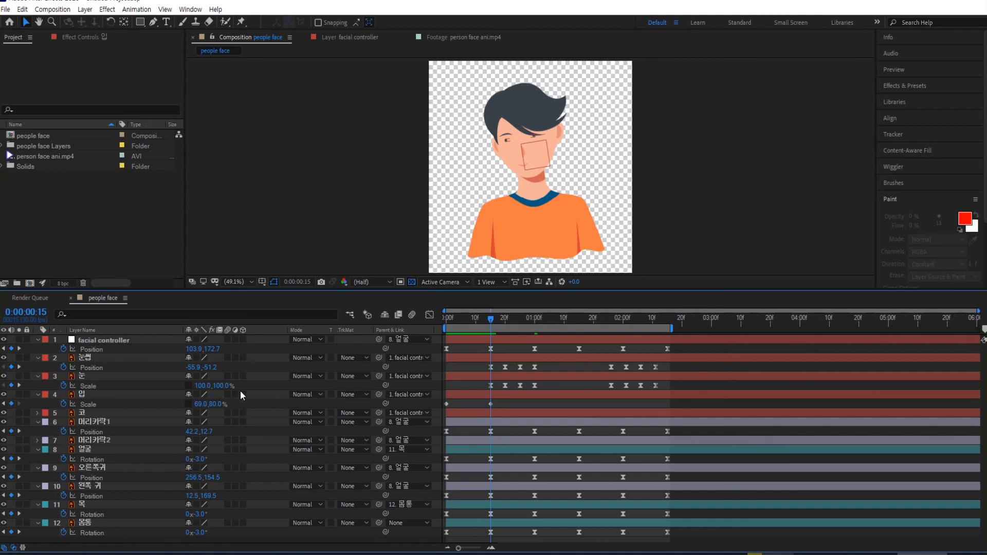
pyautogui.click(216, 405)
pyautogui.write('70')
pyautogui.press('Return')
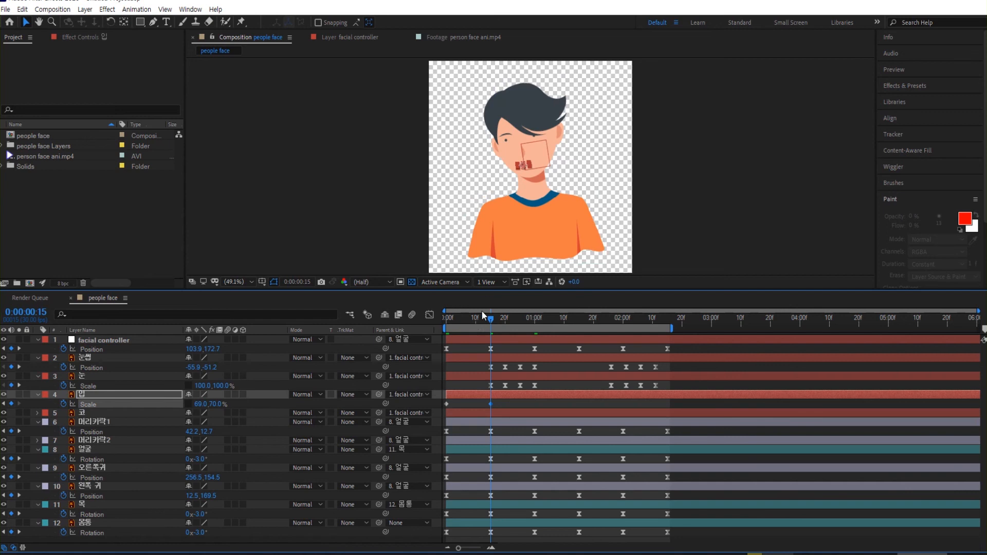
pyautogui.moveTo(467, 322); pyautogui.dragTo(442, 326)
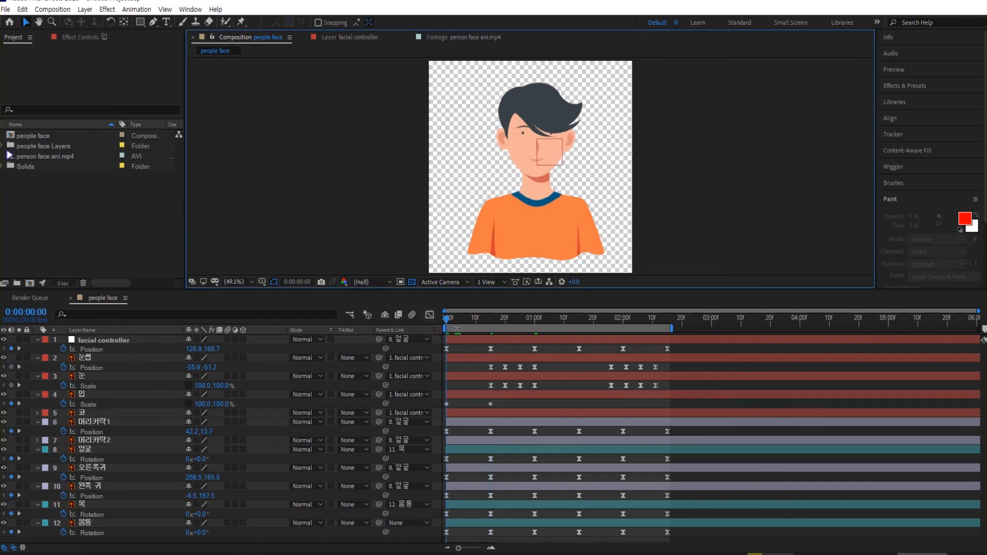
pyautogui.moveTo(453, 324); pyautogui.dragTo(495, 329)
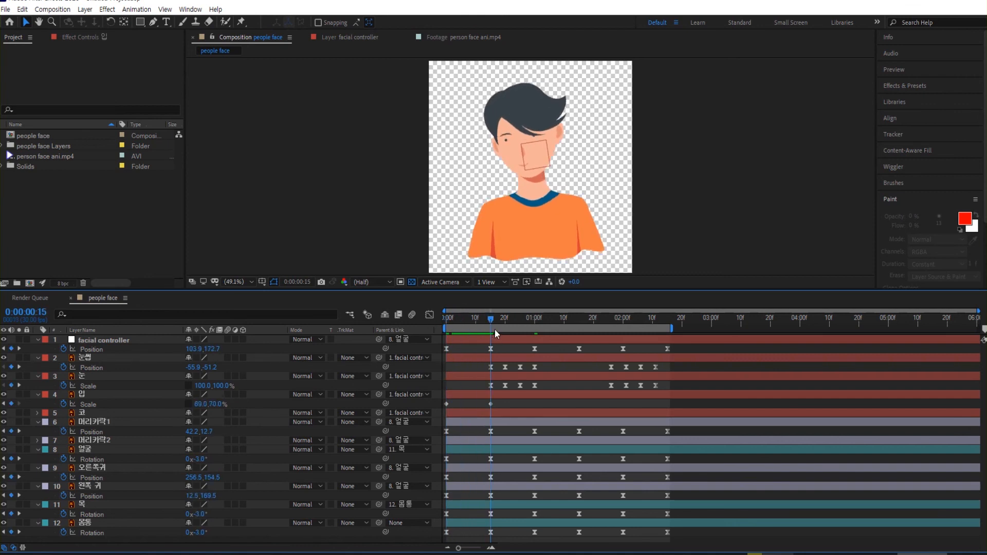
# Step: Hold the smaller mouth by adding Scale keyframes on 입 with the current value at 0:00:01:00 and 0:00:01:15
pyautogui.moveTo(494, 329); pyautogui.dragTo(535, 333)
pyautogui.click(11, 404)
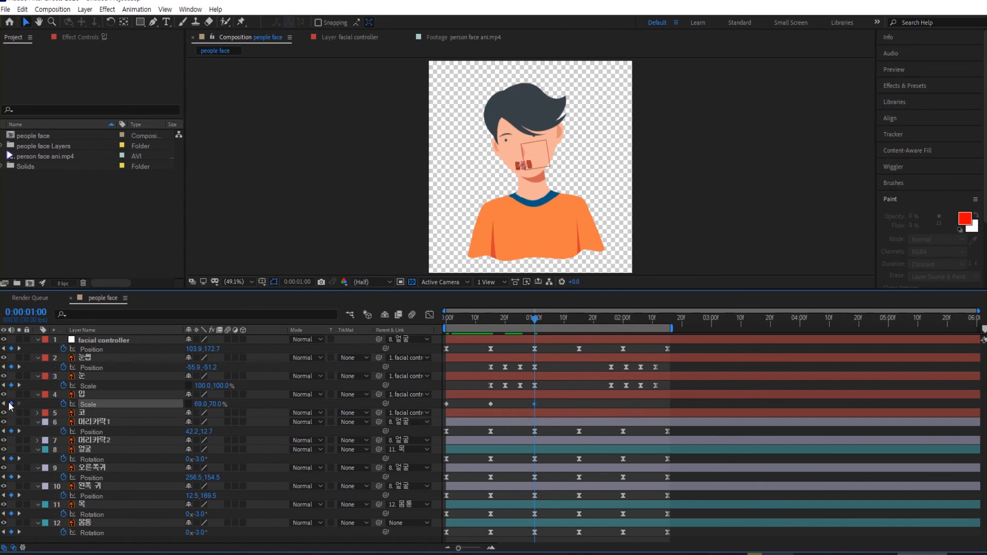
pyautogui.click(576, 320)
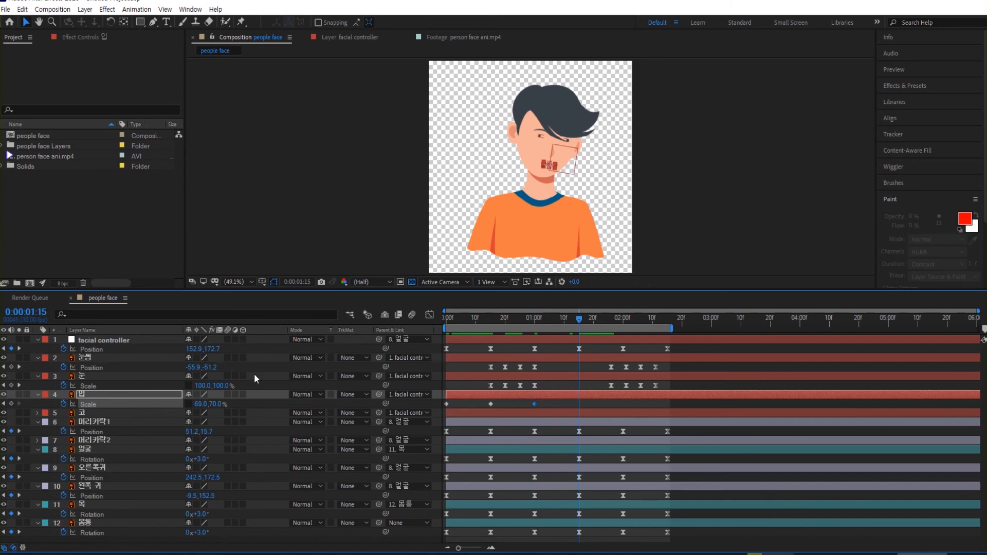
pyautogui.click(11, 404)
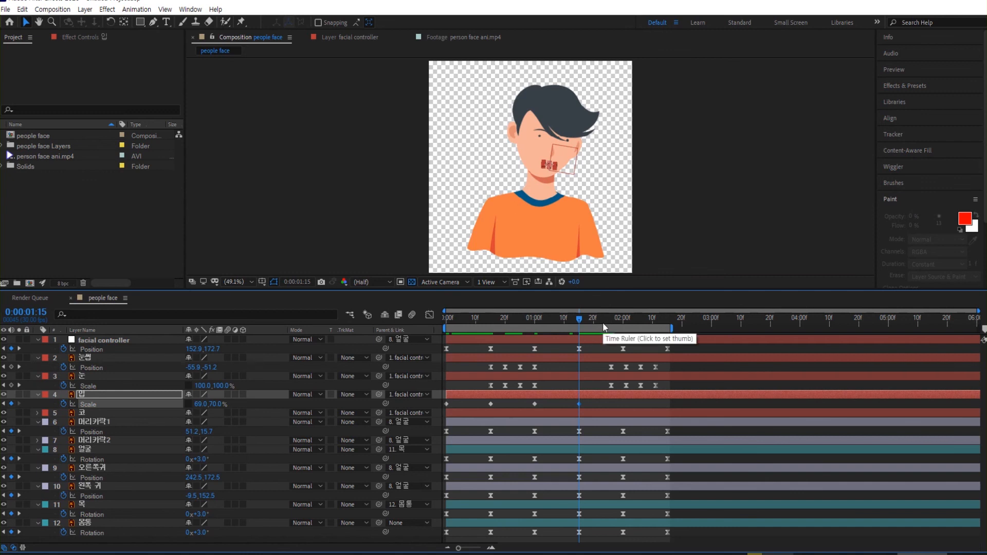
# Step: Hold the mouth layer 입's Scale with a keyframe at 0:00:02:00, paste its starting Scale keyframe at 0:00:02:15, and preview
pyautogui.click(623, 323)
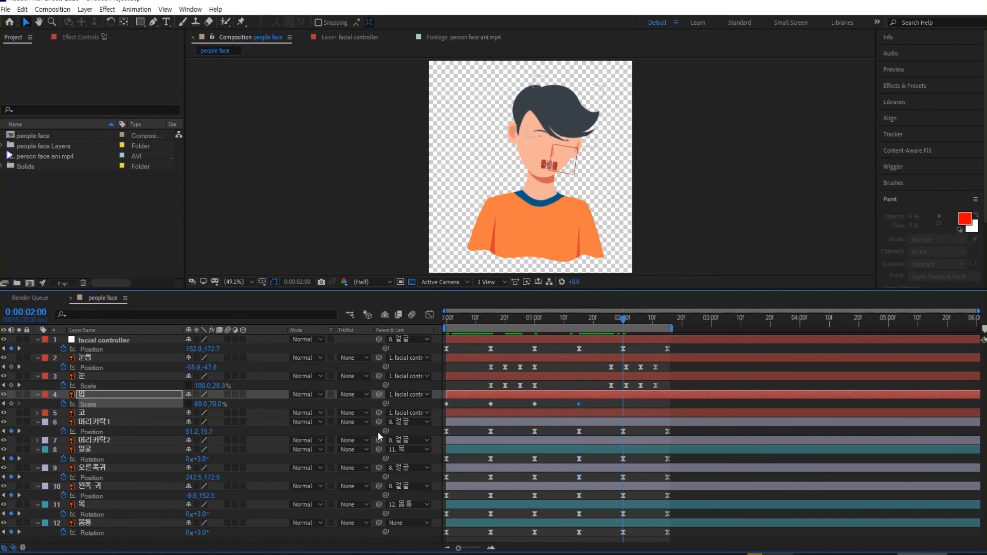
pyautogui.click(11, 403)
pyautogui.click(666, 323)
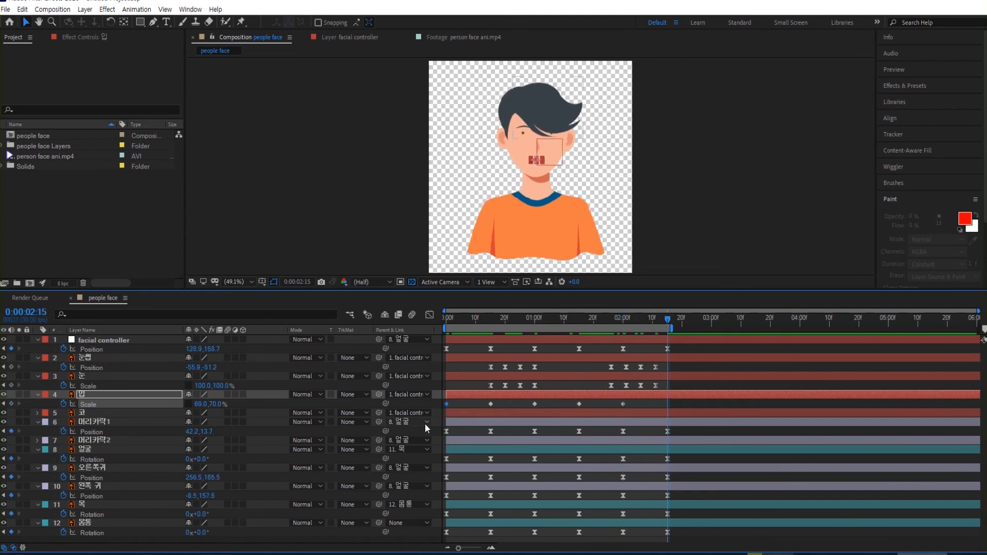
pyautogui.hotkey('ctrl', 'v')
pyautogui.moveTo(608, 315); pyautogui.dragTo(246, 325)
pyautogui.click(270, 211)
pyautogui.press('space')
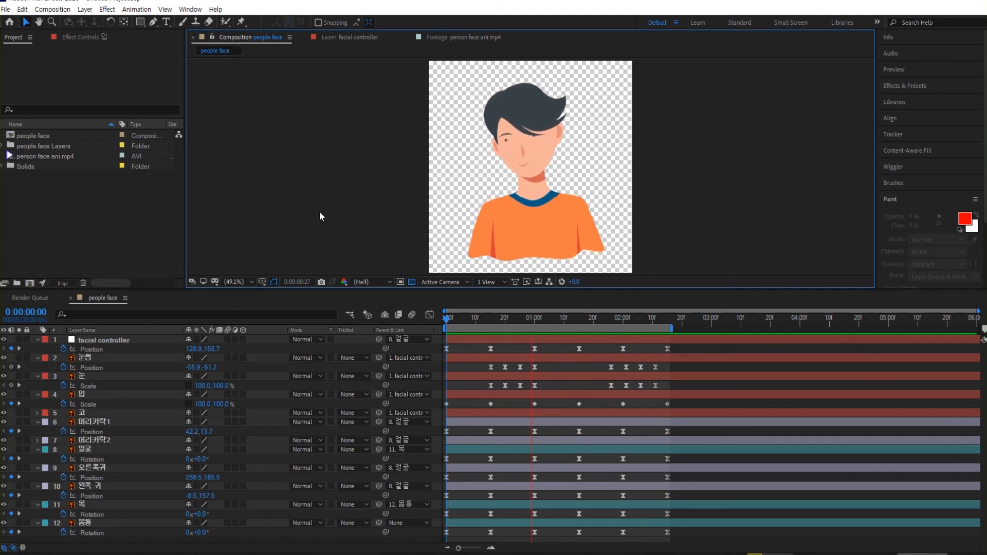
# Step: Widen 입 to 100% horizontal Scale at 0:00:01:08 and preview the animation from the start
pyautogui.moveTo(563, 317)
pyautogui.mouseDown()
pyautogui.moveTo(548, 322)
pyautogui.moveTo(560, 321)
pyautogui.mouseUp()
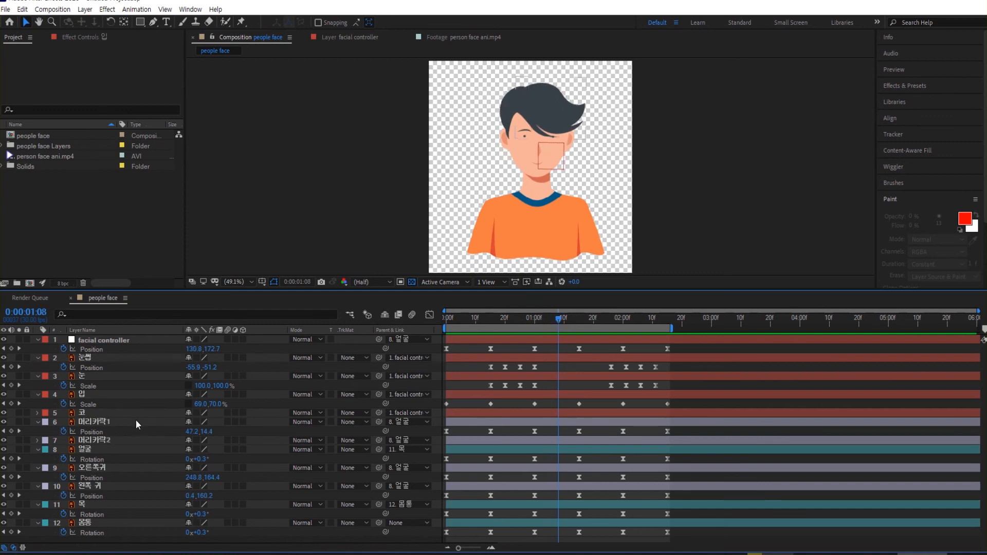
pyautogui.click(200, 405)
pyautogui.write('100')
pyautogui.press('Return')
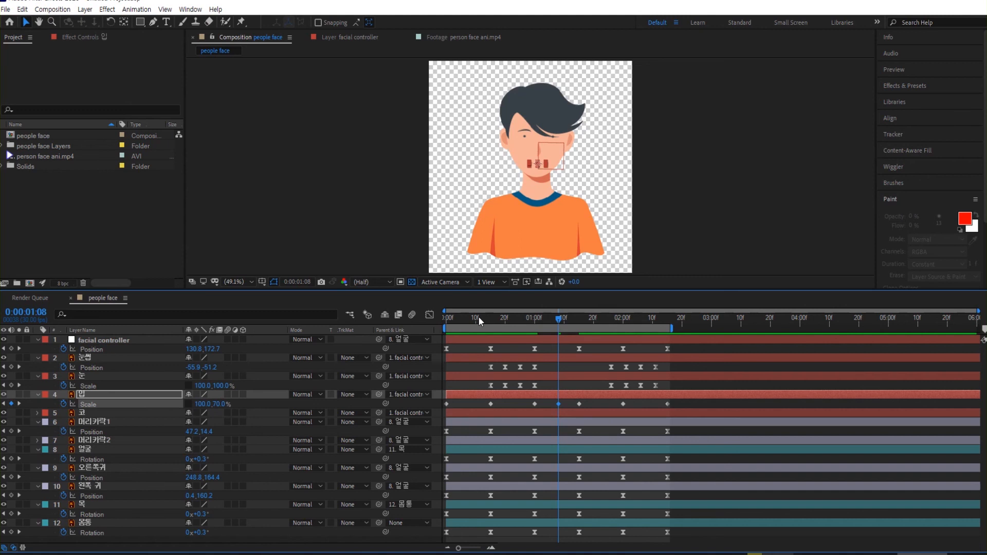
pyautogui.moveTo(479, 316); pyautogui.dragTo(276, 331)
pyautogui.press('space')
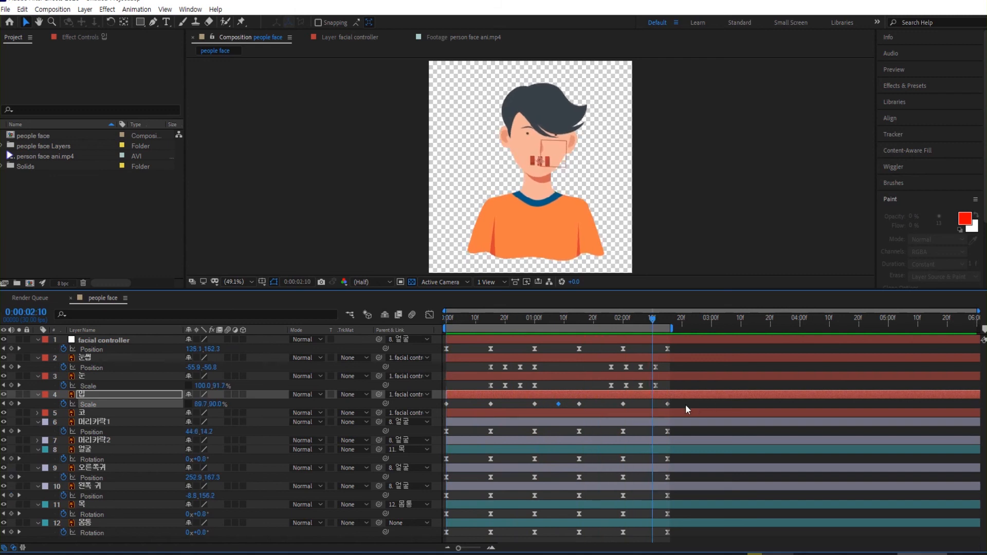
# Step: Apply Easy Ease to all Scale keyframes of 입 and preview the mouth motion
pyautogui.click(542, 404)
pyautogui.moveTo(685, 405); pyautogui.dragTo(440, 410)
pyautogui.press('F9')
pyautogui.press('space')
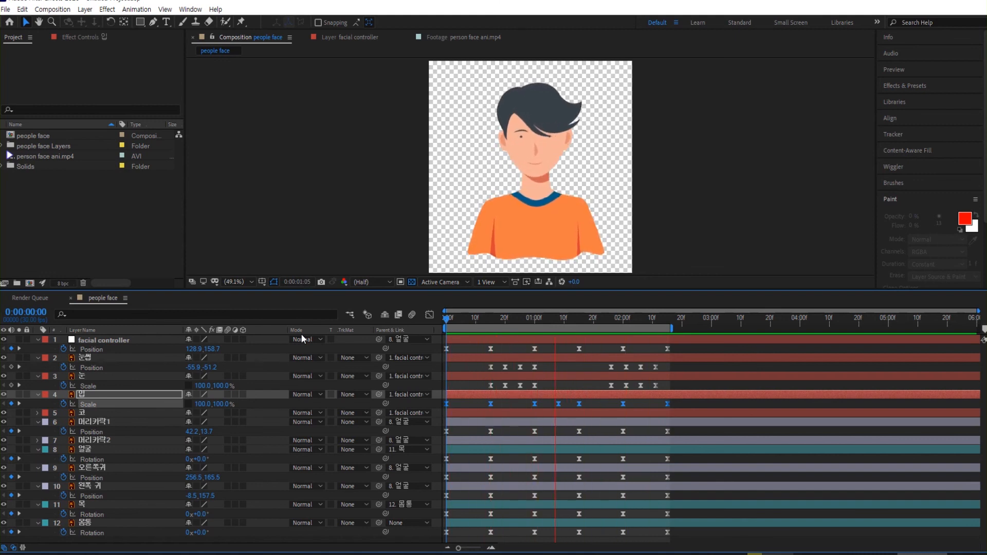
pyautogui.press('space')
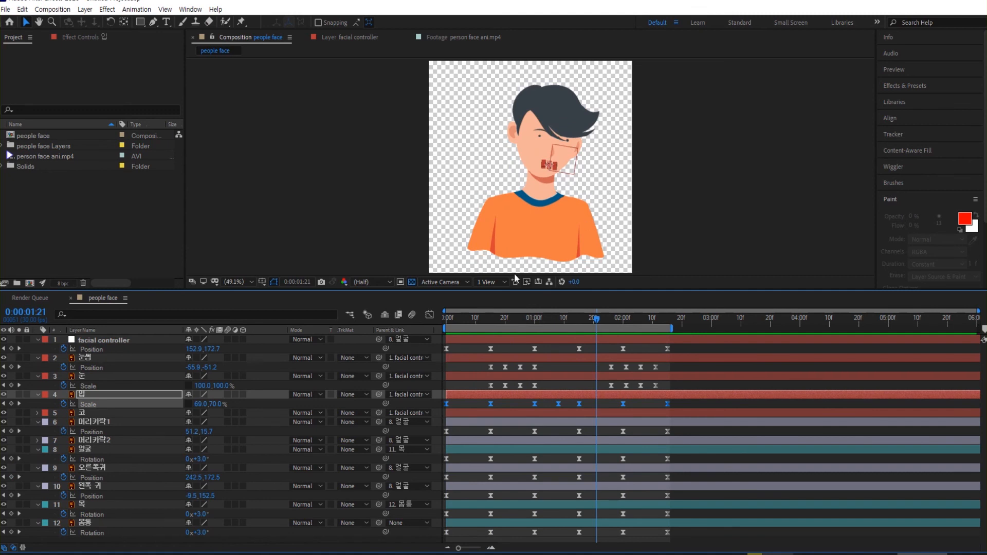
pyautogui.moveTo(488, 316); pyautogui.dragTo(427, 329)
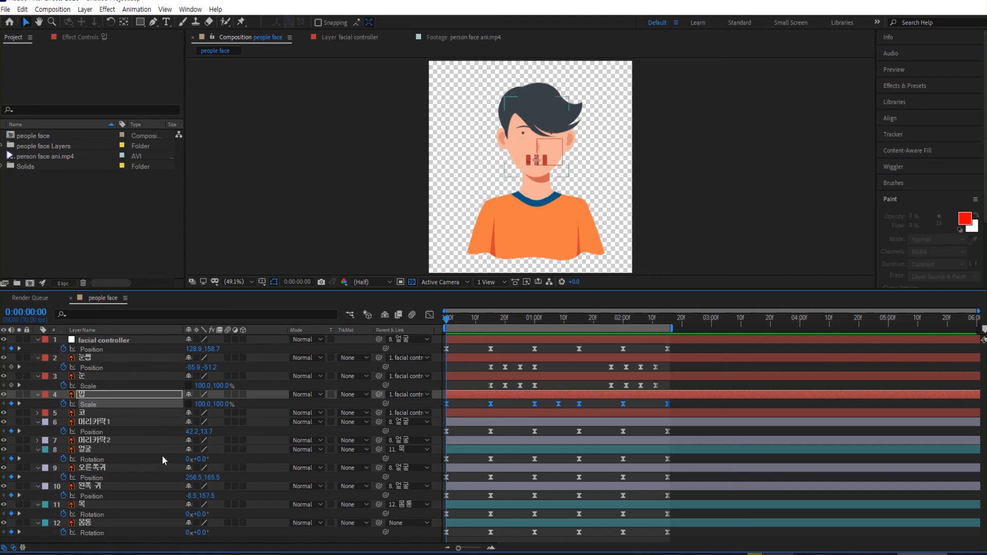
# Step: Show the Position of the body layer 몸통 and lower the character to 430.6, 813.8
pyautogui.click(97, 522)
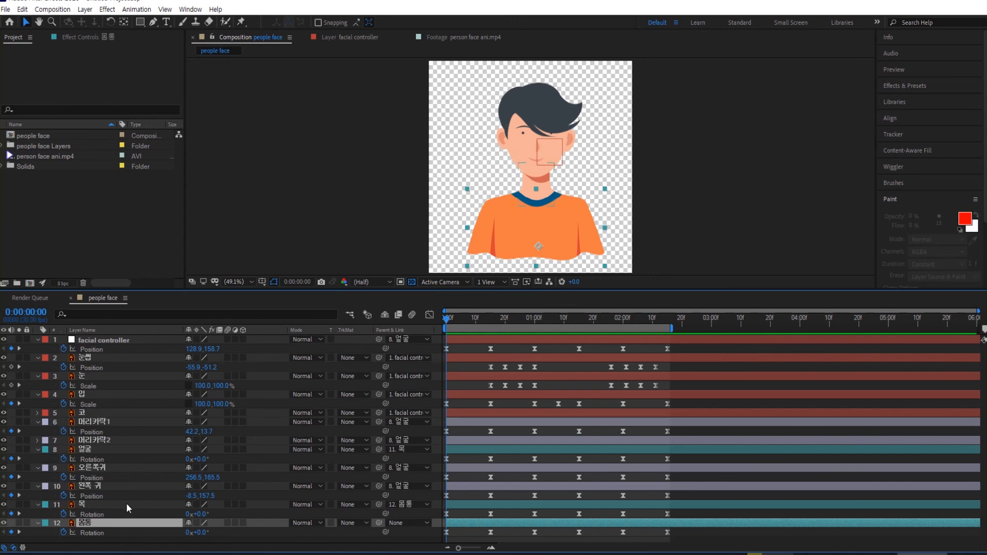
pyautogui.press('p')
pyautogui.moveTo(212, 532)
pyautogui.mouseDown()
pyautogui.moveTo(310, 528)
pyautogui.moveTo(222, 528)
pyautogui.mouseUp()
pyautogui.moveTo(281, 528); pyautogui.dragTo(276, 526)
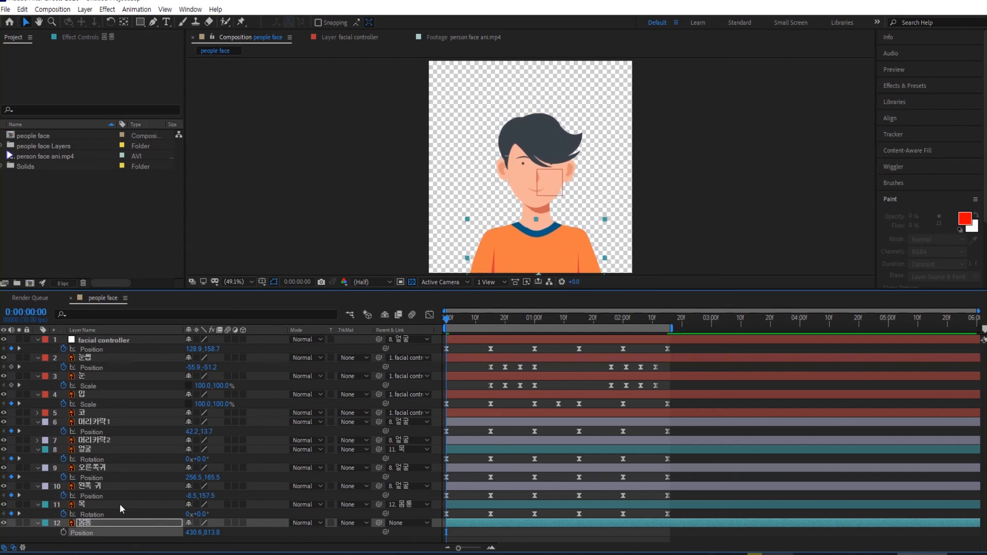
# Step: Keyframe 몸통's Position to rise from 430.6, 1436.8 at 0:00:00:00 to 430.6, 813.8 at 0:00:00:10, and preview the entrance
pyautogui.click(63, 532)
pyautogui.moveTo(214, 533); pyautogui.dragTo(563, 509)
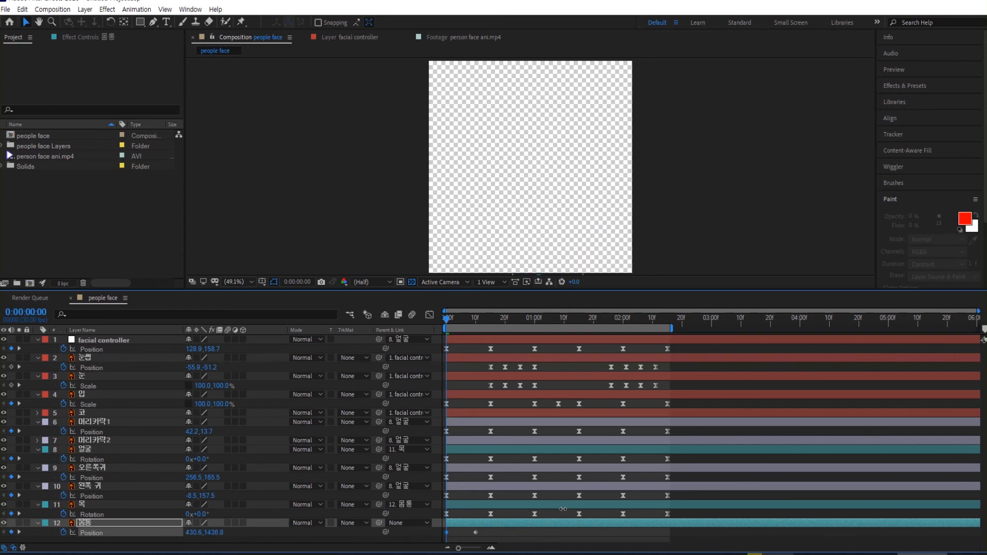
pyautogui.press('space')
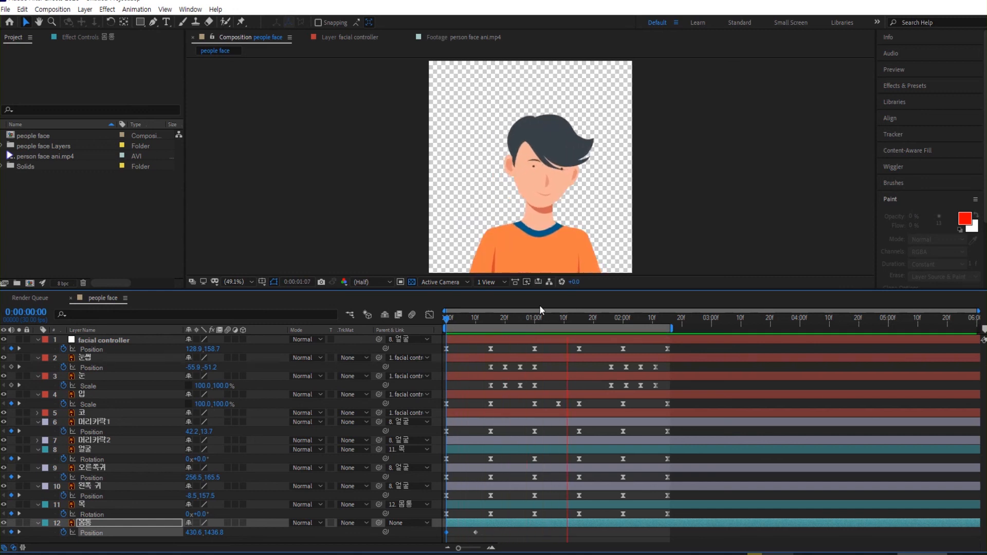
pyautogui.press('space')
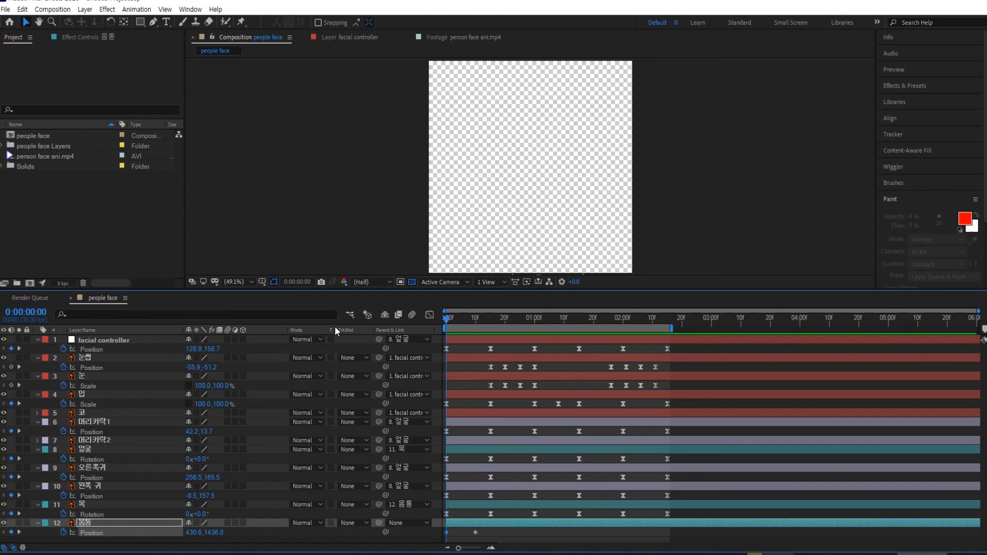
pyautogui.press('space')
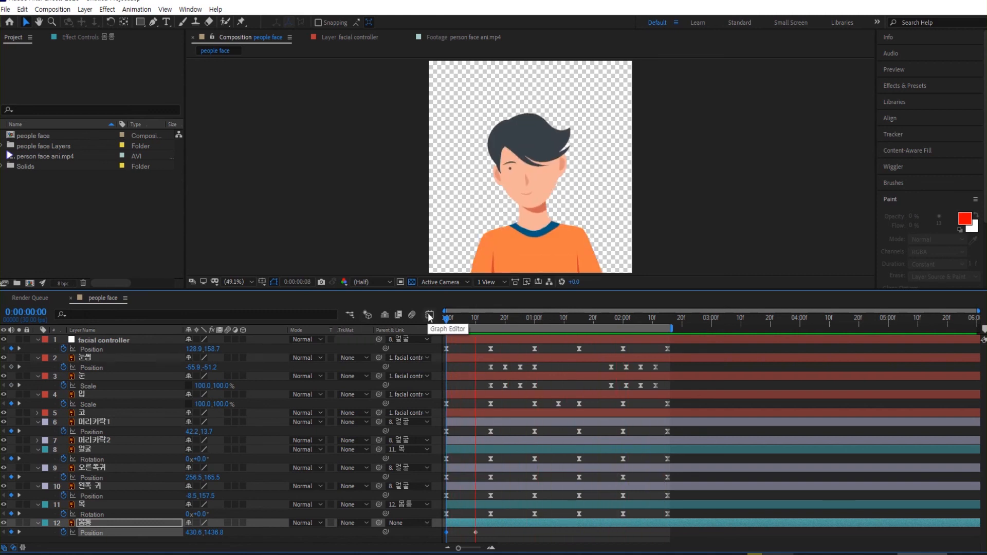
pyautogui.press('space')
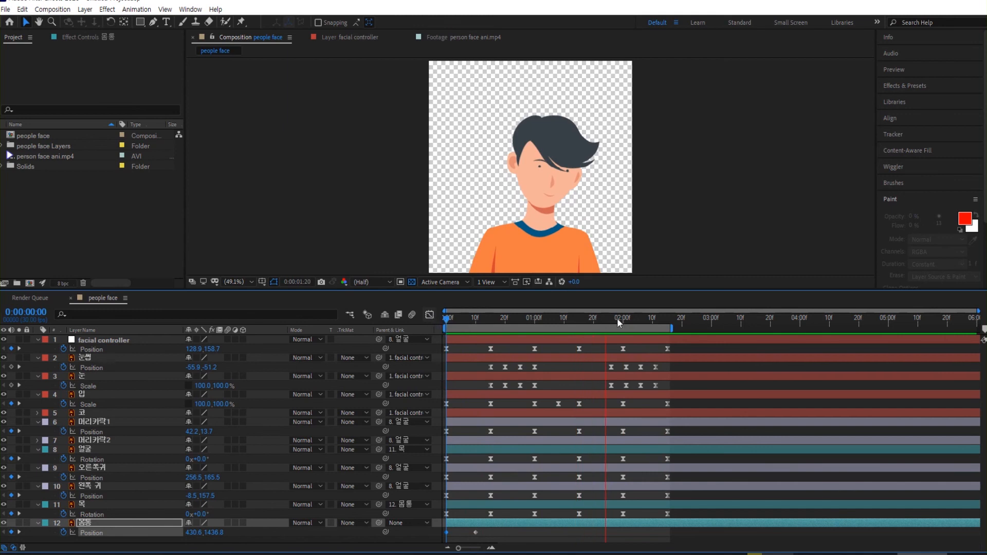
# Step: Shift every keyframe except 몸통's Position 10 frames later, extend the work area past 0:00:03:00, and preview
pyautogui.moveTo(685, 345); pyautogui.dragTo(483, 517)
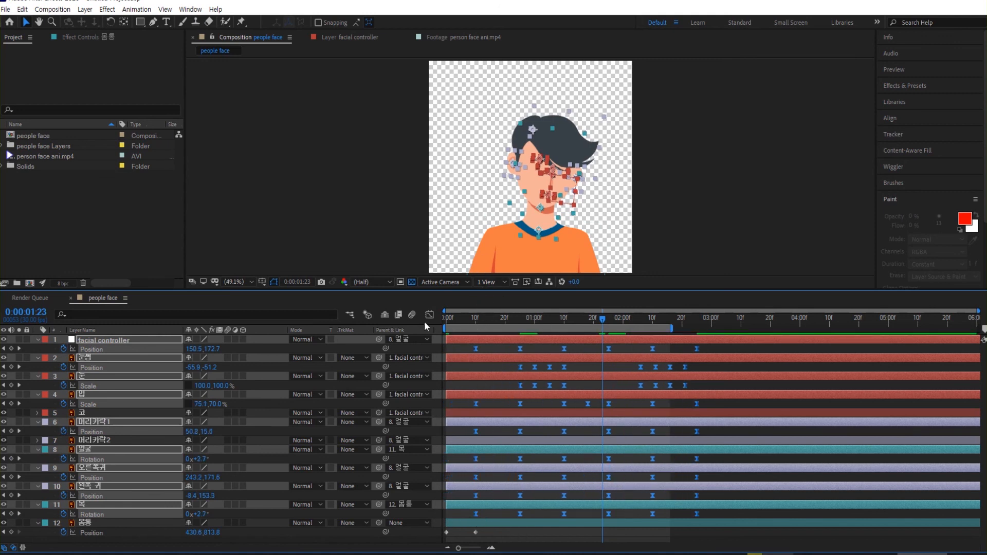
pyautogui.press('Home')
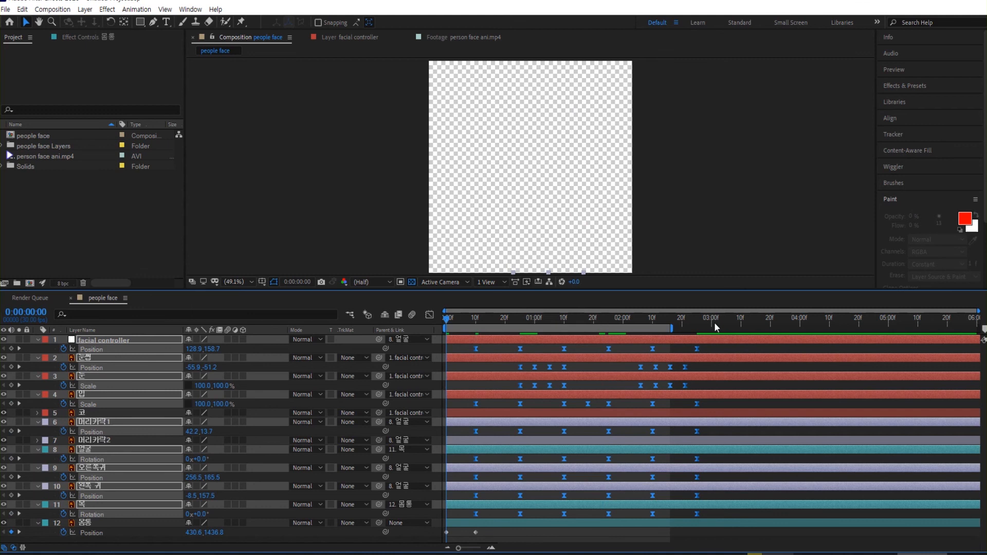
pyautogui.moveTo(673, 328); pyautogui.dragTo(735, 328)
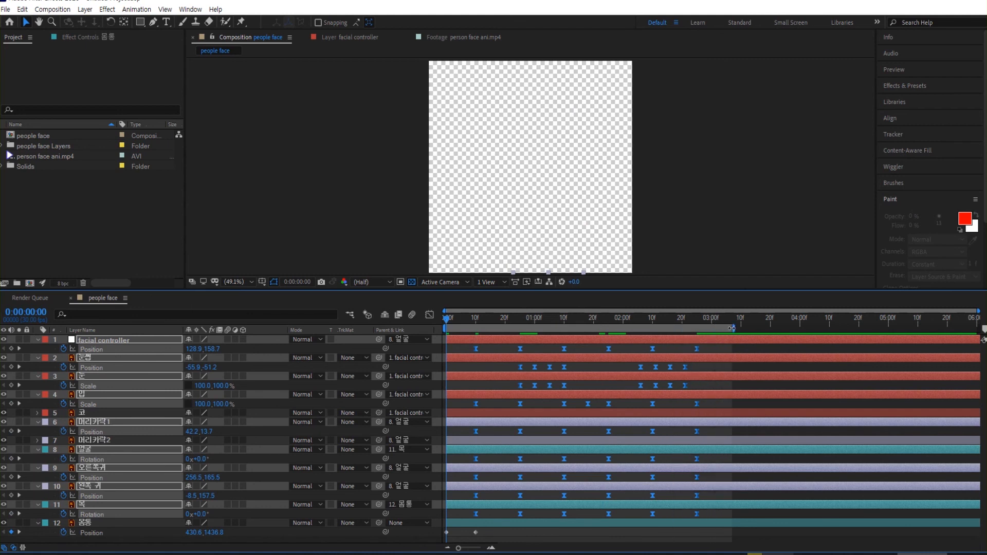
pyautogui.press('space')
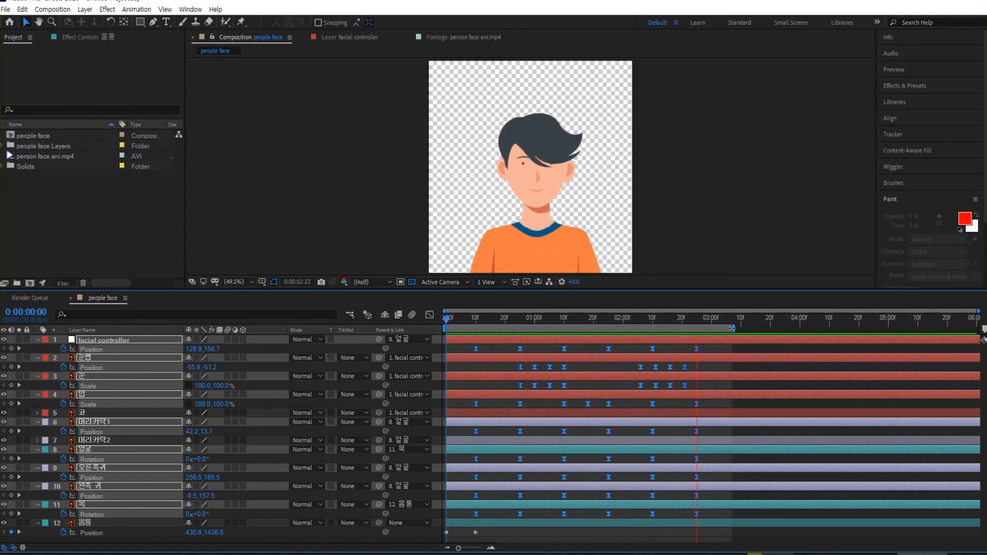
pyautogui.press('space')
# Step: Set the incoming velocity influence of both 몸통 Position keyframes to 100% and preview the entrance
pyautogui.moveTo(487, 531); pyautogui.dragTo(441, 540)
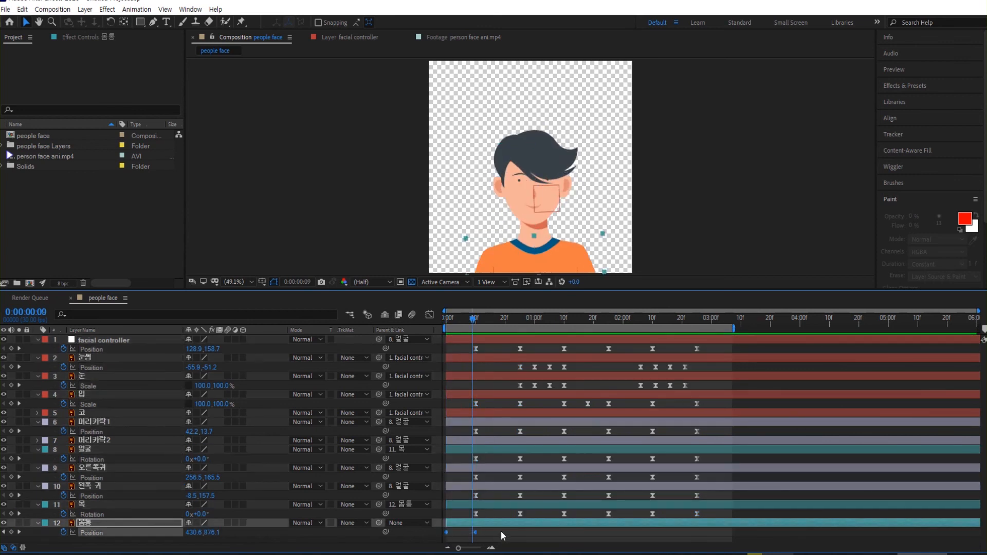
pyautogui.rightClick(446, 534)
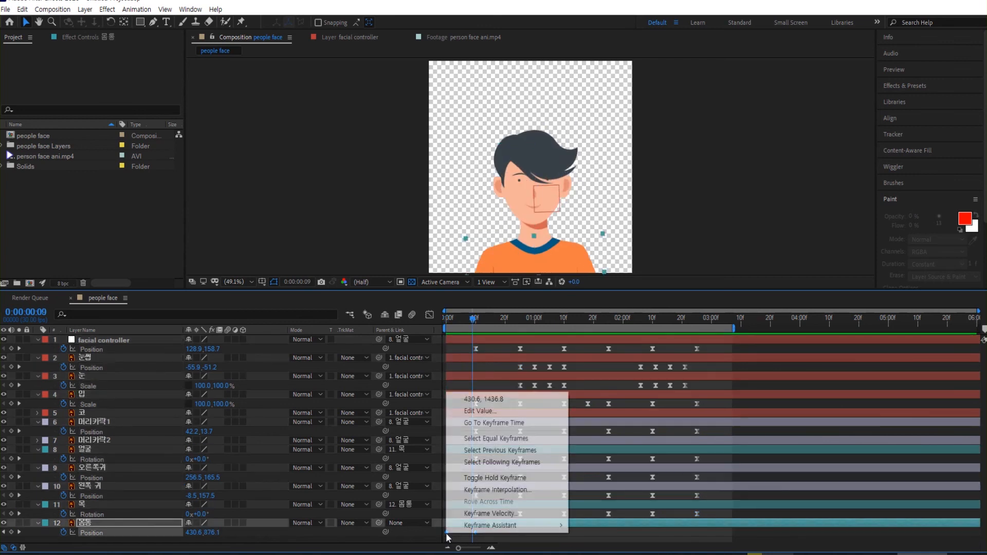
pyautogui.click(504, 515)
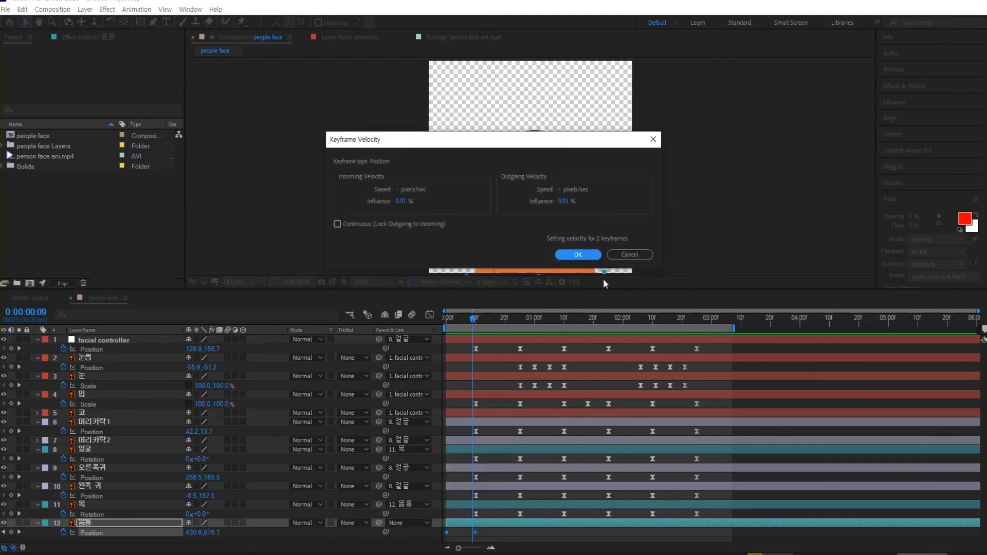
pyautogui.click(405, 202)
pyautogui.write('100')
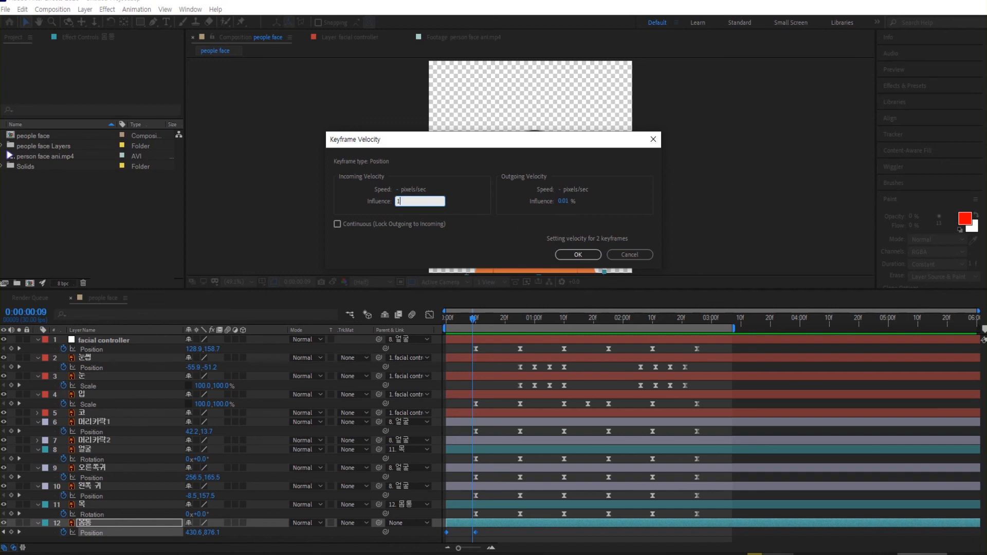
pyautogui.press('Return')
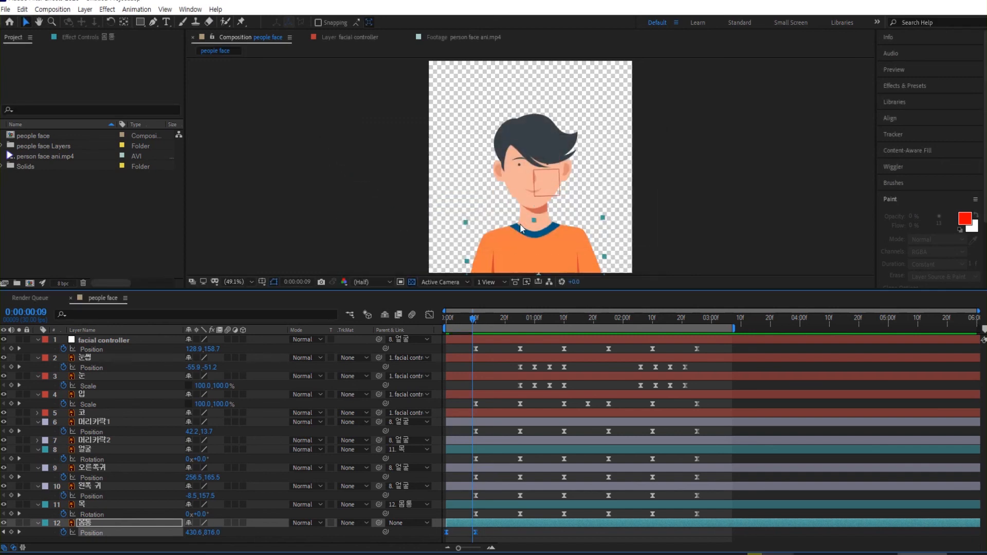
pyautogui.moveTo(460, 321); pyautogui.dragTo(386, 327)
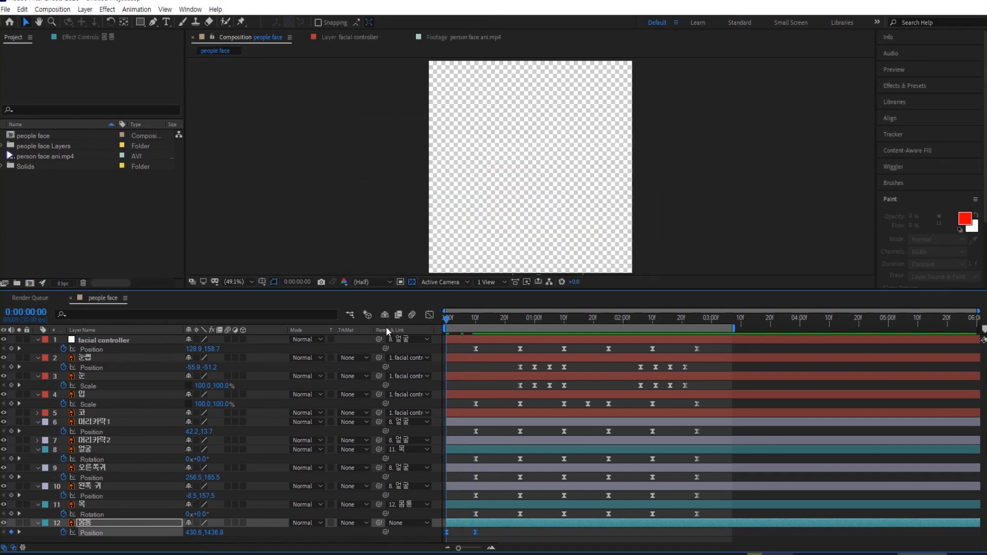
pyautogui.press('space')
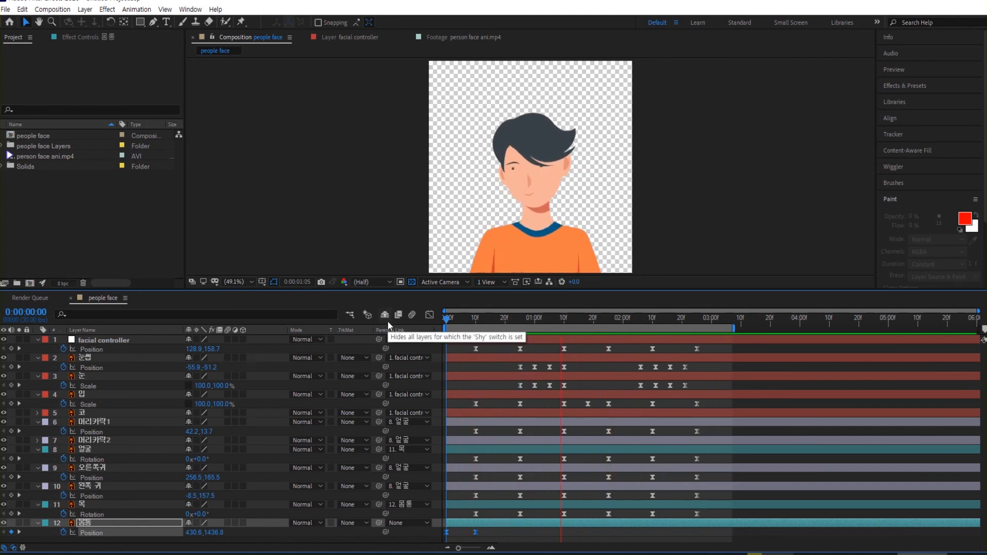
pyautogui.press('space')
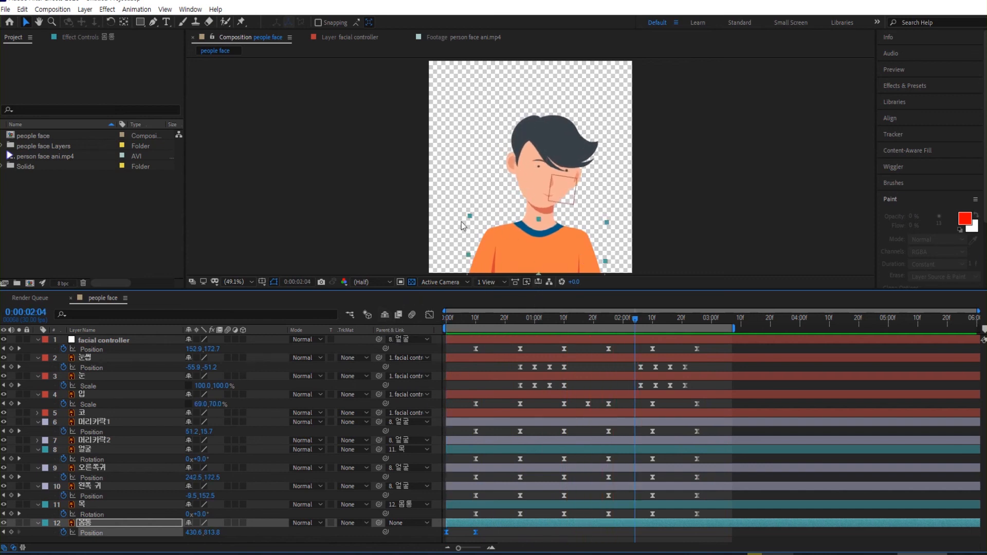
# Step: Display 몸통's Position as a value graph in the Graph Editor and separate its X and Y dimensions
pyautogui.click(429, 315)
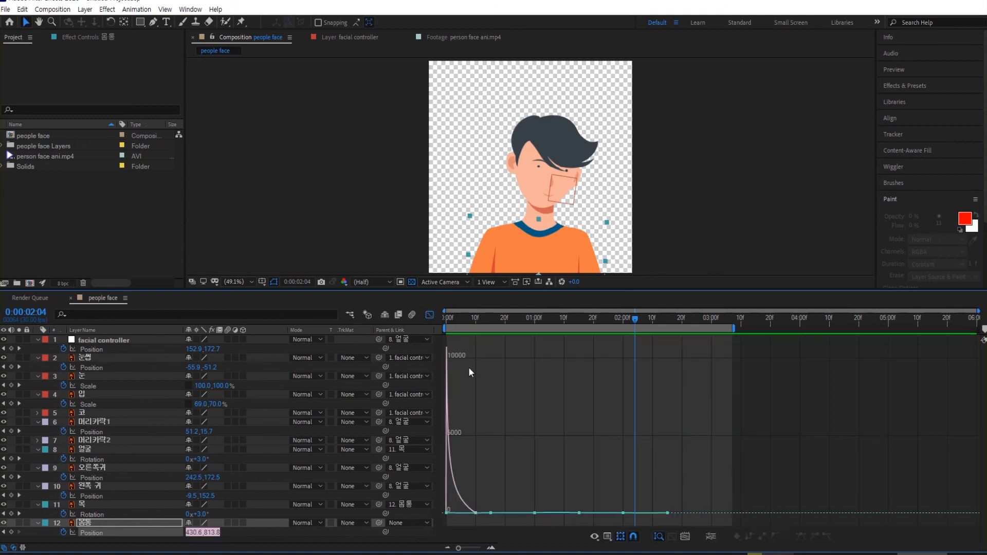
pyautogui.click(608, 536)
pyautogui.click(649, 421)
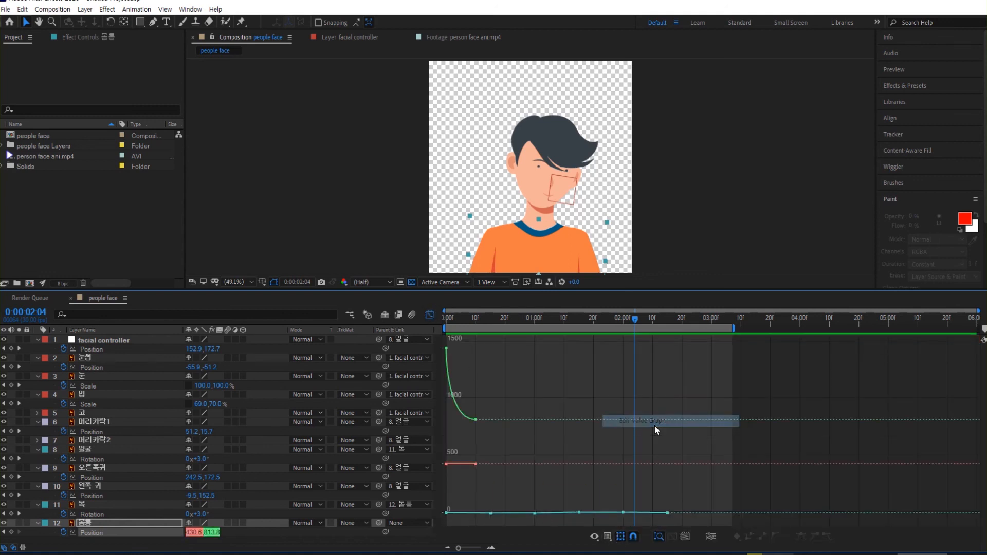
pyautogui.moveTo(473, 421)
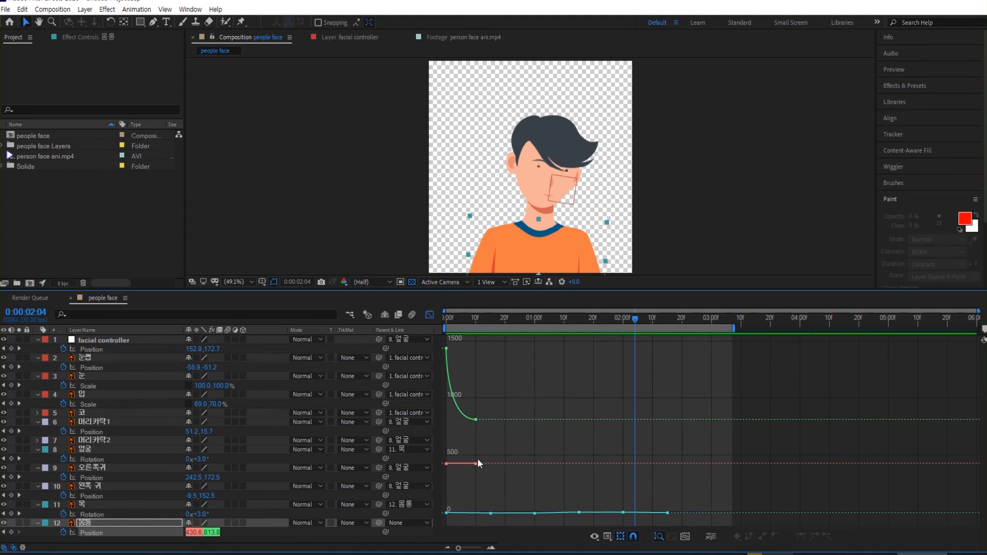
pyautogui.rightClick(93, 532)
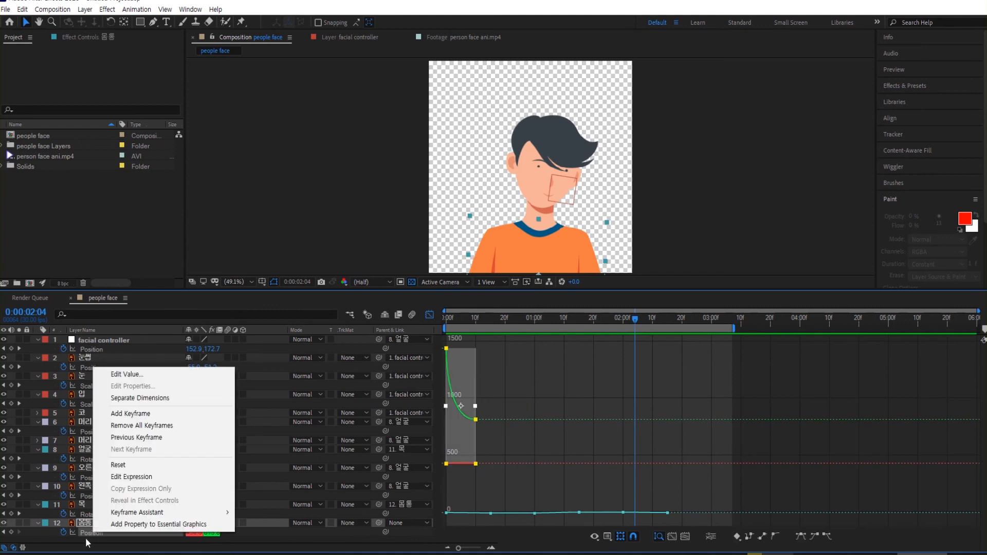
pyautogui.click(130, 399)
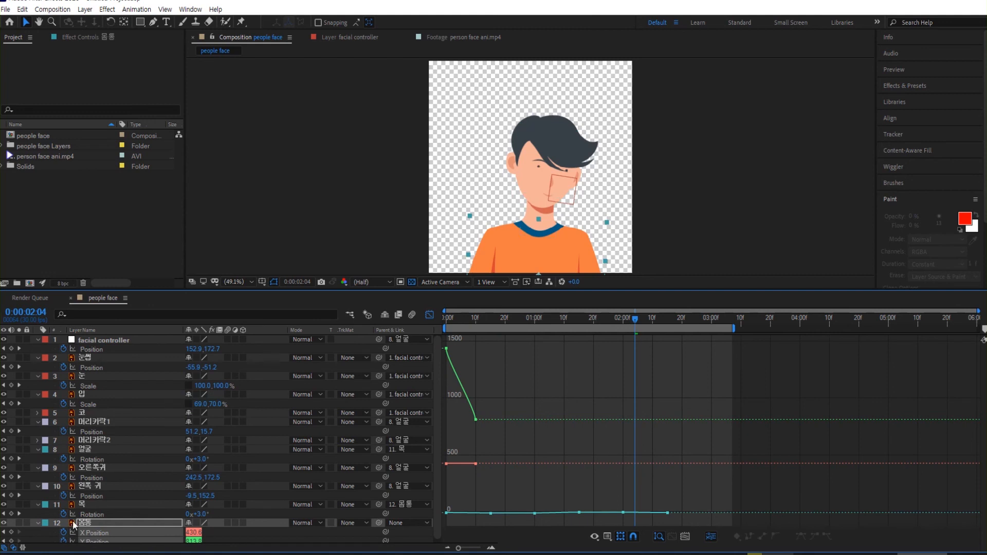
# Step: Bend the incoming handle of 몸통's Y Position keyframe at 0:00:00:10 so the curve dips past its final value
pyautogui.moveTo(447, 354)
pyautogui.click(474, 414)
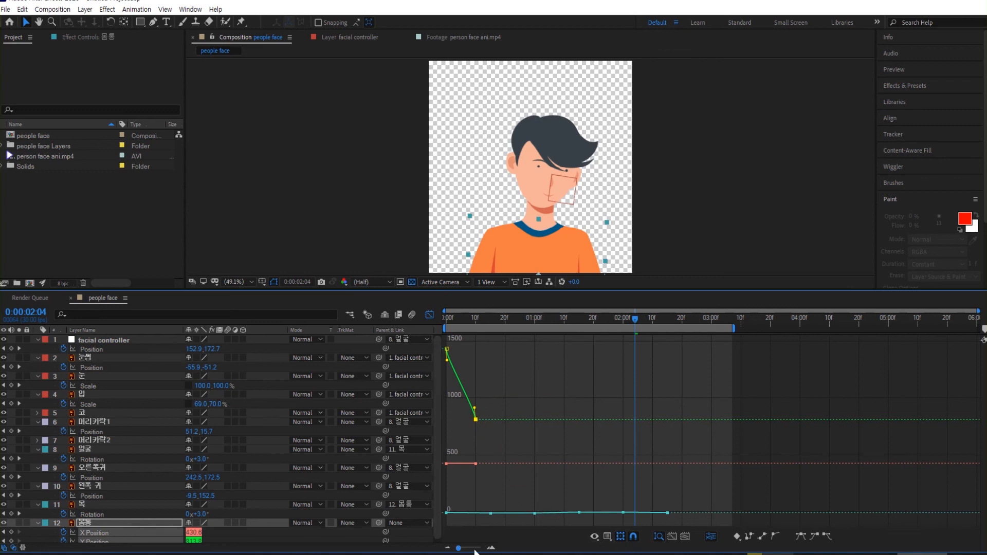
pyautogui.moveTo(460, 550); pyautogui.dragTo(473, 552)
pyautogui.moveTo(573, 549); pyautogui.dragTo(482, 547)
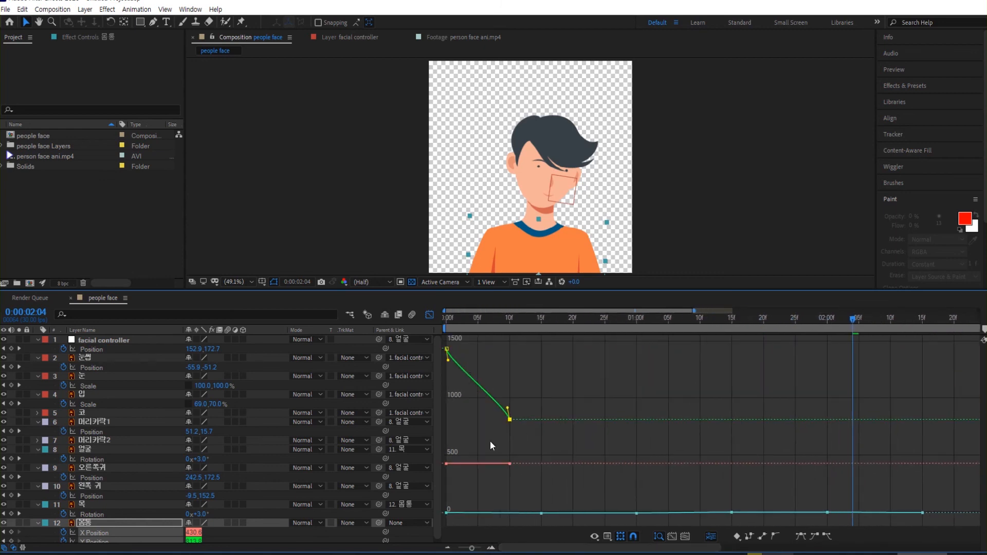
pyautogui.moveTo(507, 410); pyautogui.dragTo(478, 453)
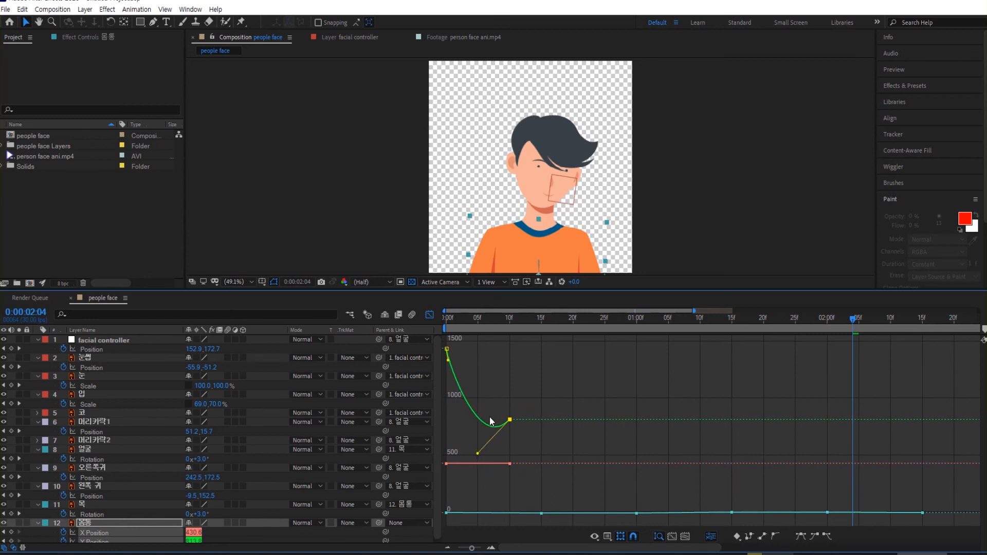
# Step: Check the body's overshoot around 0:00:00:07, soften it slightly with the Y Position curve's handle, and preview from the start
pyautogui.click(484, 322)
pyautogui.moveTo(486, 328); pyautogui.dragTo(508, 327)
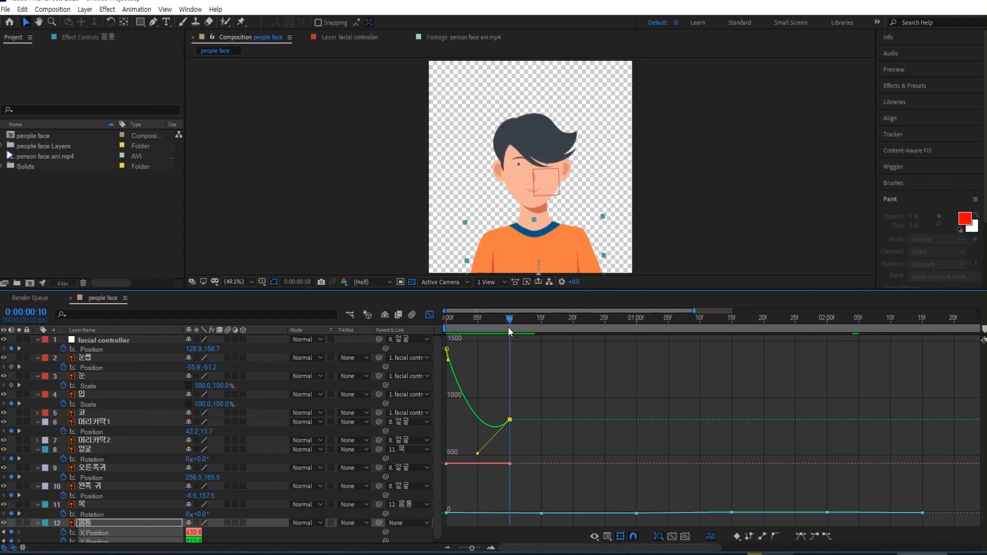
pyautogui.click(489, 322)
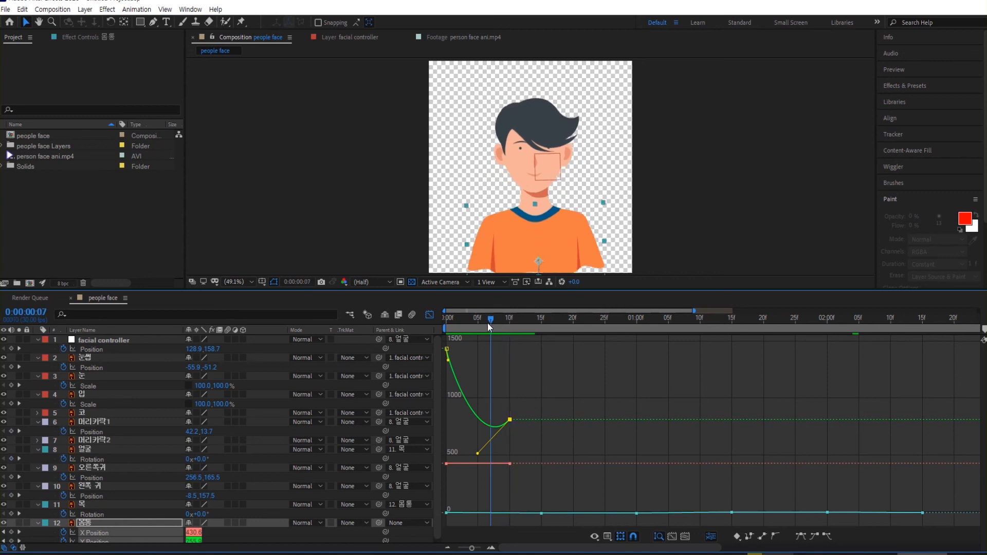
pyautogui.moveTo(492, 320)
pyautogui.mouseDown()
pyautogui.moveTo(507, 326)
pyautogui.moveTo(492, 327)
pyautogui.mouseUp()
pyautogui.moveTo(478, 454); pyautogui.dragTo(479, 445)
pyautogui.moveTo(496, 319); pyautogui.dragTo(419, 328)
pyautogui.press('space')
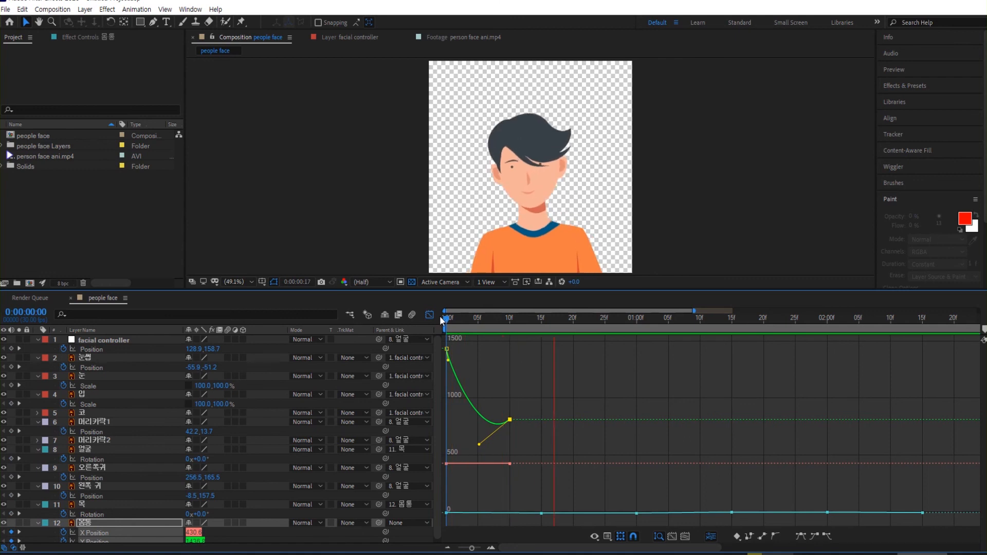